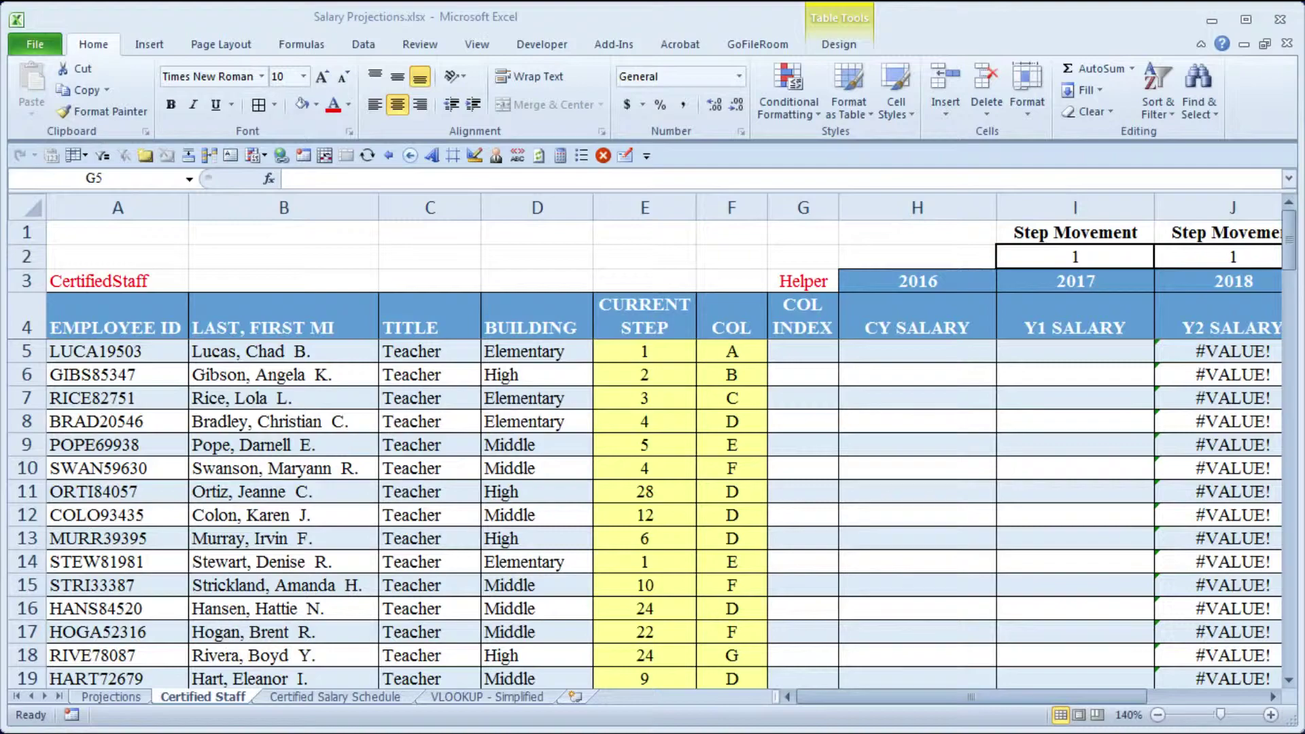
# - Compare the CURRENT STEP and COL entries on Certified Staff with the Salary_Column and CY_Salary tables on Certified Salary Schedule
pyautogui.click(802, 357)
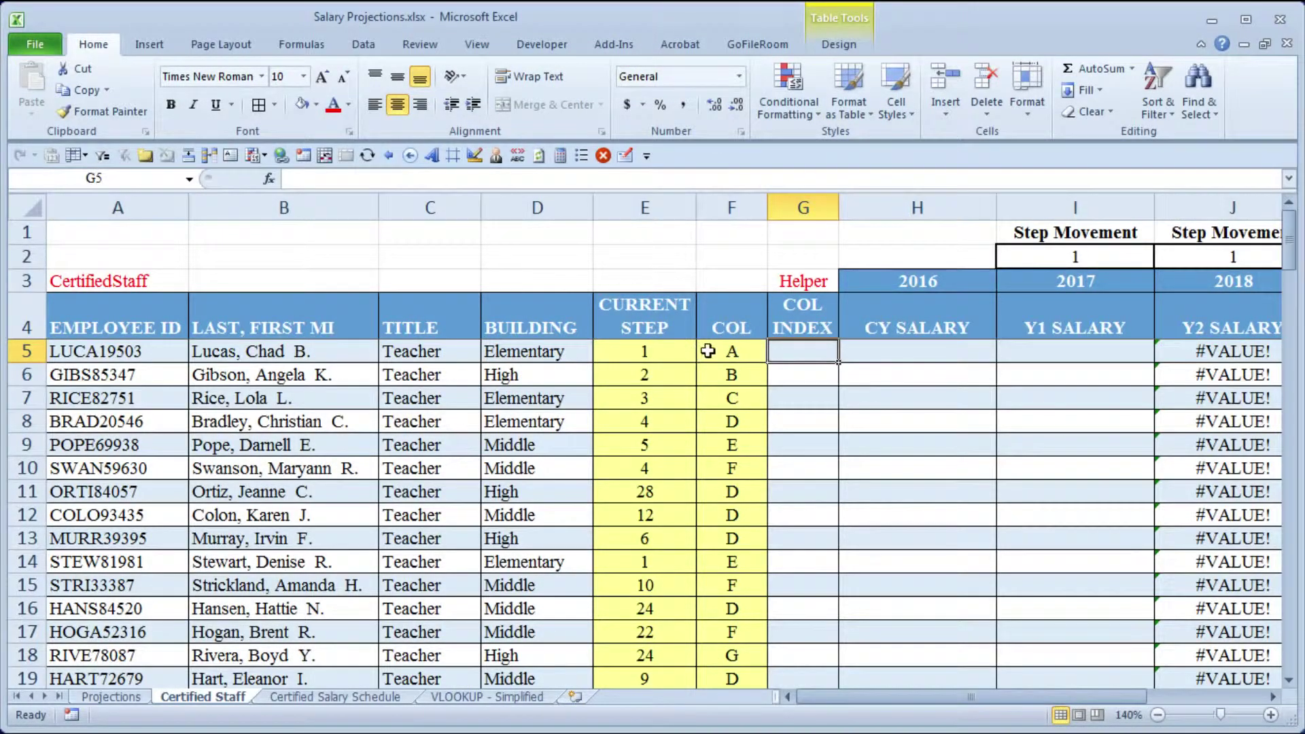
pyautogui.moveTo(659, 350)
pyautogui.mouseDown()
pyautogui.moveTo(731, 416)
pyautogui.moveTo(733, 579)
pyautogui.mouseUp()
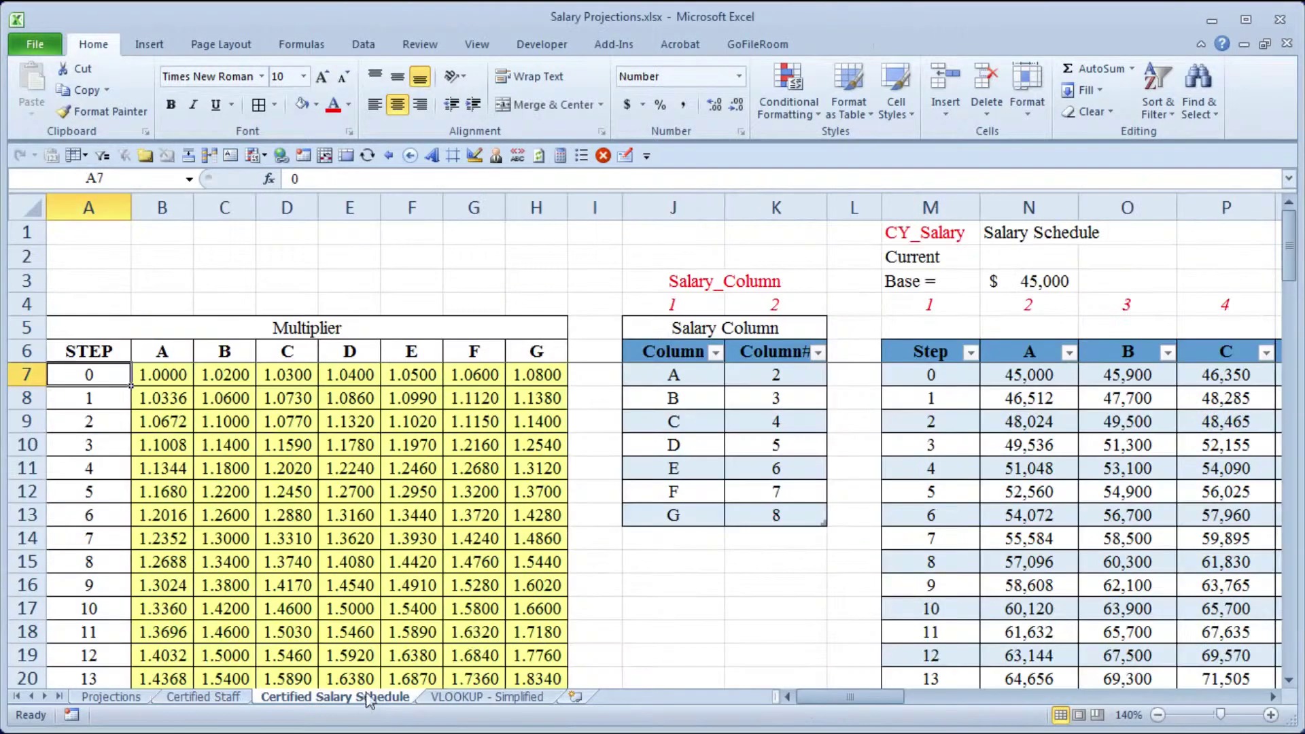
pyautogui.click(368, 699)
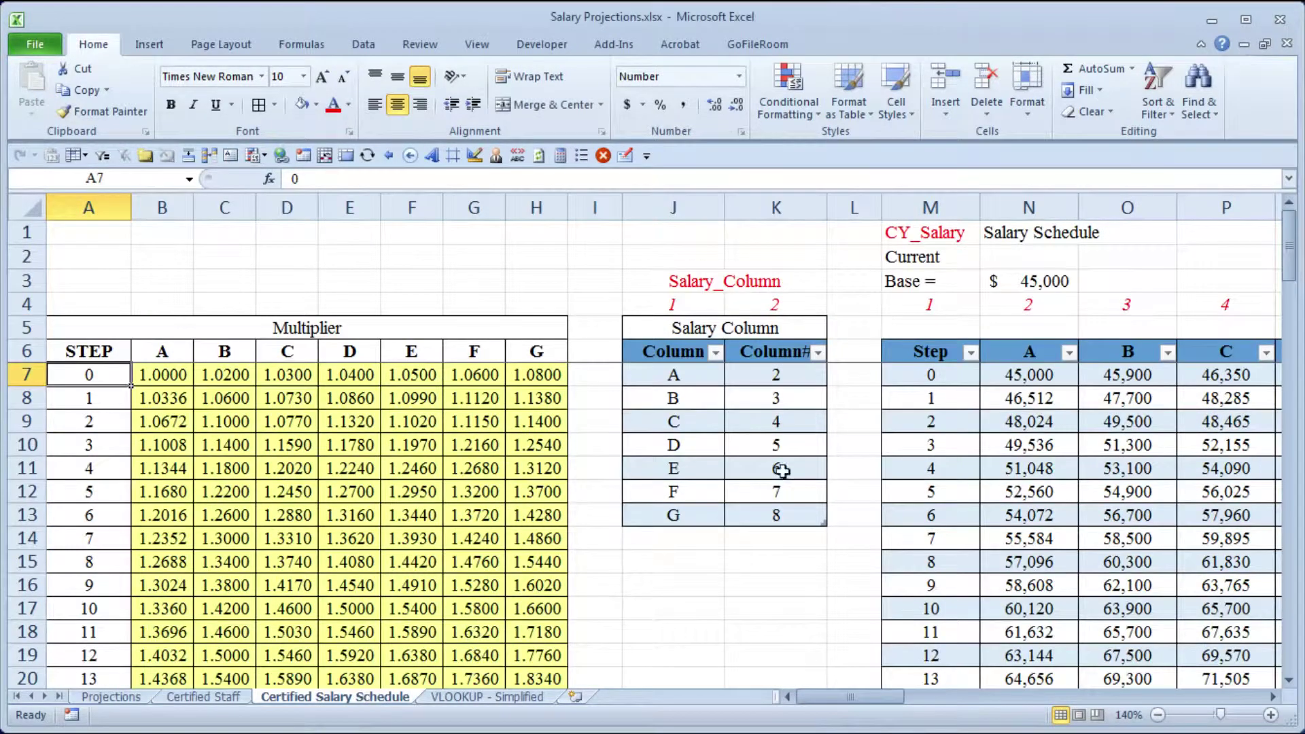
pyautogui.click(979, 399)
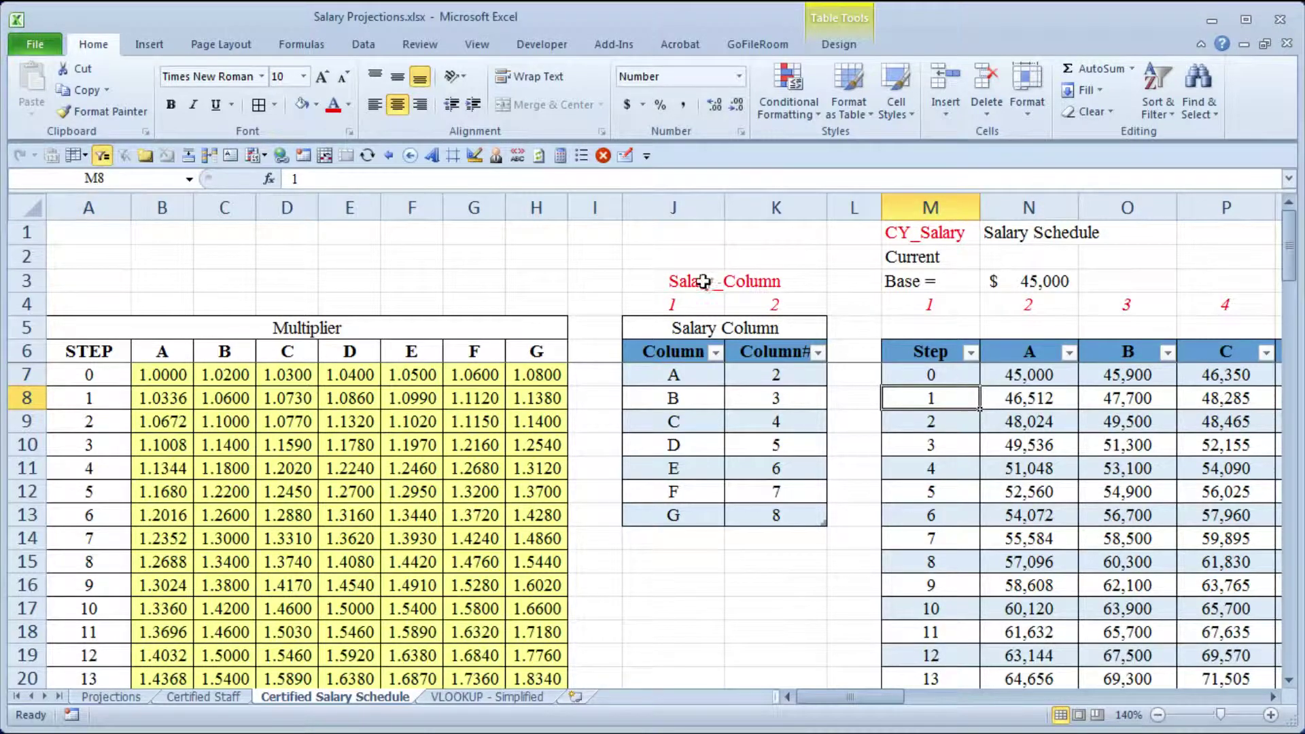
pyautogui.moveTo(680, 282); pyautogui.dragTo(699, 516)
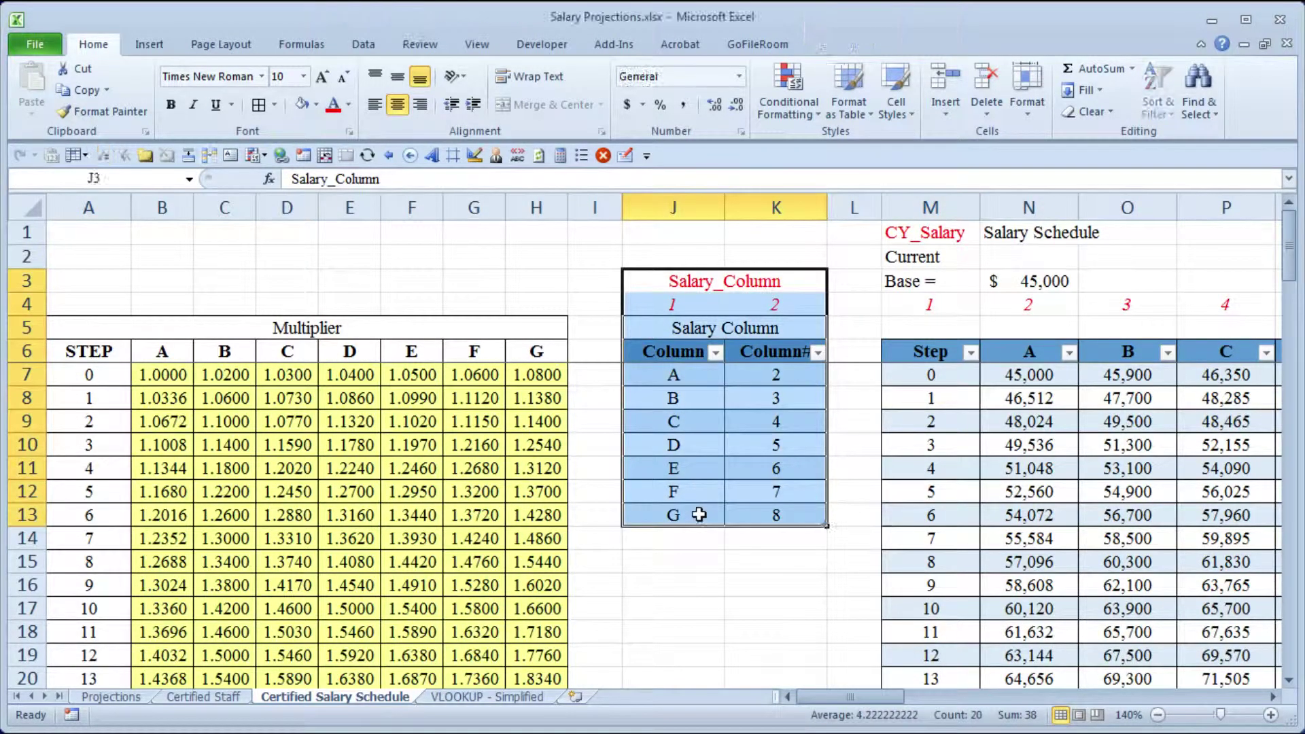
pyautogui.click(1016, 400)
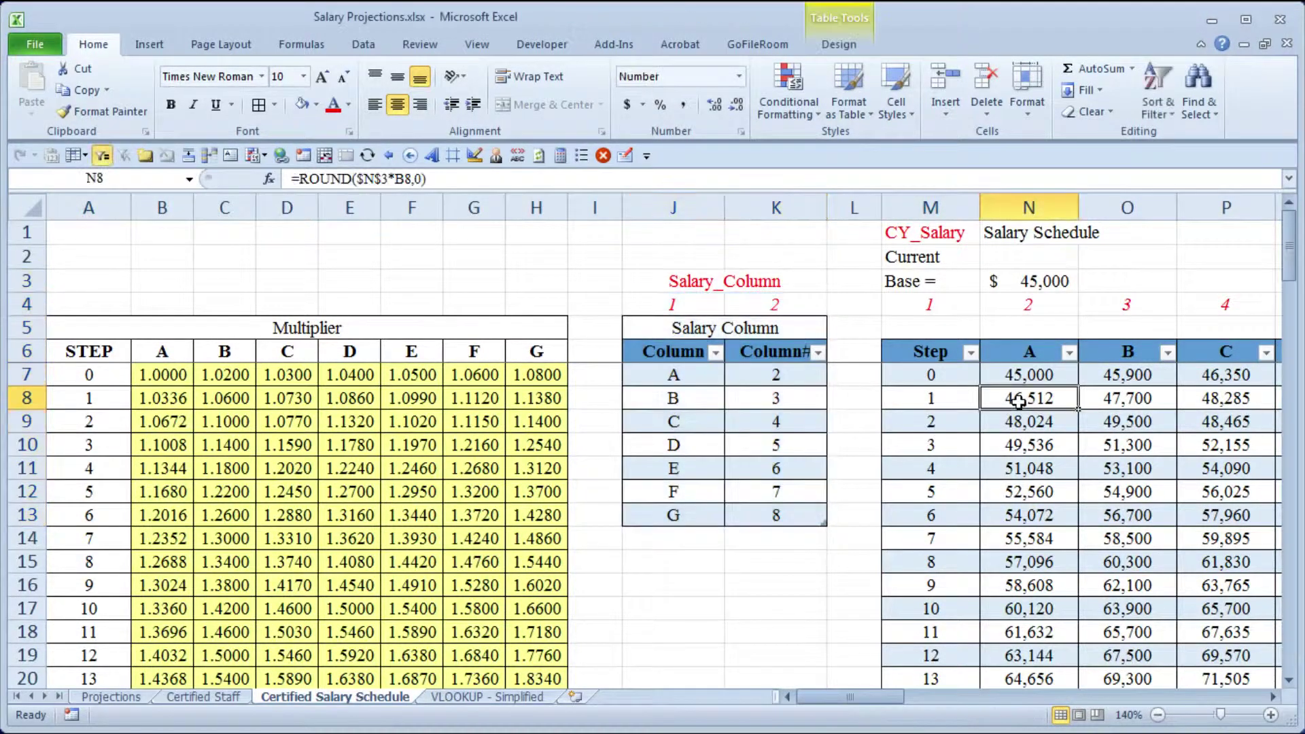
pyautogui.press('Right')
pyautogui.press('Right')
pyautogui.press('Right')
pyautogui.press('Right')
pyautogui.press('Right')
pyautogui.press('Right')
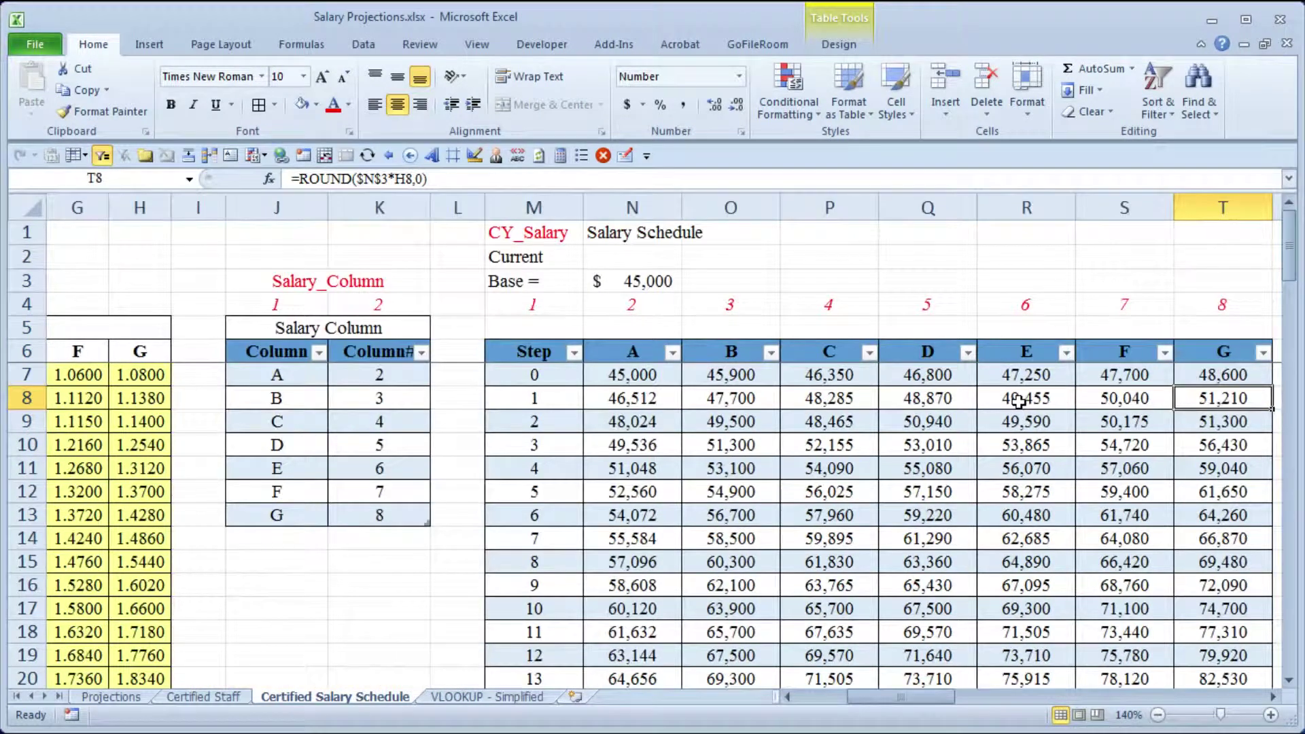
# - Trace the first employee's step 1 and column A from Certified Staff to the matching salary in the CY_Salary table
pyautogui.click(222, 705)
pyautogui.click(646, 352)
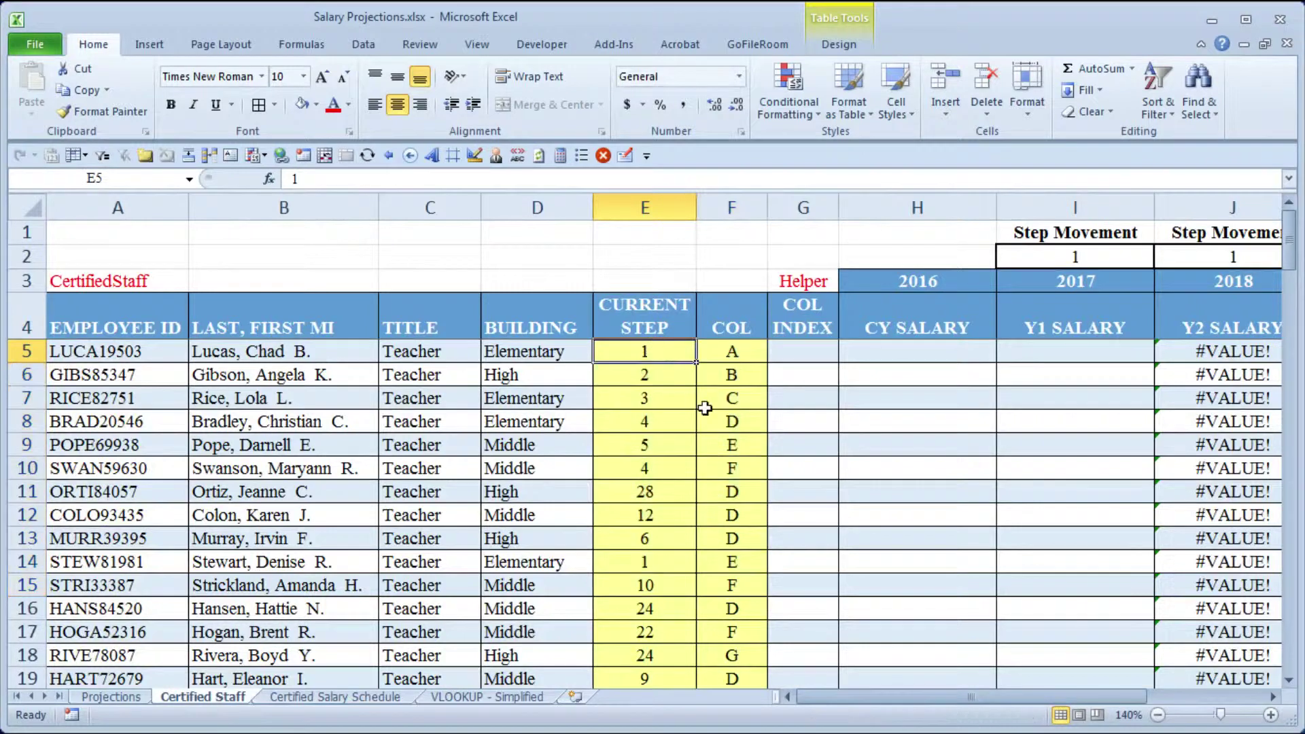
pyautogui.click(740, 349)
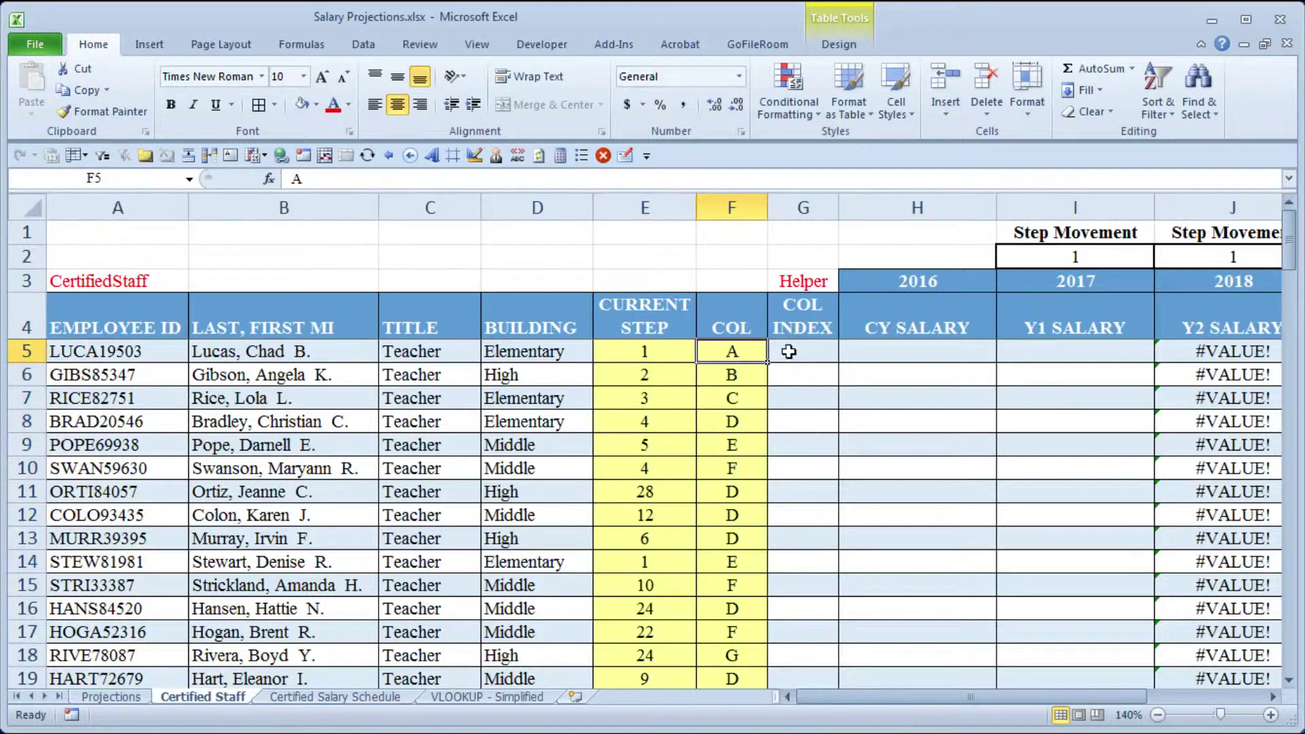
pyautogui.click(894, 351)
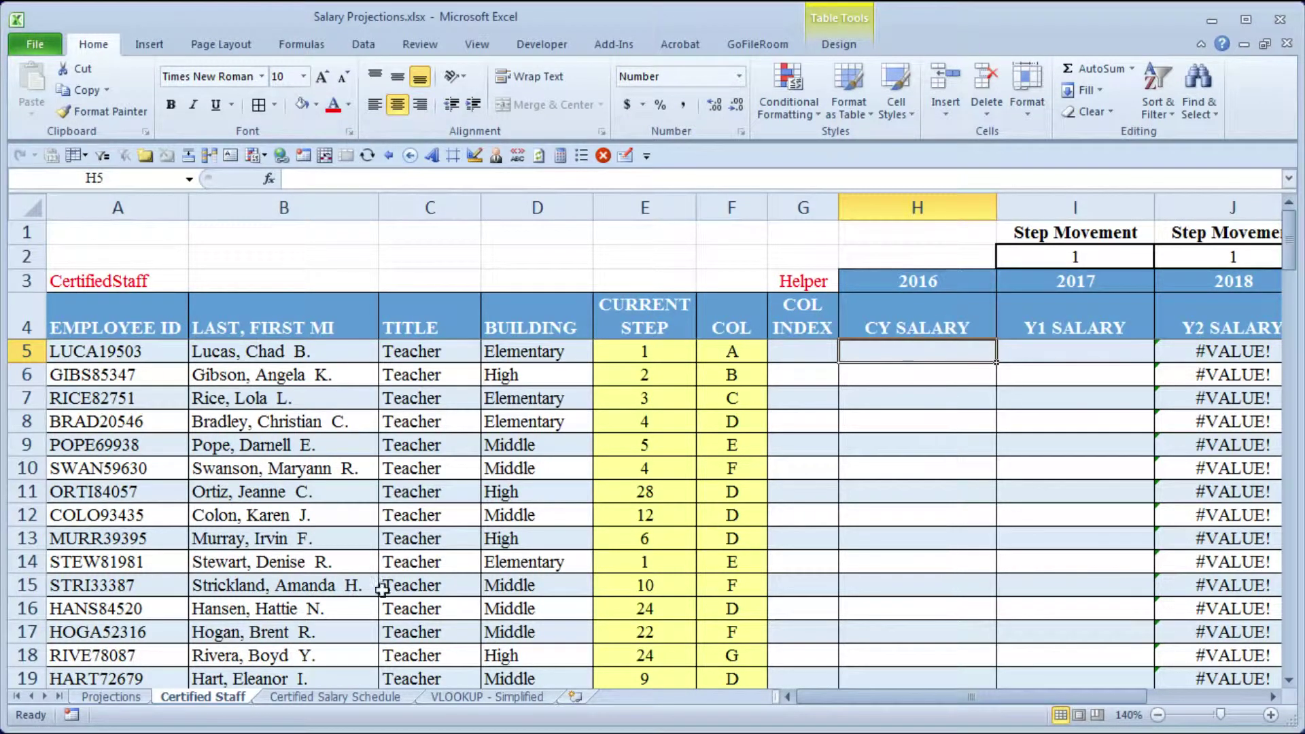
pyautogui.click(303, 699)
pyautogui.click(549, 396)
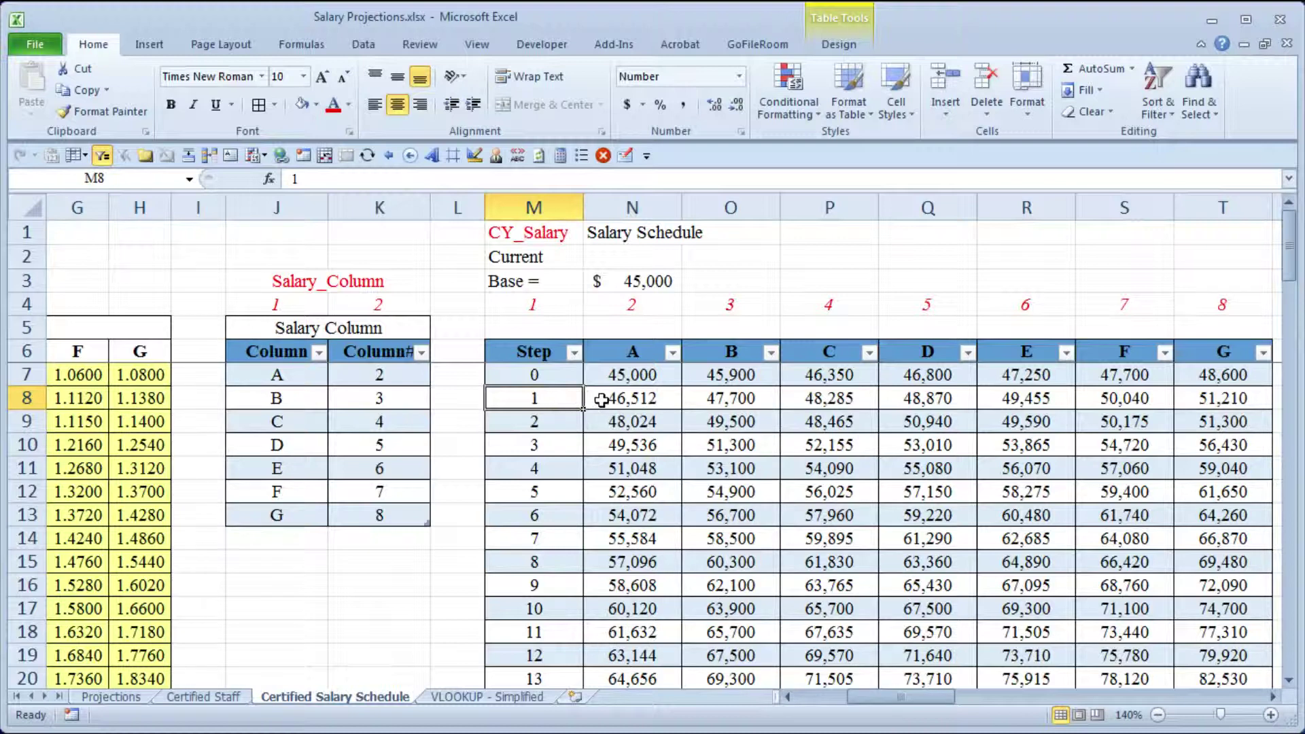
pyautogui.click(649, 401)
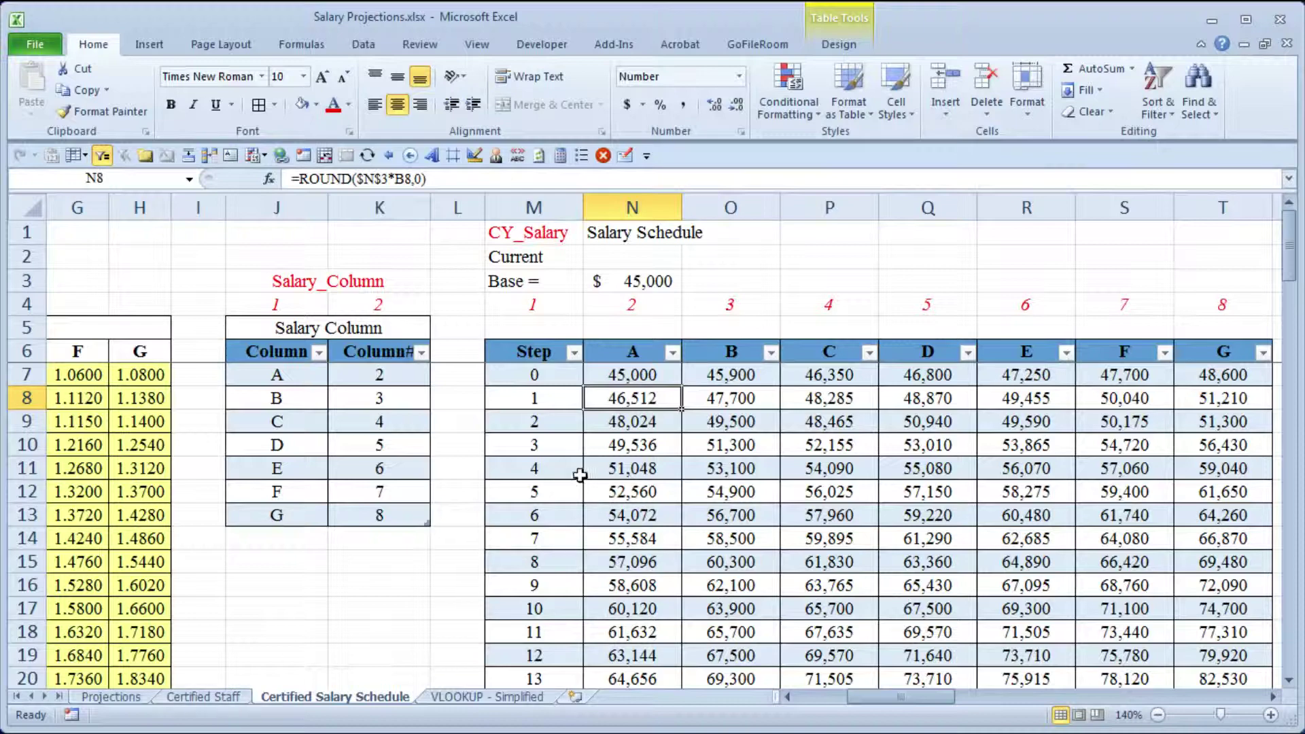
# - Examine the COL, COL INDEX helper and CY SALARY columns on the Certified Staff sheet, ending on cell G5
pyautogui.click(221, 704)
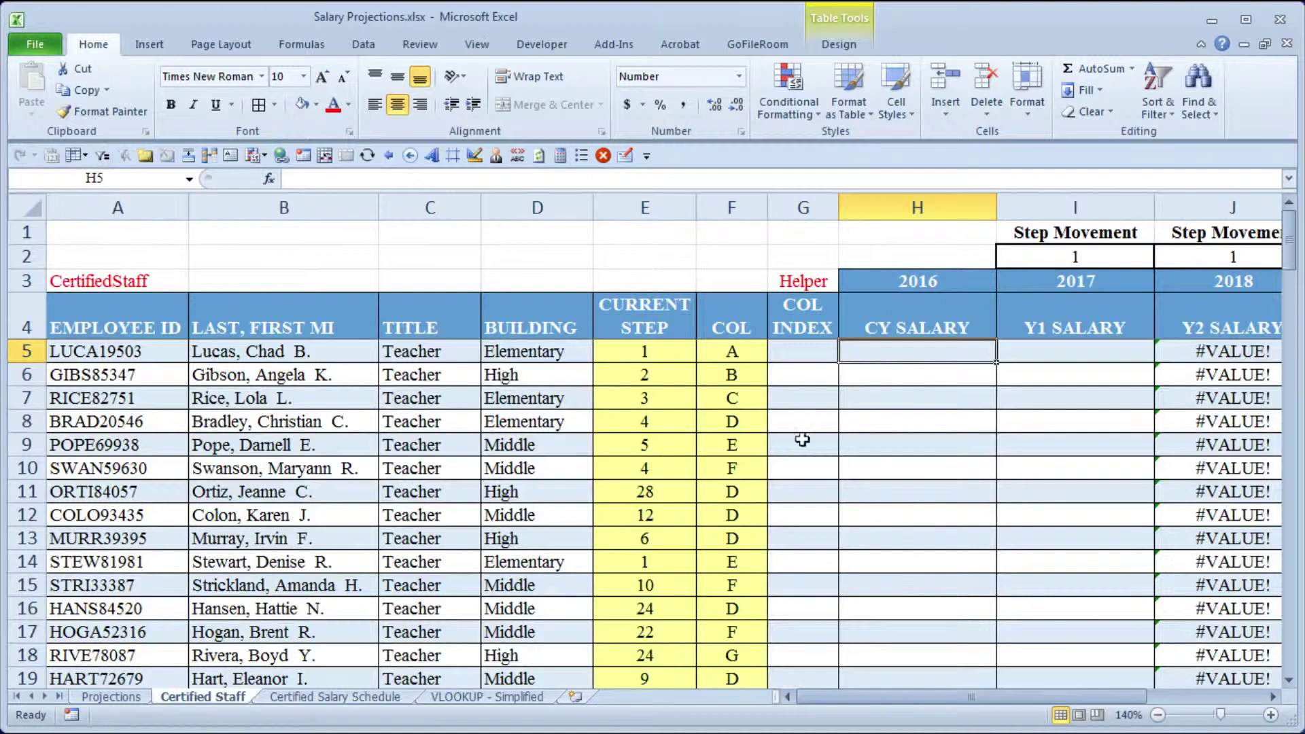
pyautogui.moveTo(738, 351); pyautogui.dragTo(741, 558)
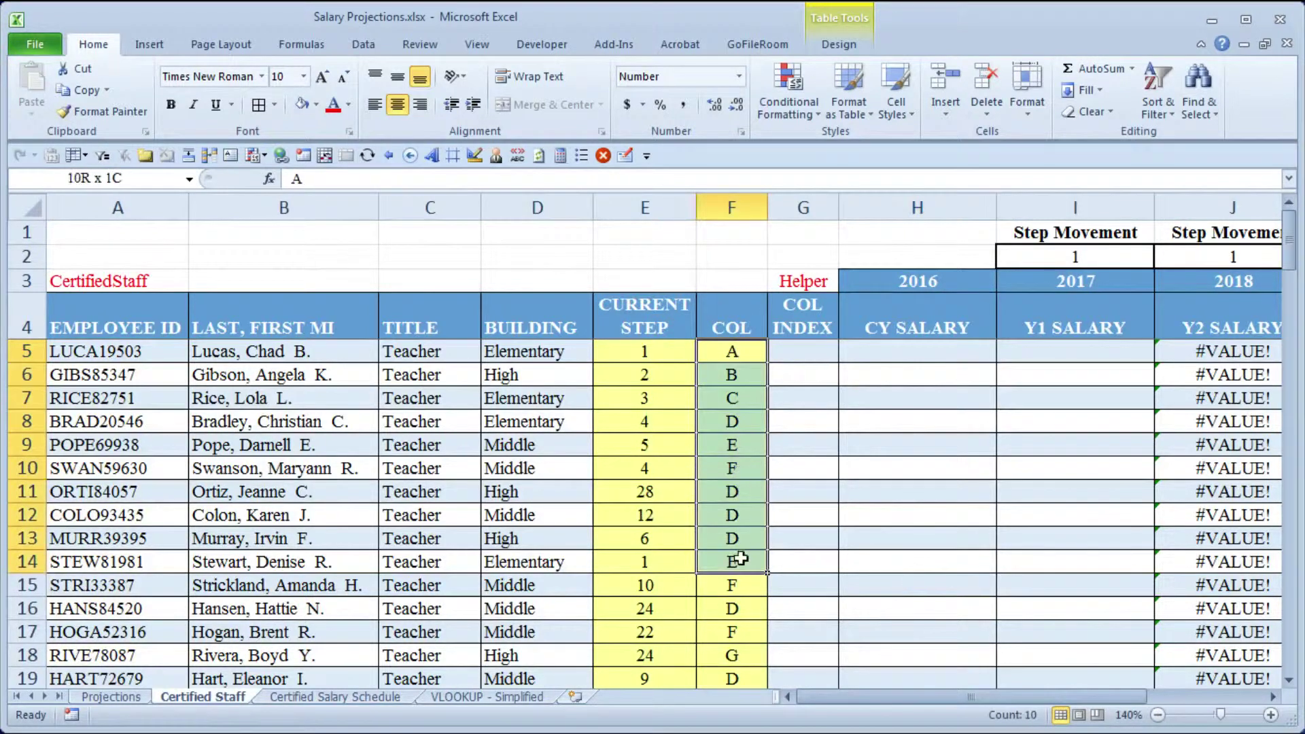
pyautogui.moveTo(932, 348); pyautogui.dragTo(935, 615)
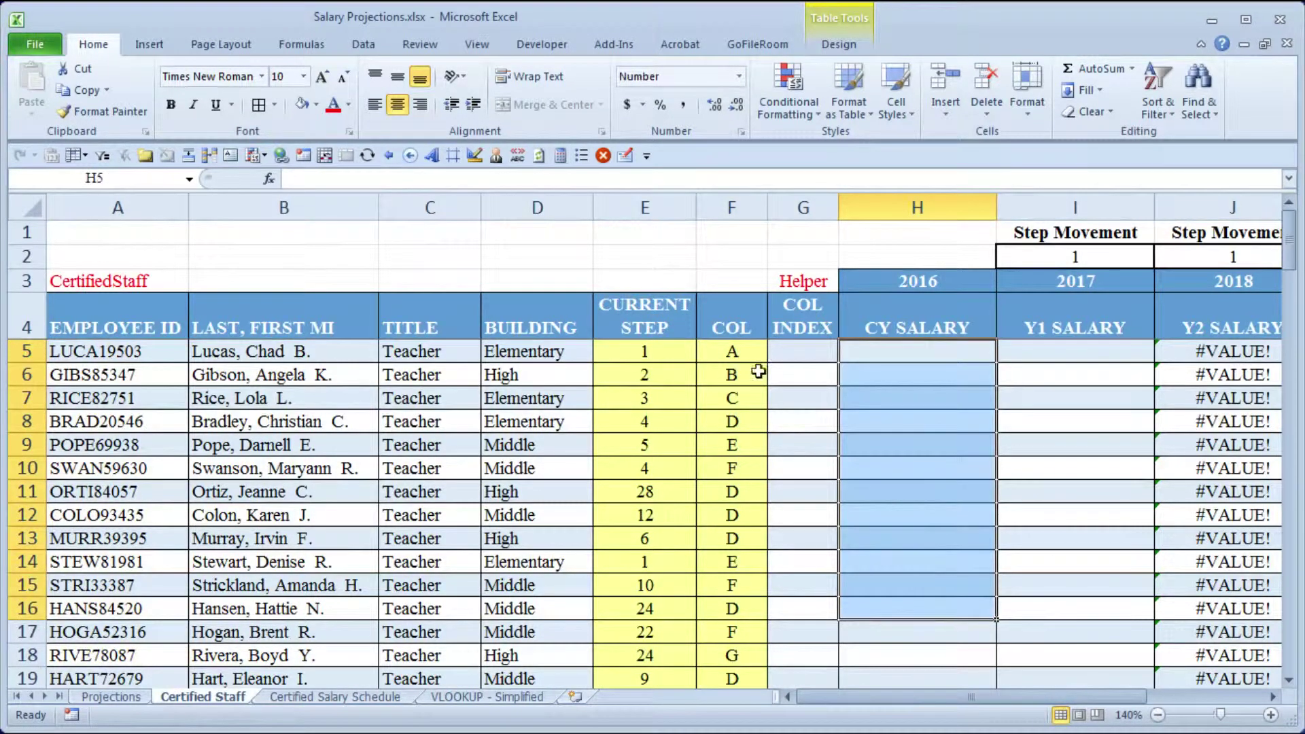
pyautogui.moveTo(739, 350); pyautogui.dragTo(735, 634)
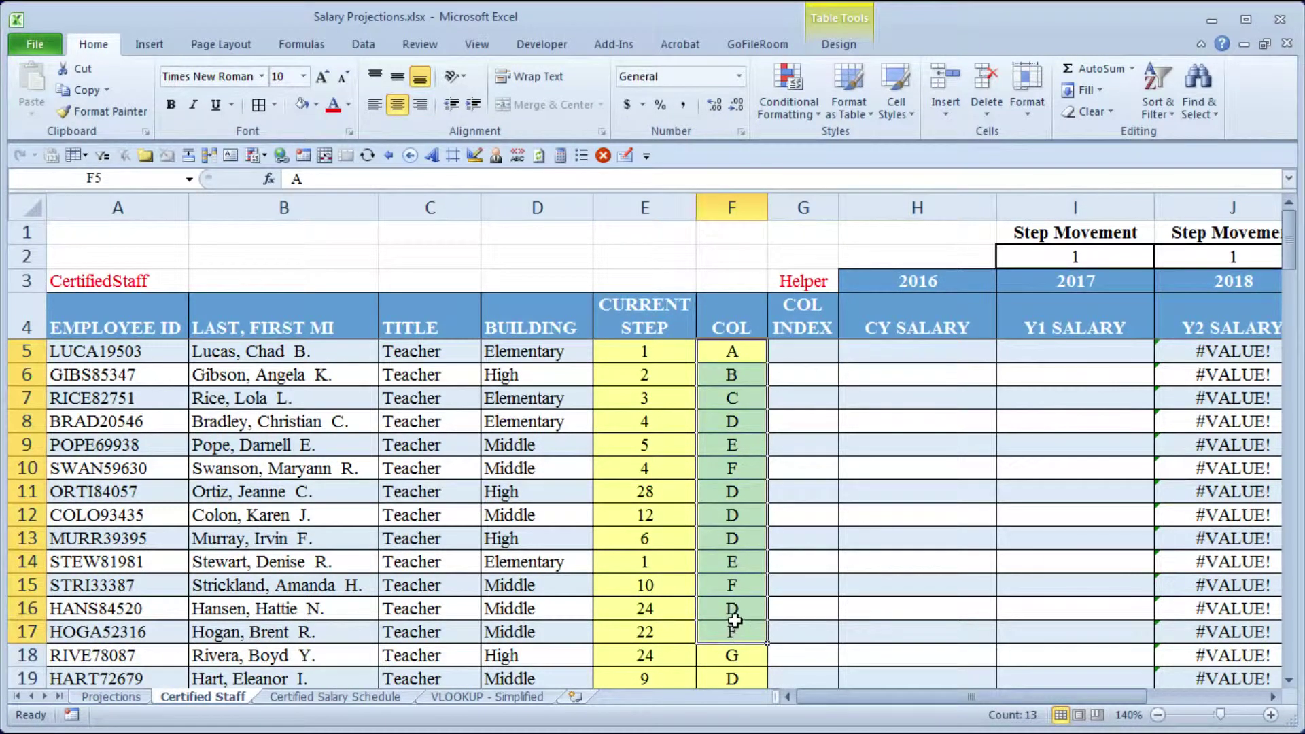
pyautogui.click(921, 355)
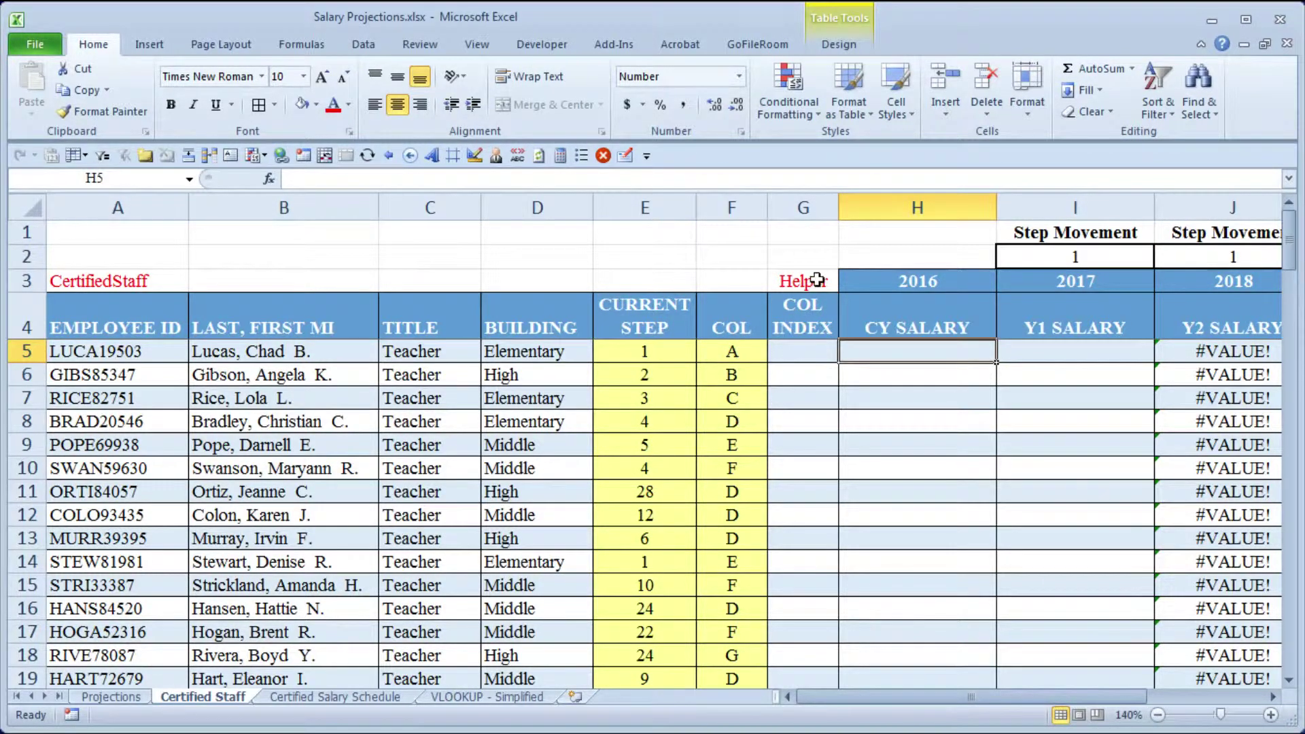
pyautogui.click(804, 207)
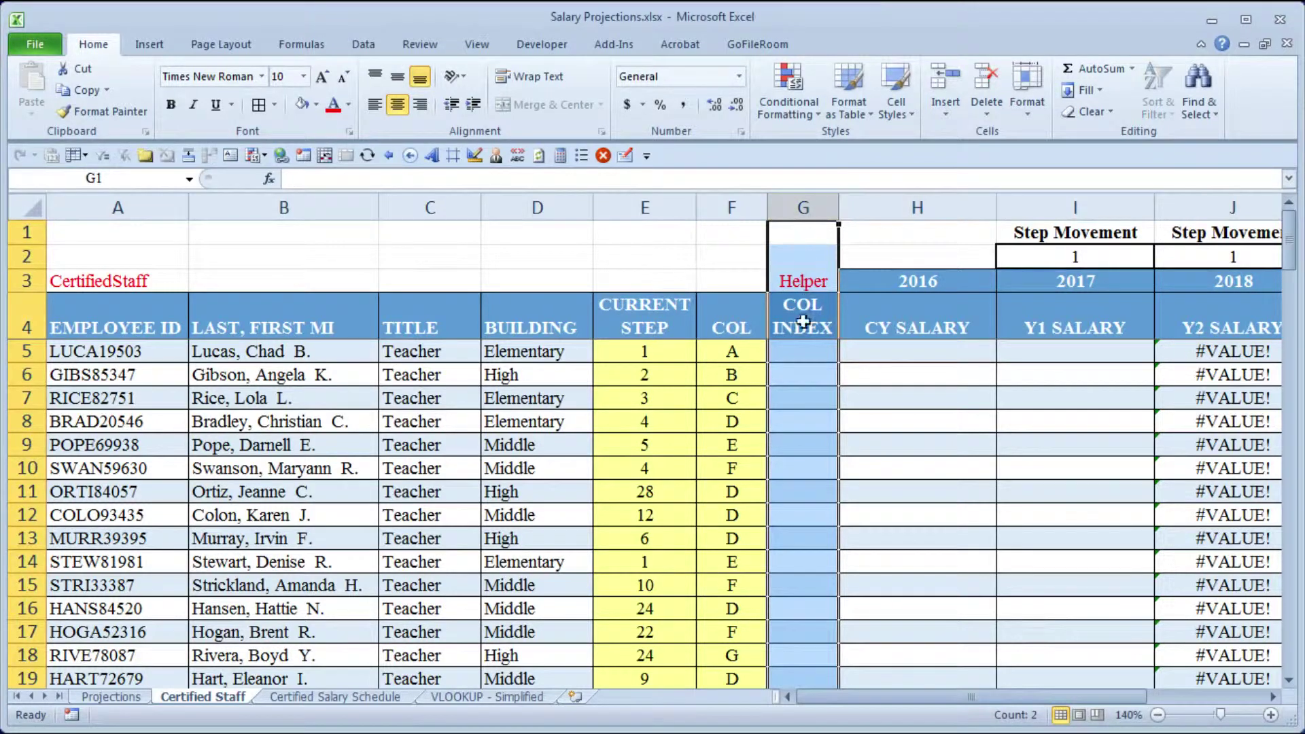
pyautogui.click(736, 351)
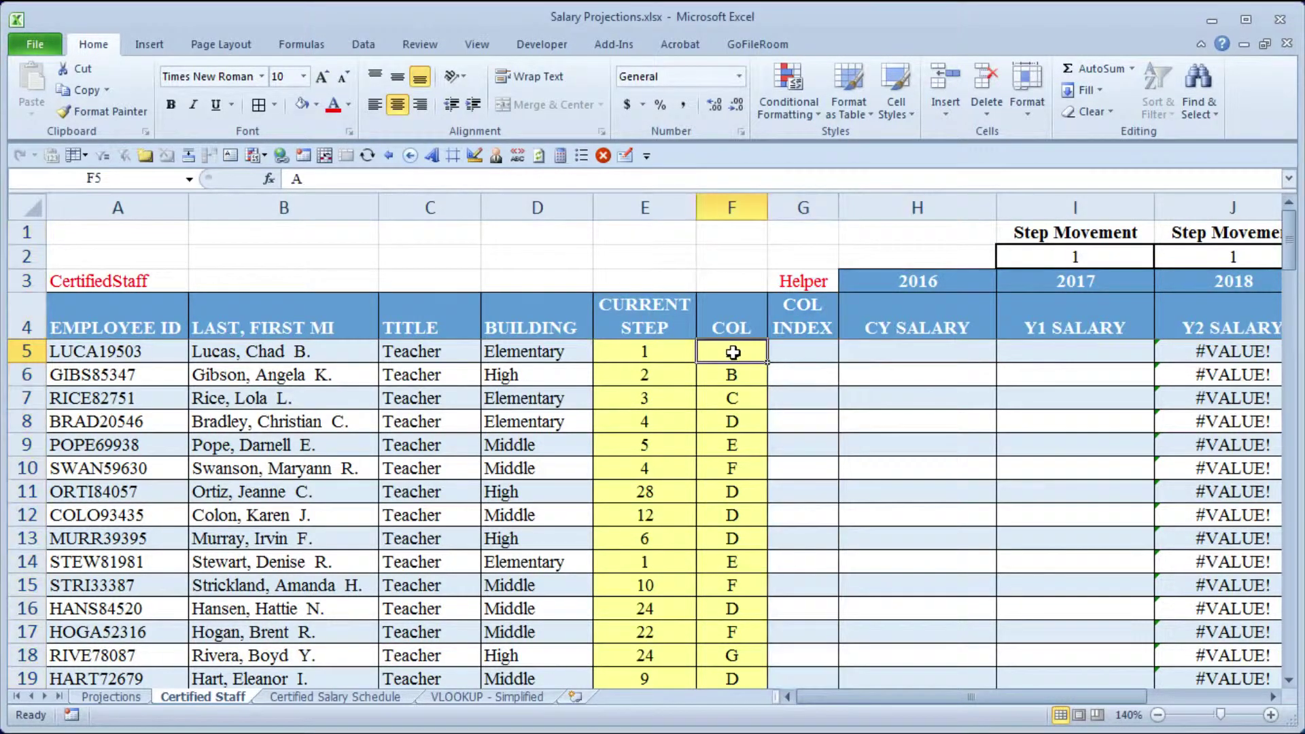
pyautogui.click(785, 355)
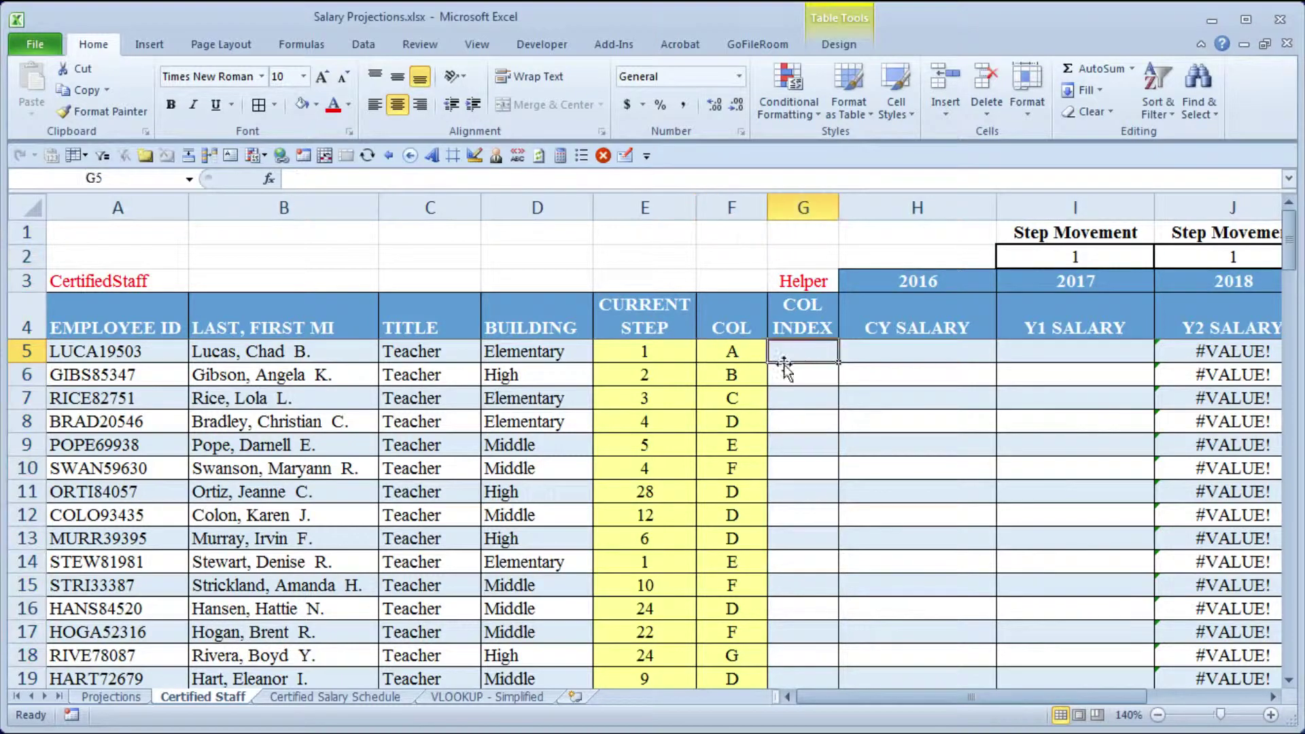
# - Examine the CY_Salary table on Certified Salary Schedule, covering its steps, salary columns A to G and the index numbers above them
pyautogui.click(341, 698)
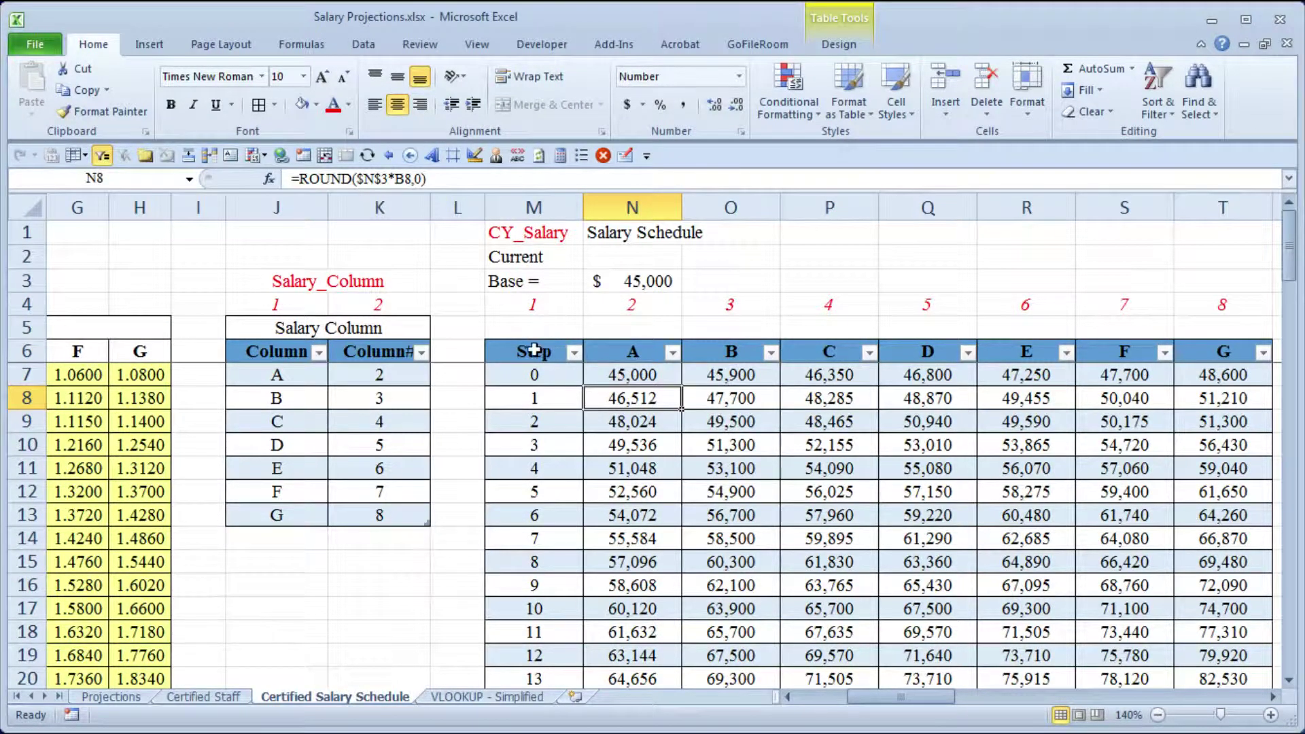
pyautogui.moveTo(531, 351); pyautogui.dragTo(1180, 582)
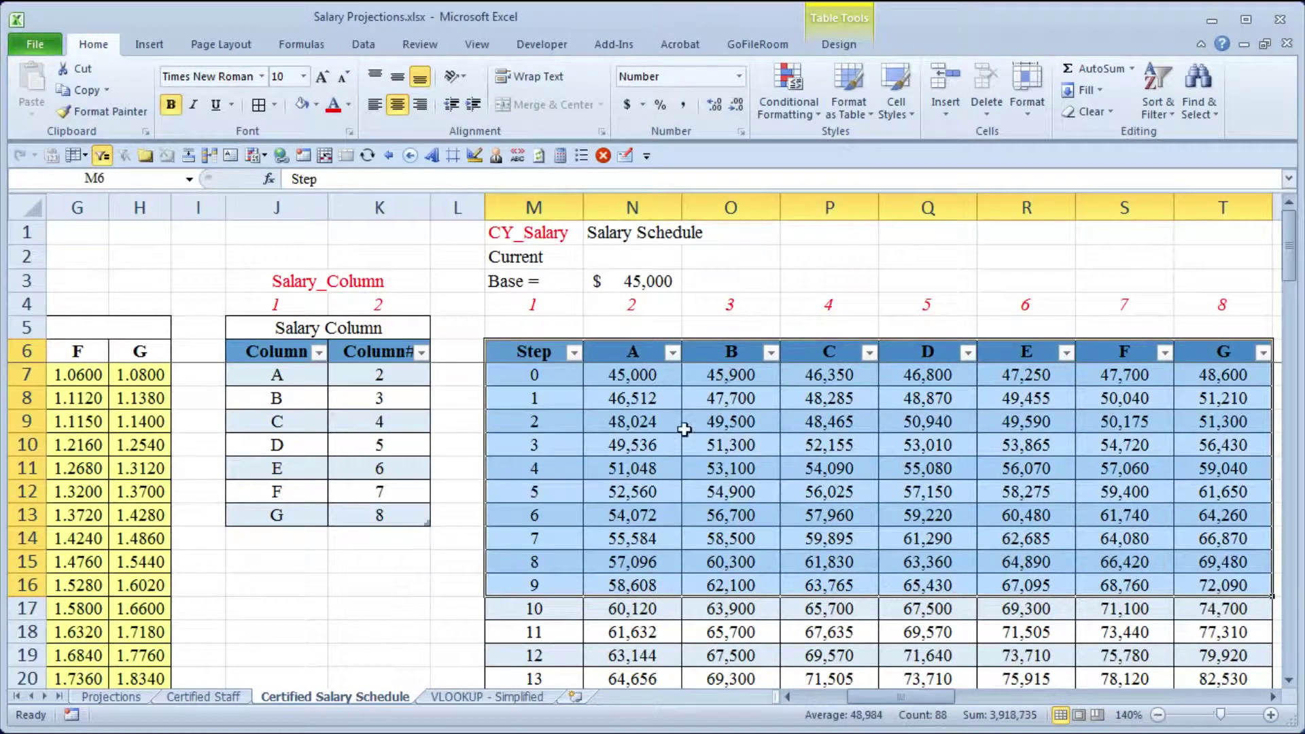
pyautogui.click(548, 374)
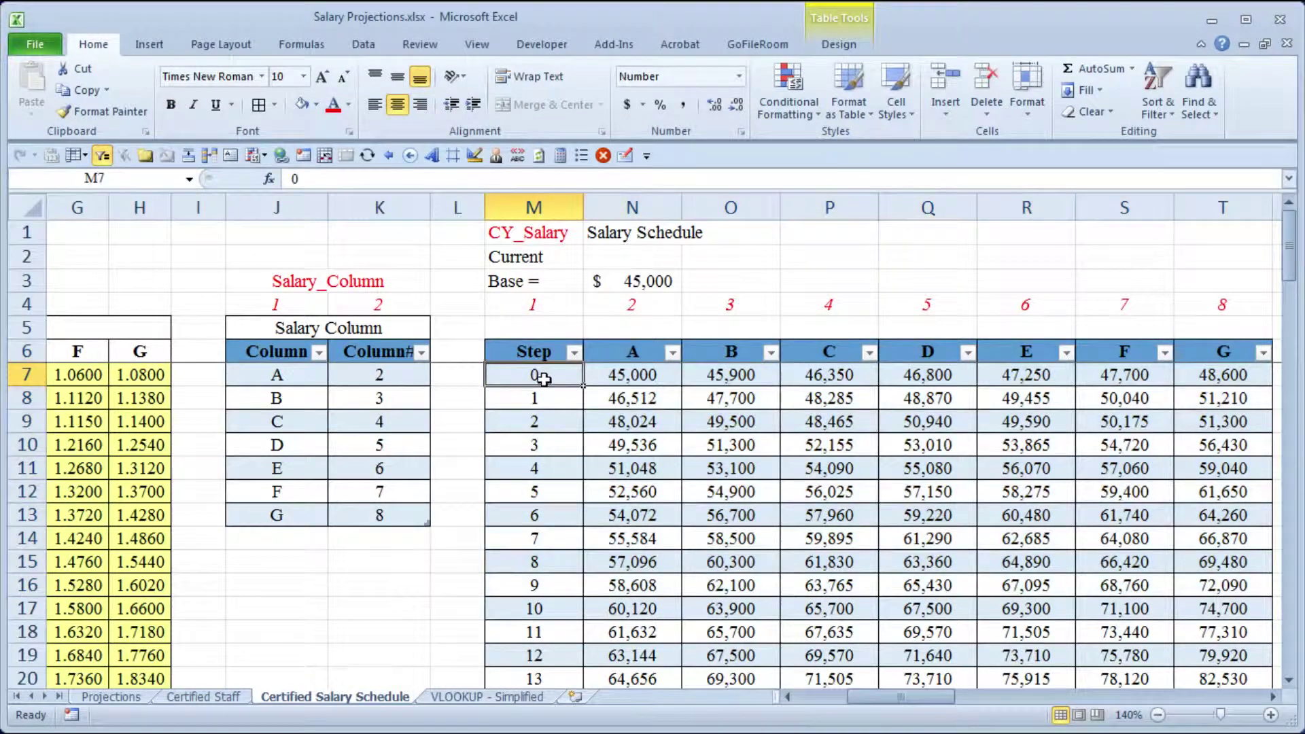
pyautogui.moveTo(544, 379); pyautogui.dragTo(534, 595)
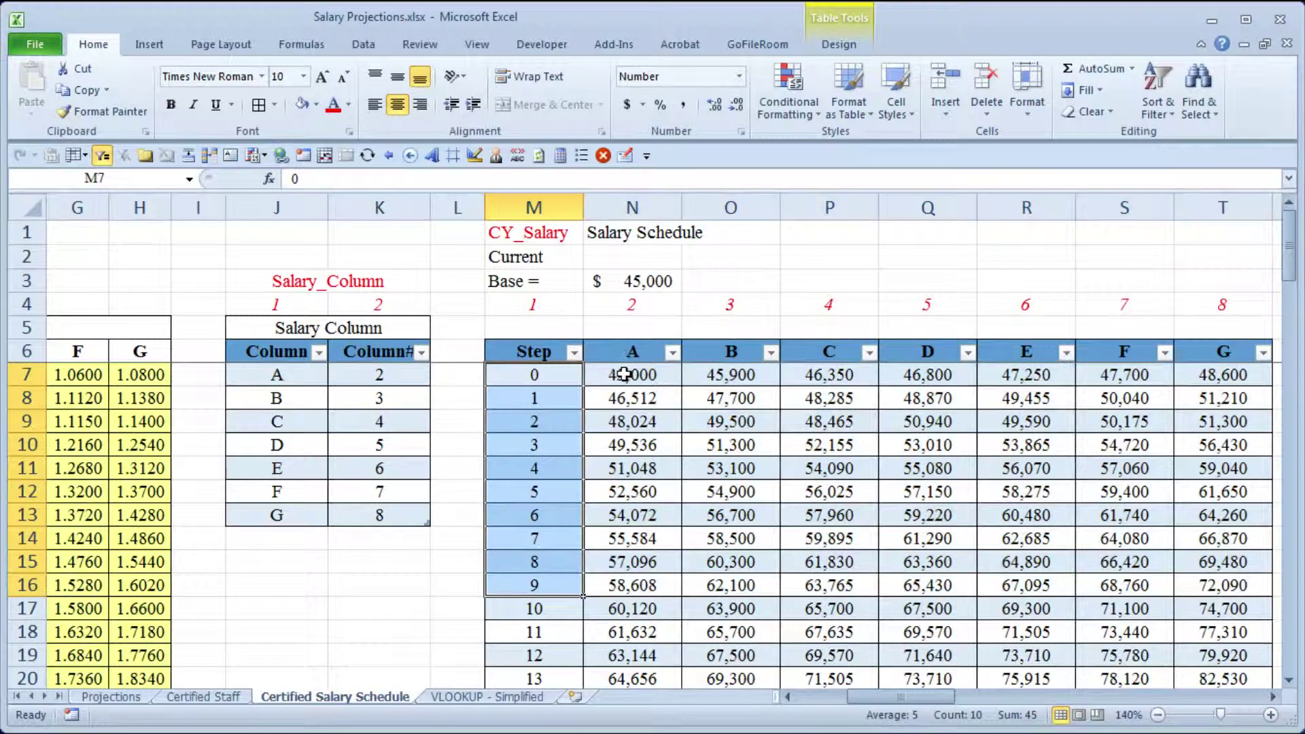
pyautogui.moveTo(629, 351); pyautogui.dragTo(1196, 533)
pyautogui.moveTo(632, 305); pyautogui.dragTo(1018, 276)
pyautogui.click(547, 306)
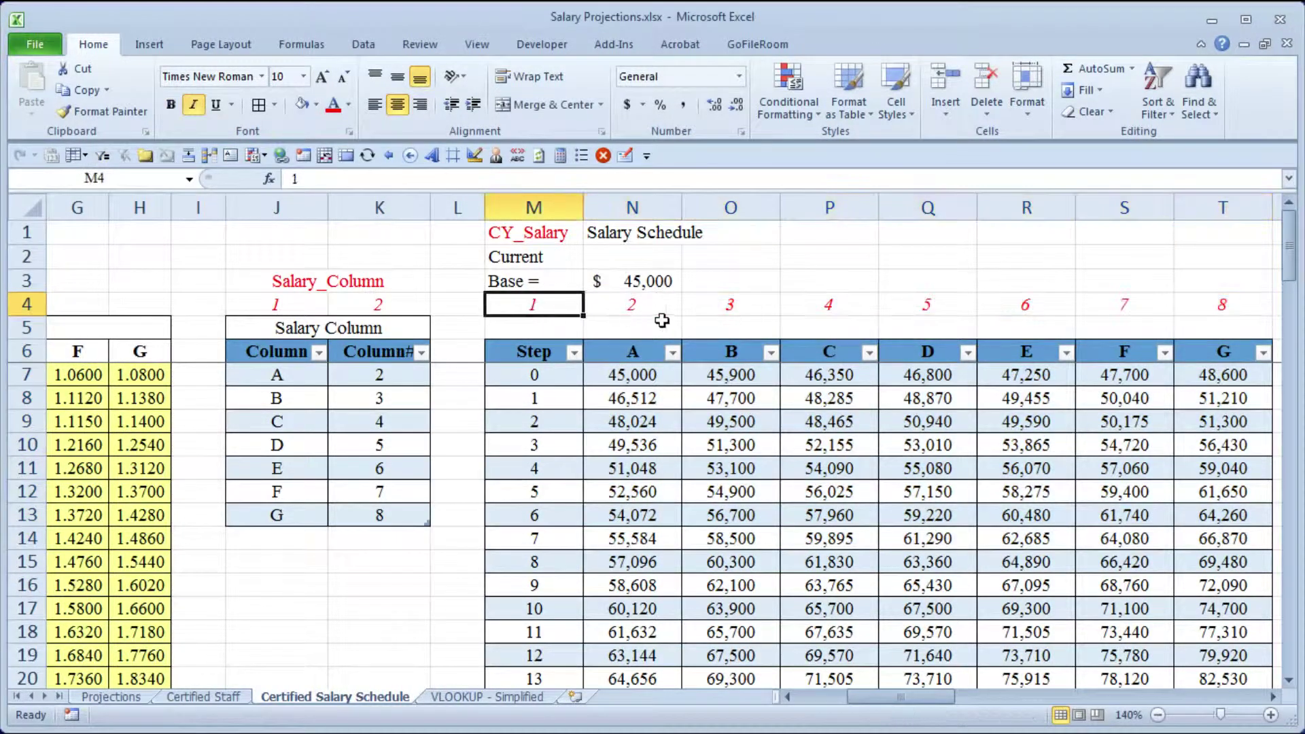
pyautogui.click(643, 306)
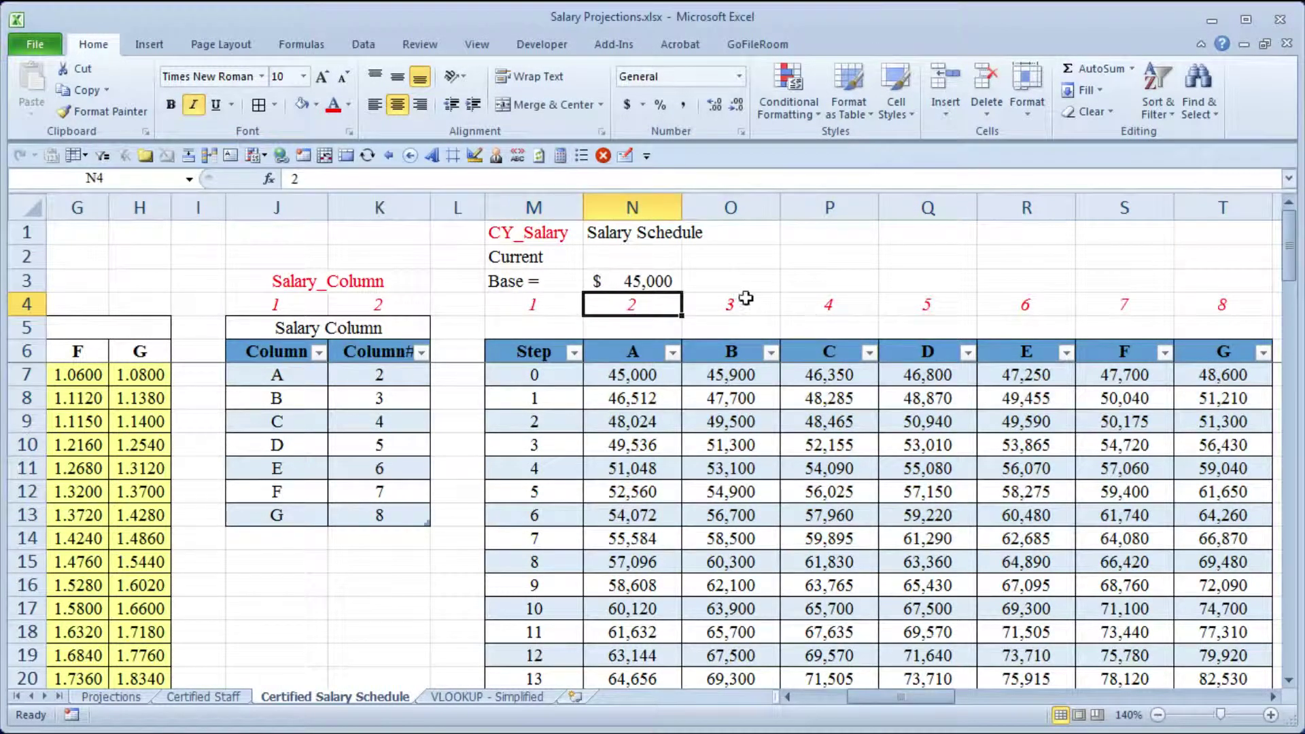
pyautogui.click(1234, 306)
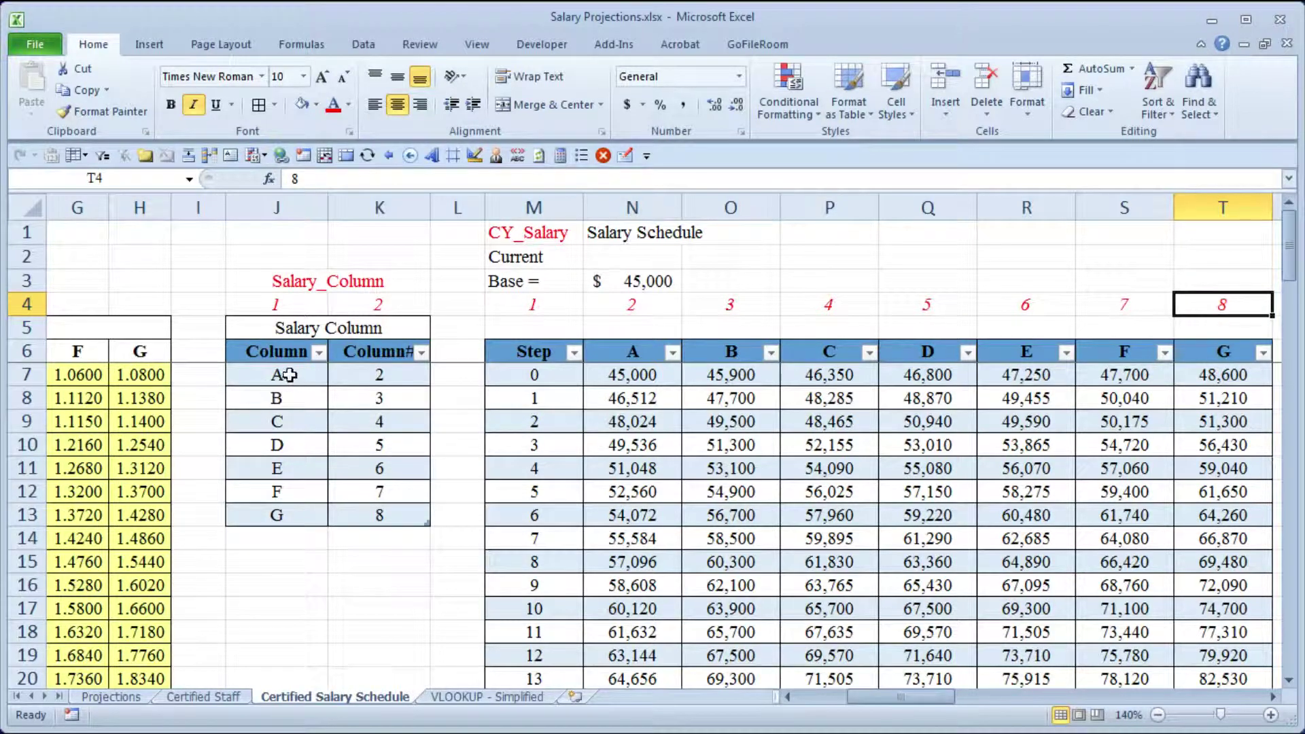
# - Examine how the Salary_Column table pairs each column letter A to G with its column number
pyautogui.moveTo(287, 374); pyautogui.dragTo(291, 511)
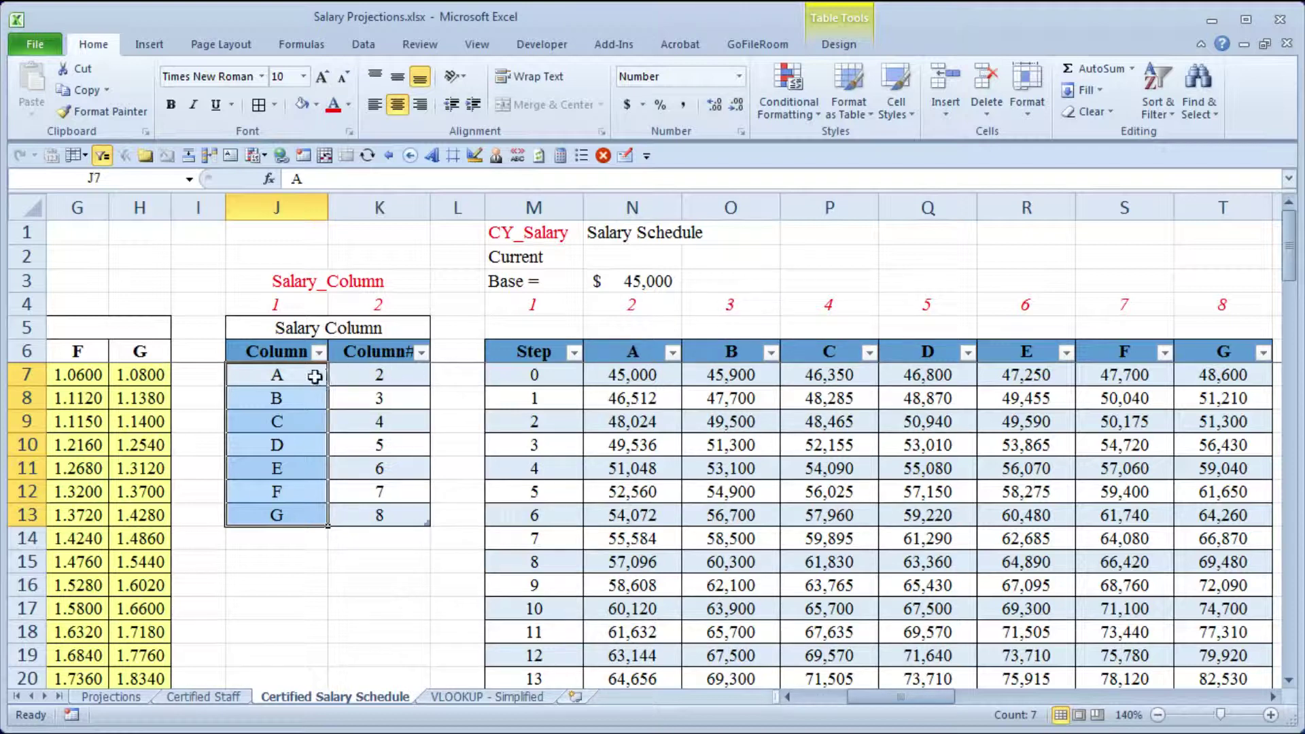
pyautogui.click(364, 400)
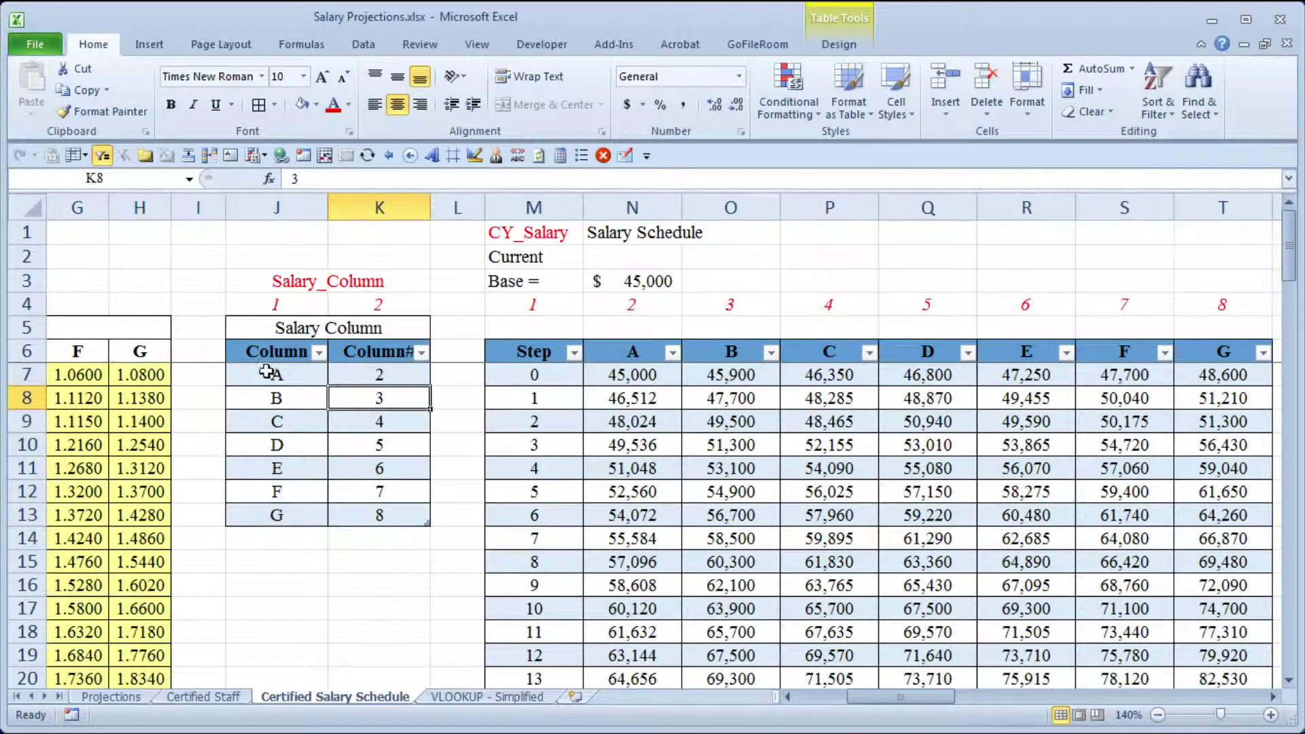
pyautogui.moveTo(272, 374); pyautogui.dragTo(351, 519)
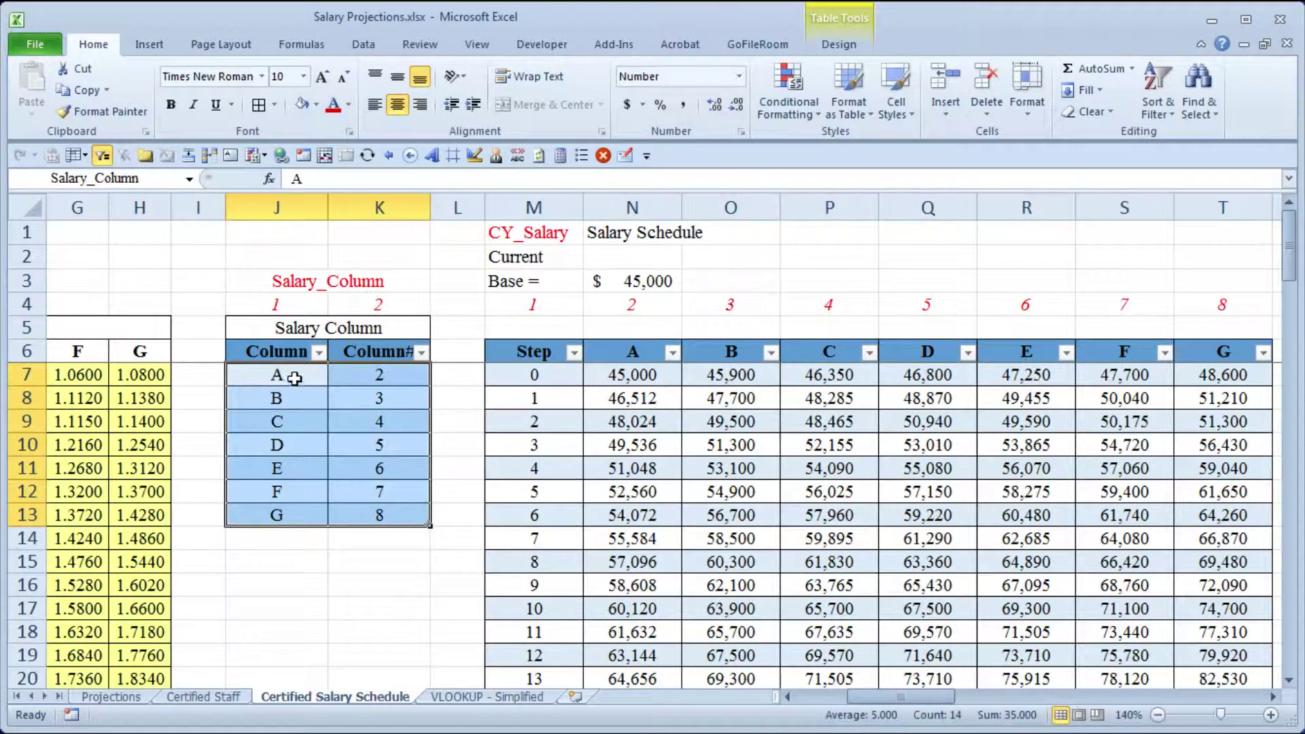
pyautogui.moveTo(287, 374); pyautogui.dragTo(290, 518)
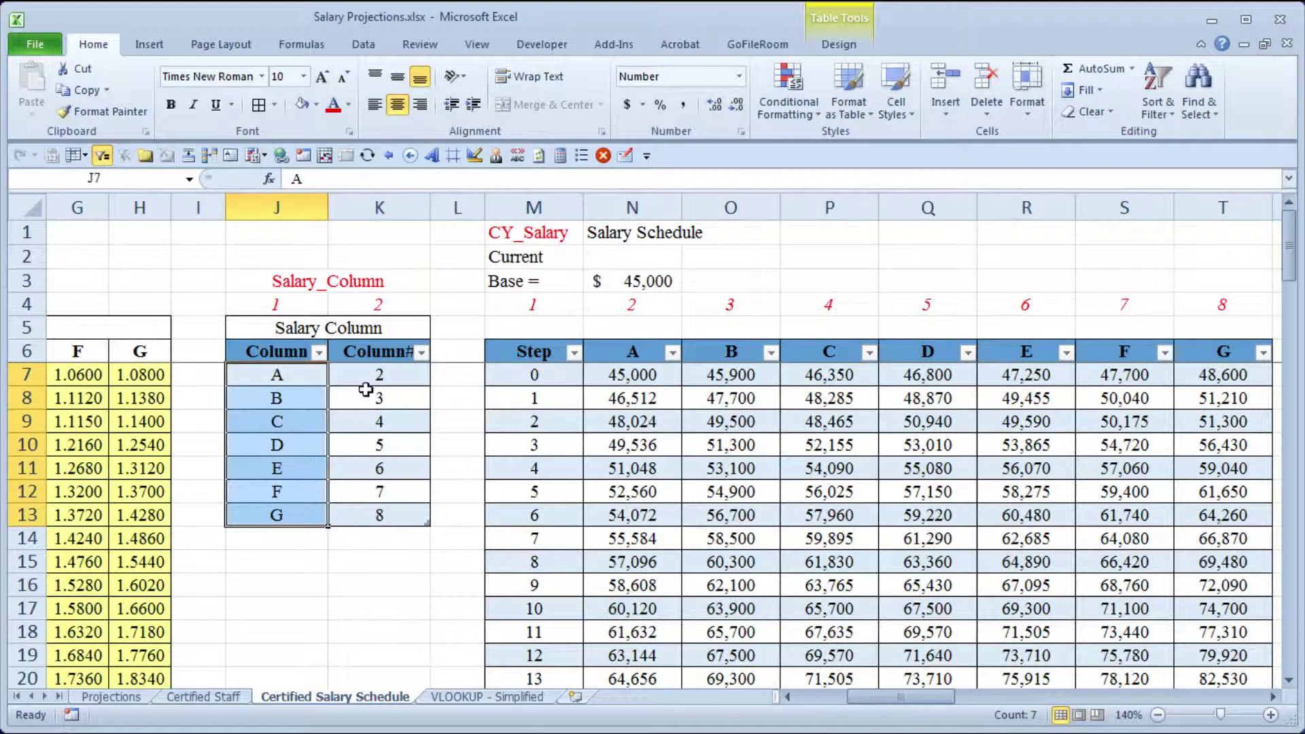
pyautogui.moveTo(366, 384); pyautogui.dragTo(373, 511)
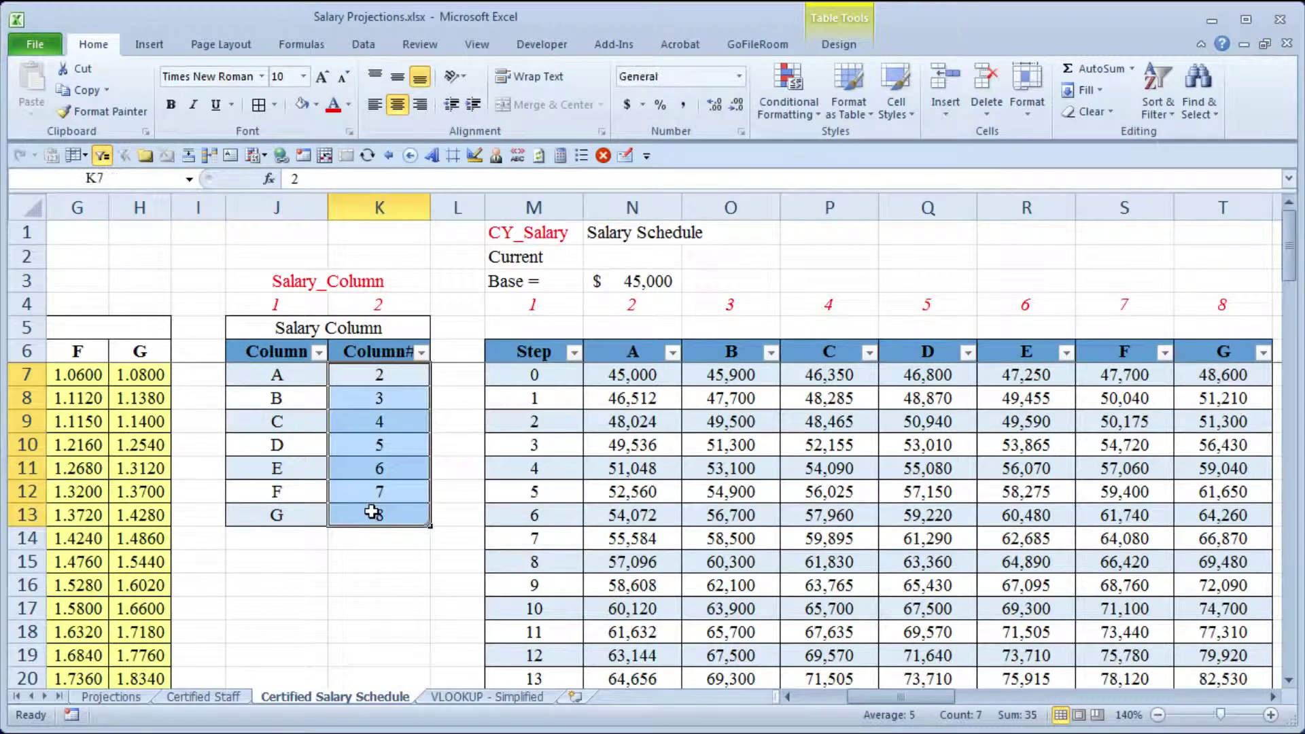
pyautogui.click(300, 381)
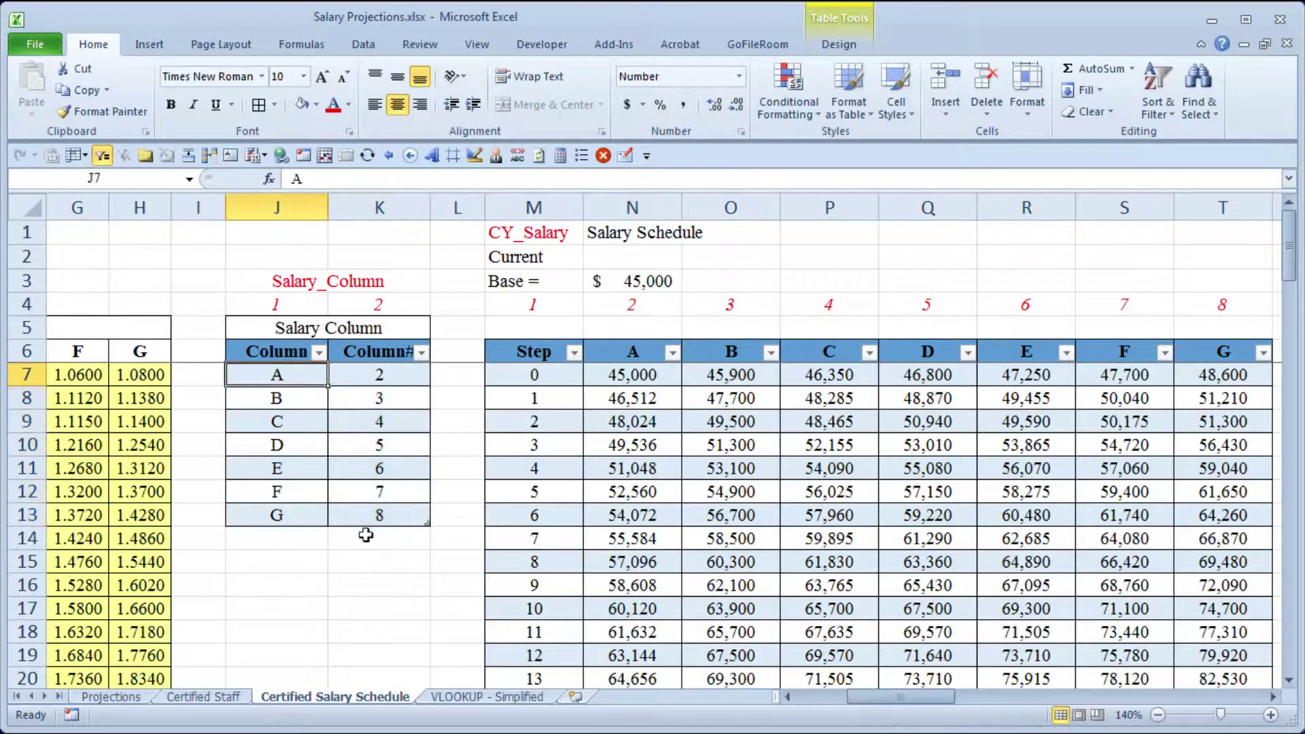
# - Start a VLOOKUP formula in cell G5 of the Certified Staff sheet with the row's COL value as the lookup value
pyautogui.click(210, 695)
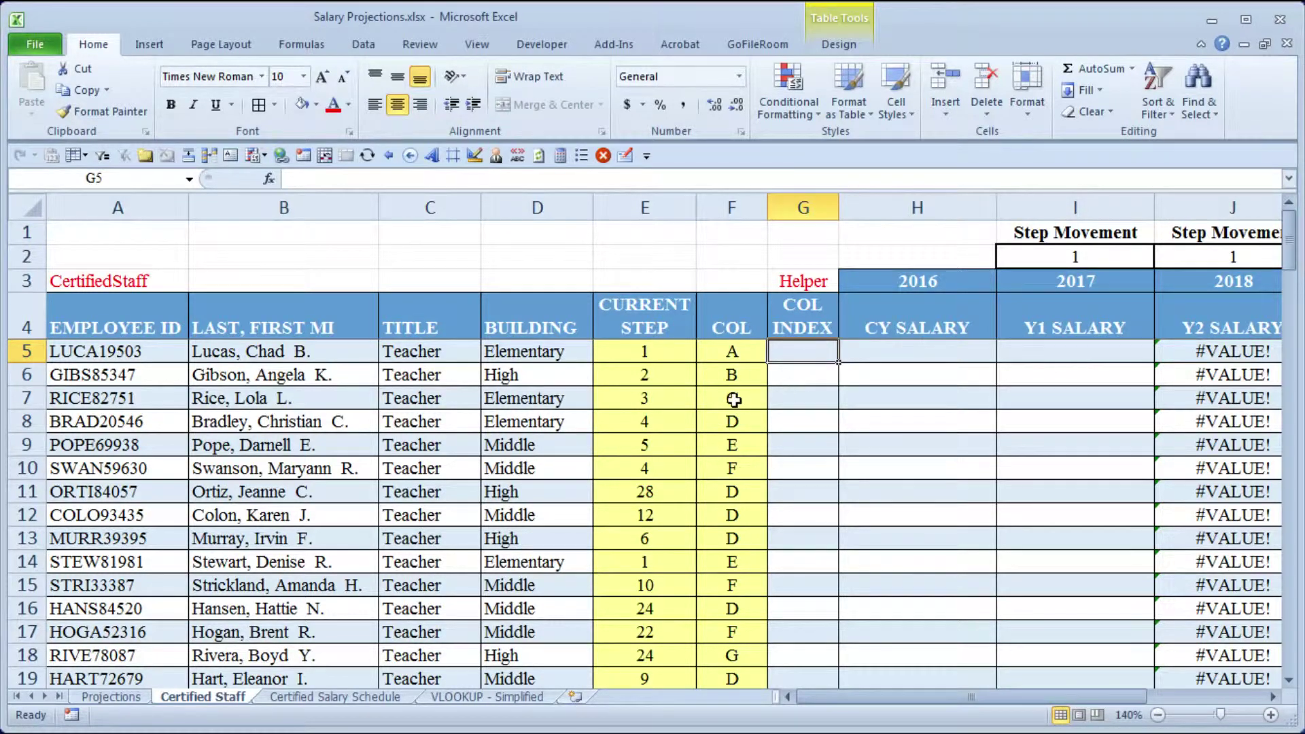
pyautogui.click(1272, 697)
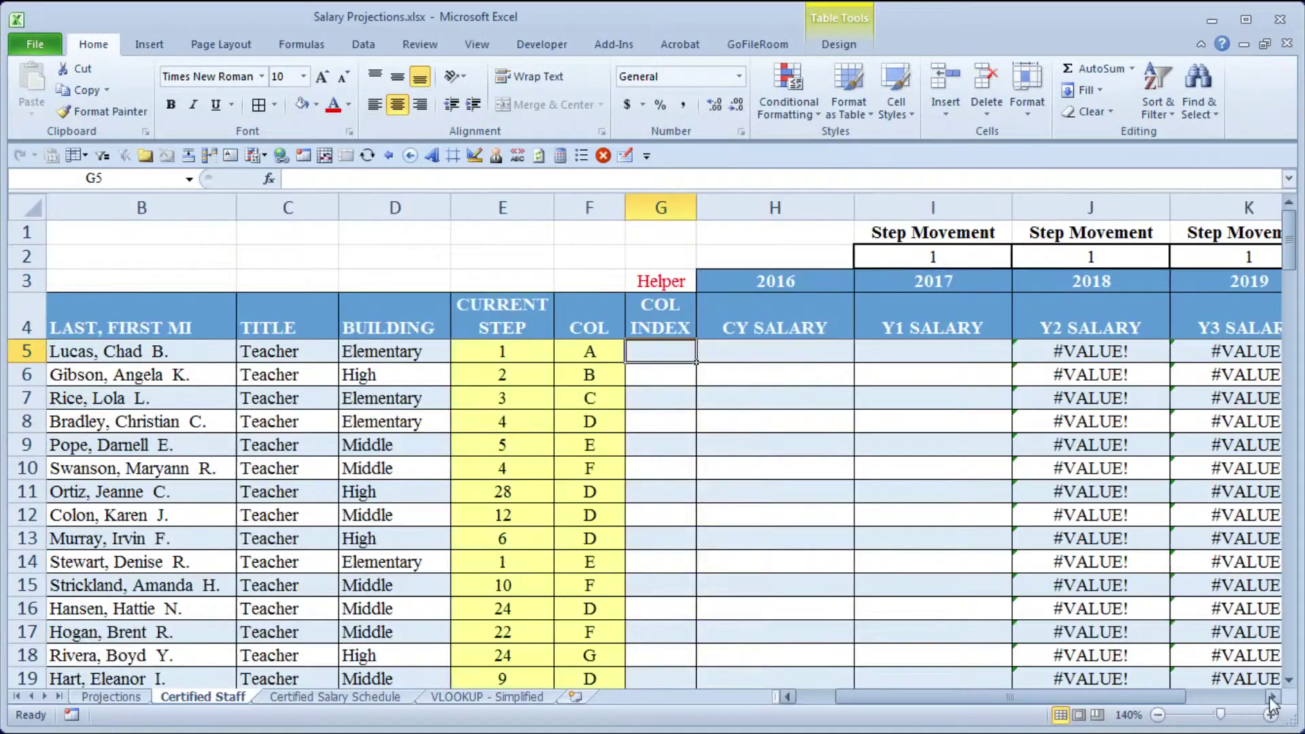
pyautogui.click(1273, 697)
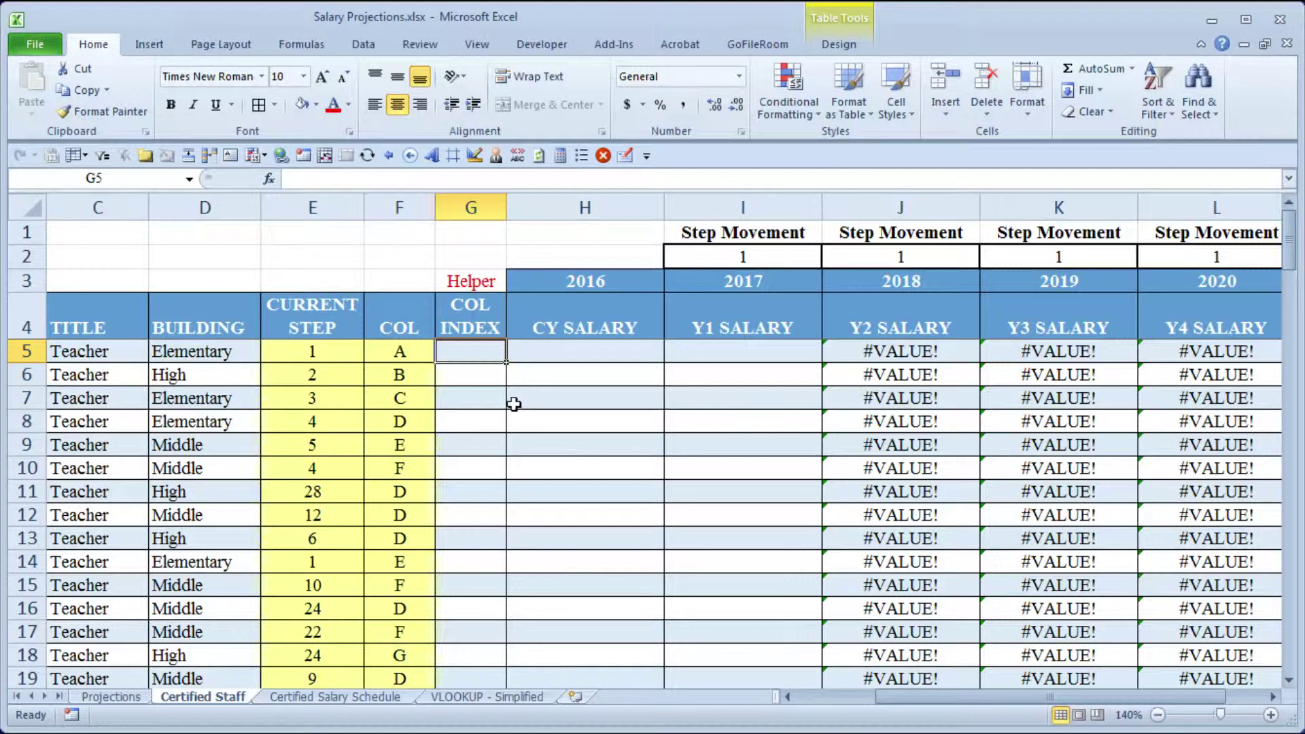
pyautogui.write('=vl')
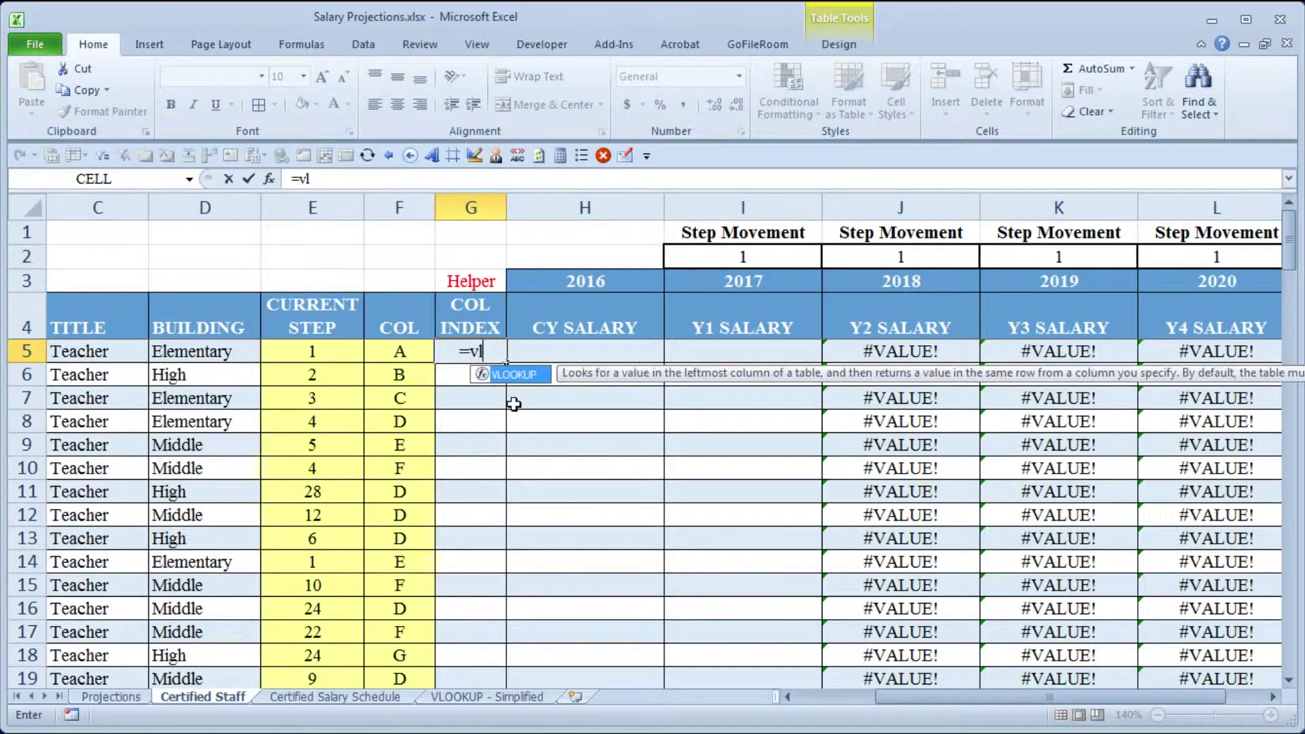
pyautogui.press('Tab')
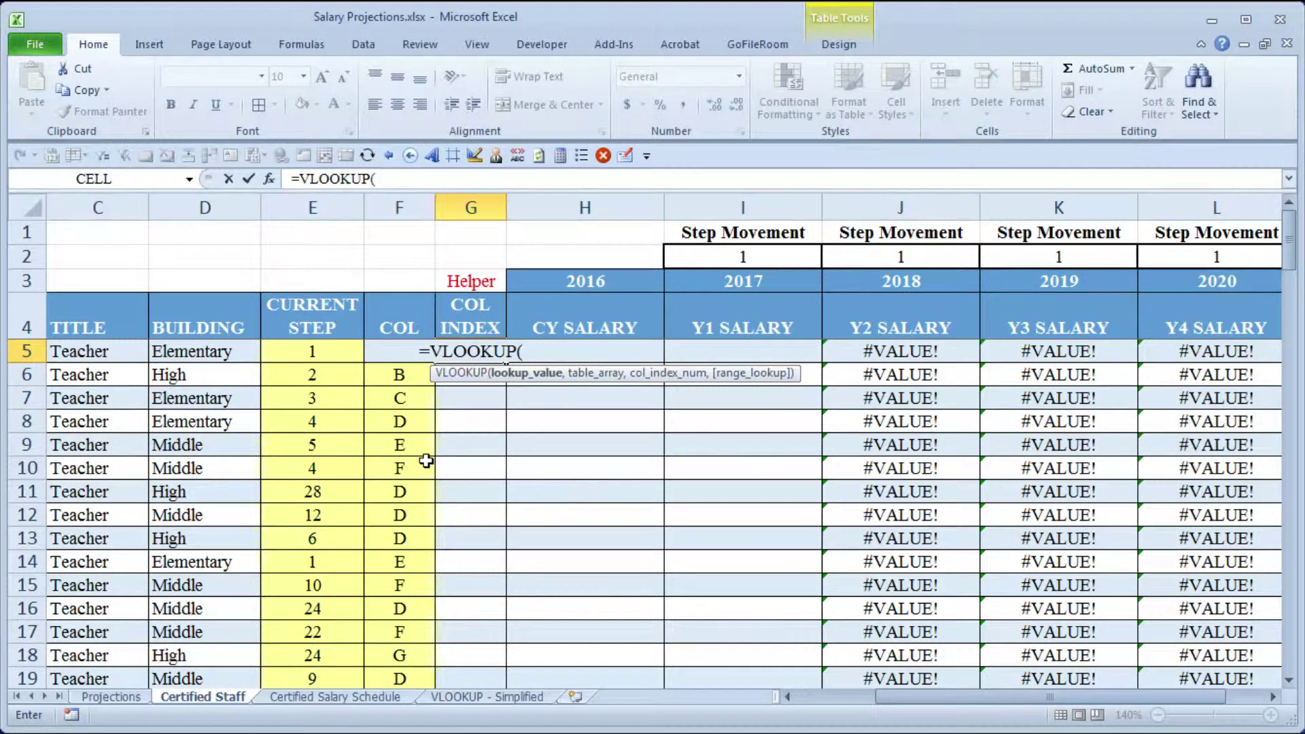
pyautogui.press('Left')
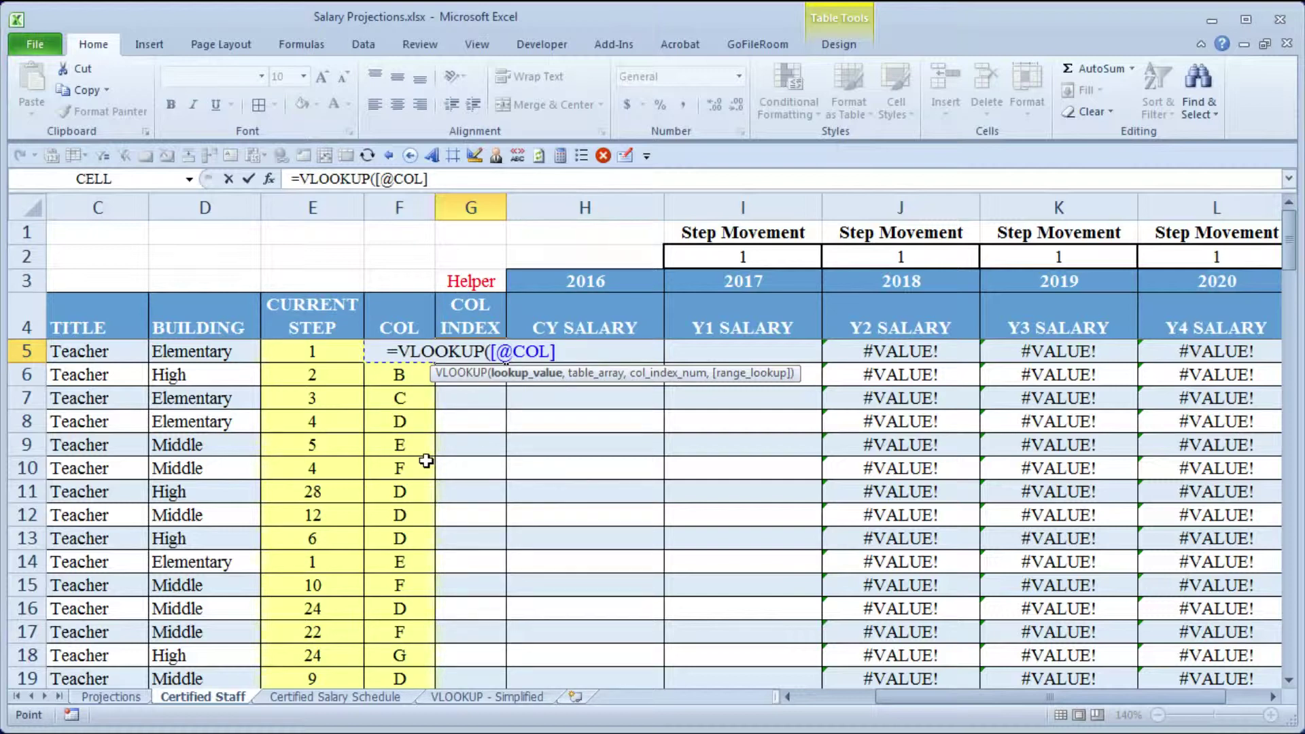
pyautogui.write(',')
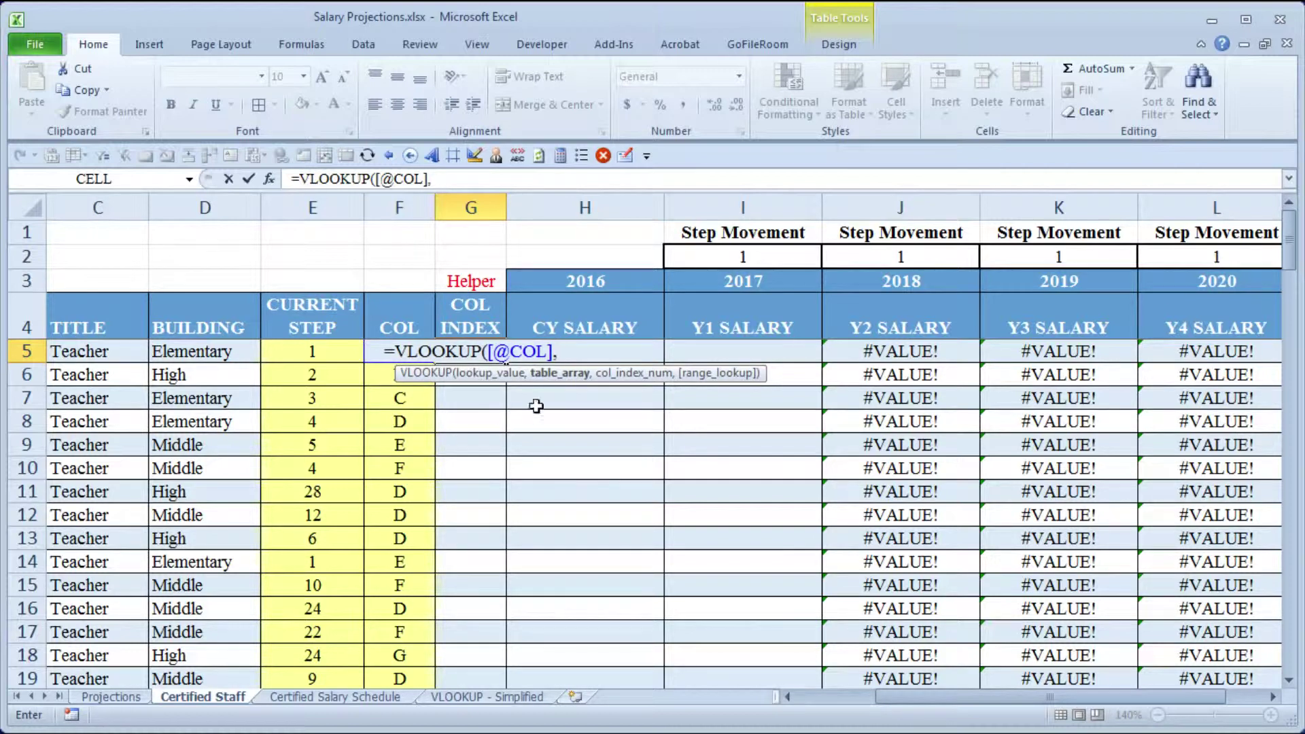
# - Use the Salary_Column table on Certified Salary Schedule as the formula's table array, with column index number 2
pyautogui.click(336, 697)
pyautogui.moveTo(279, 373); pyautogui.dragTo(373, 510)
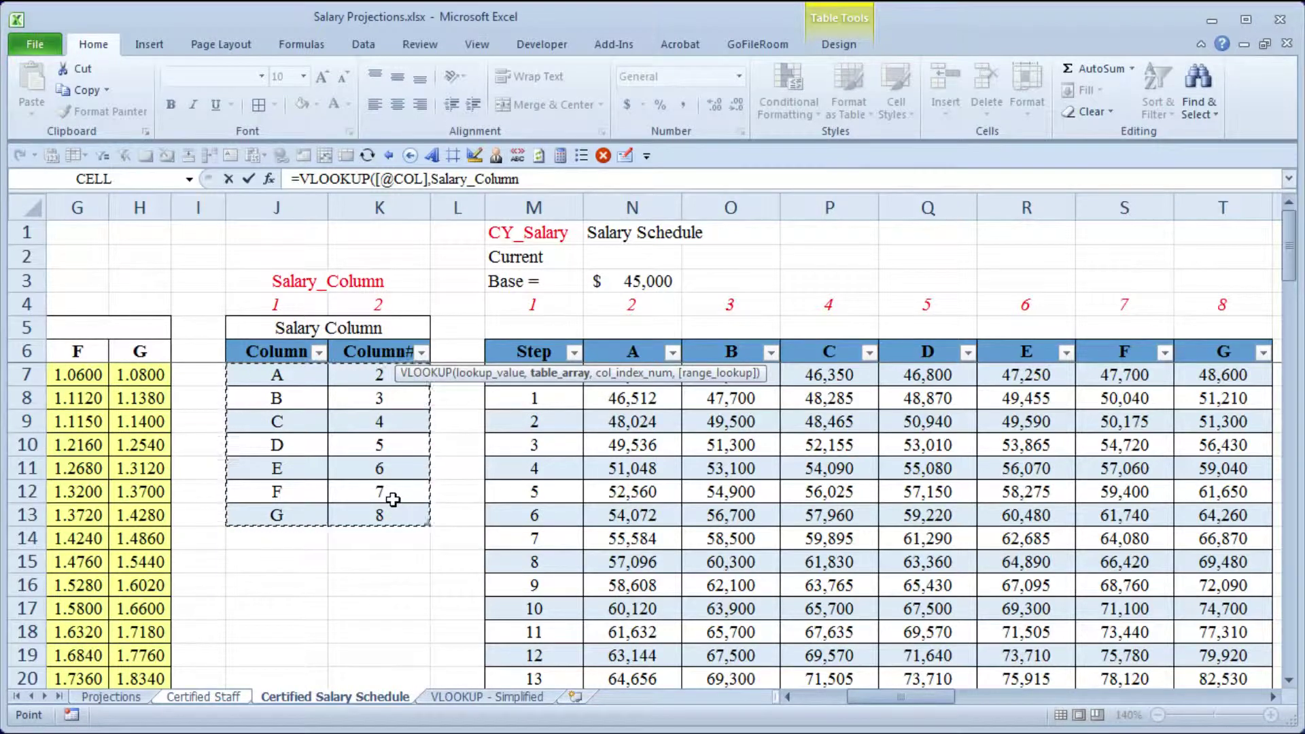
pyautogui.write(',2')
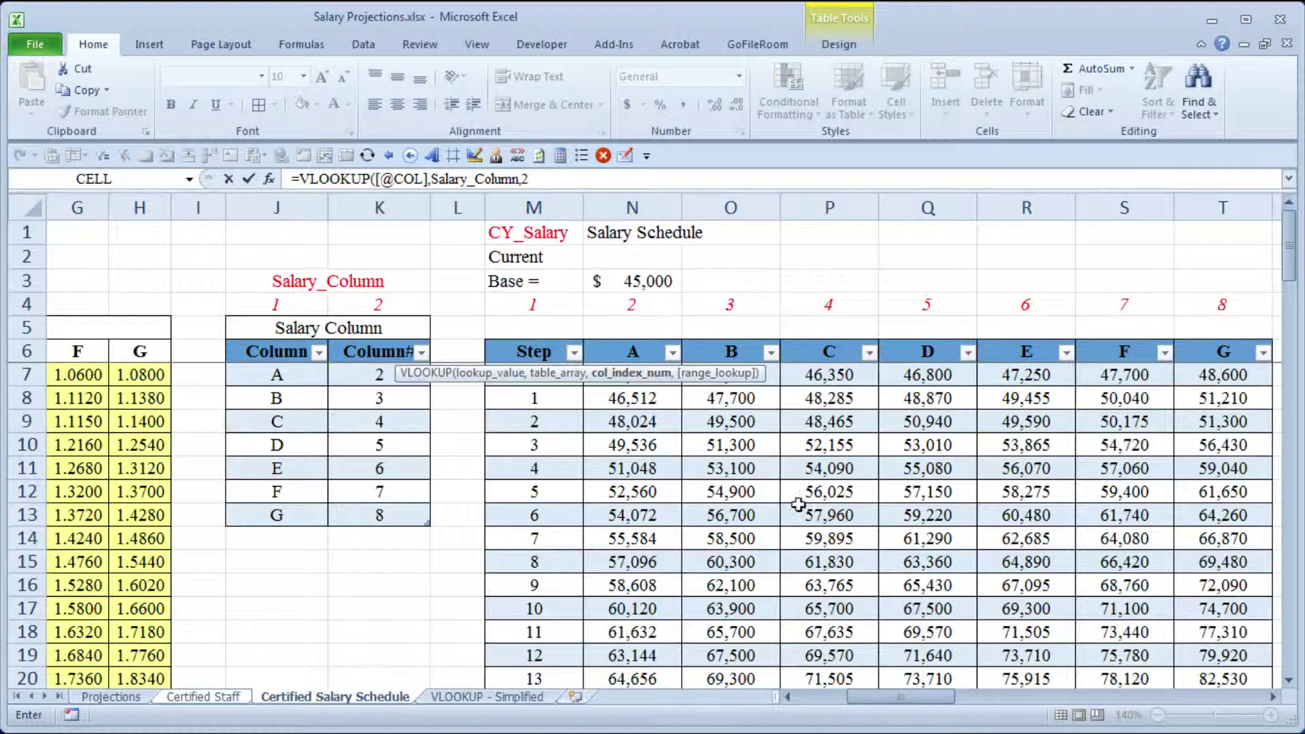
# - Complete the COL INDEX formula with an exact match (FALSE) and check the first row's column letter against its index
pyautogui.write(',')
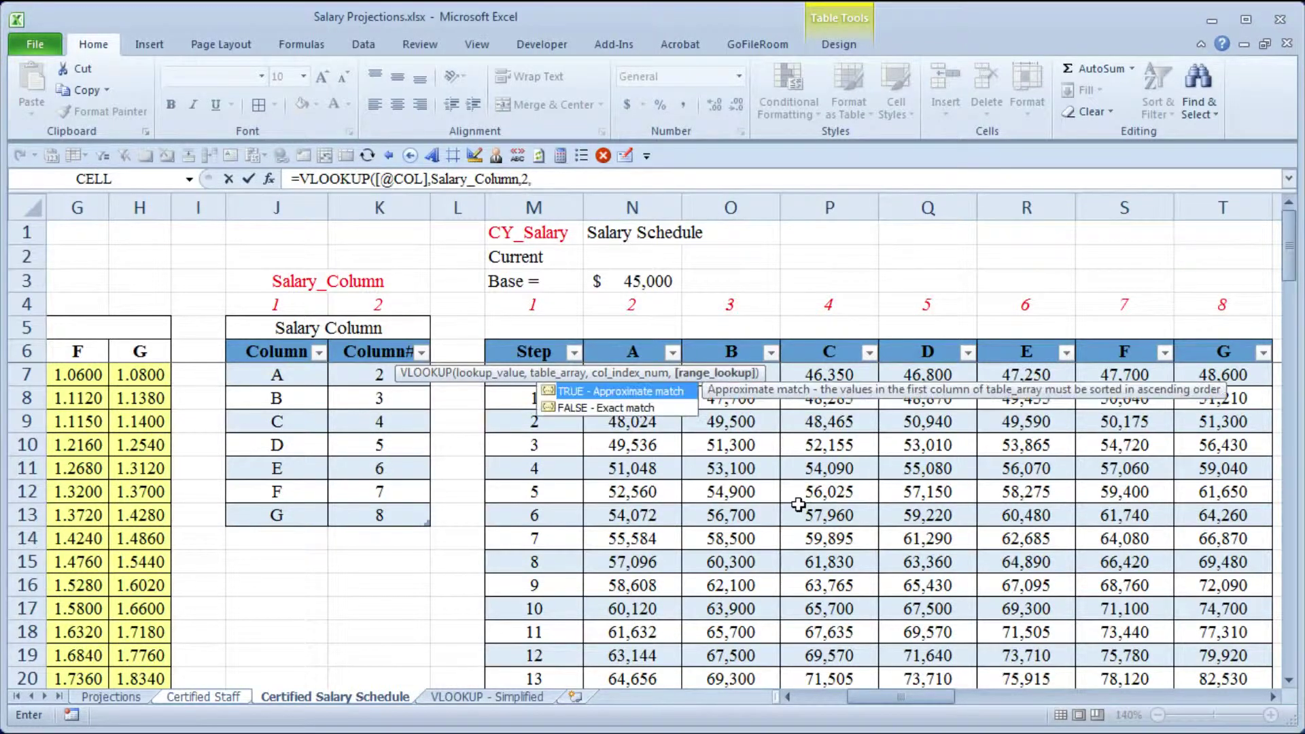
pyautogui.press('Down')
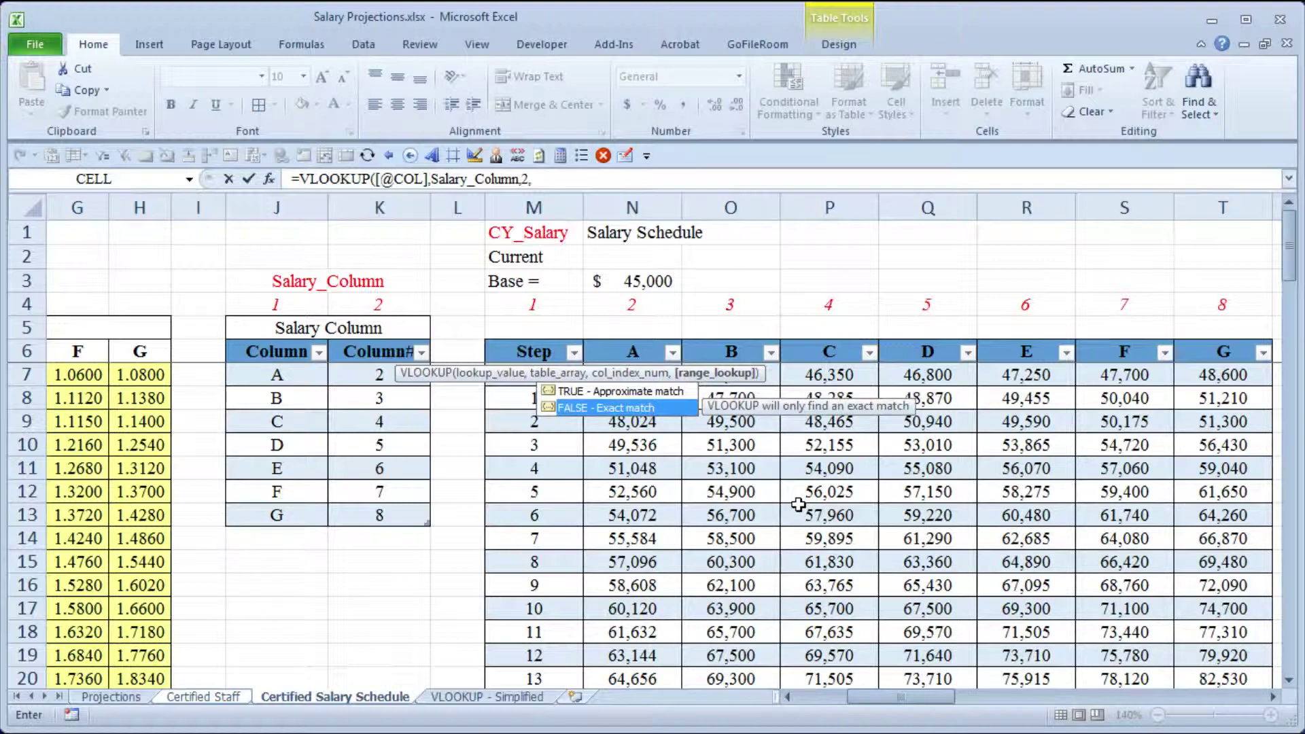
pyautogui.press('Tab')
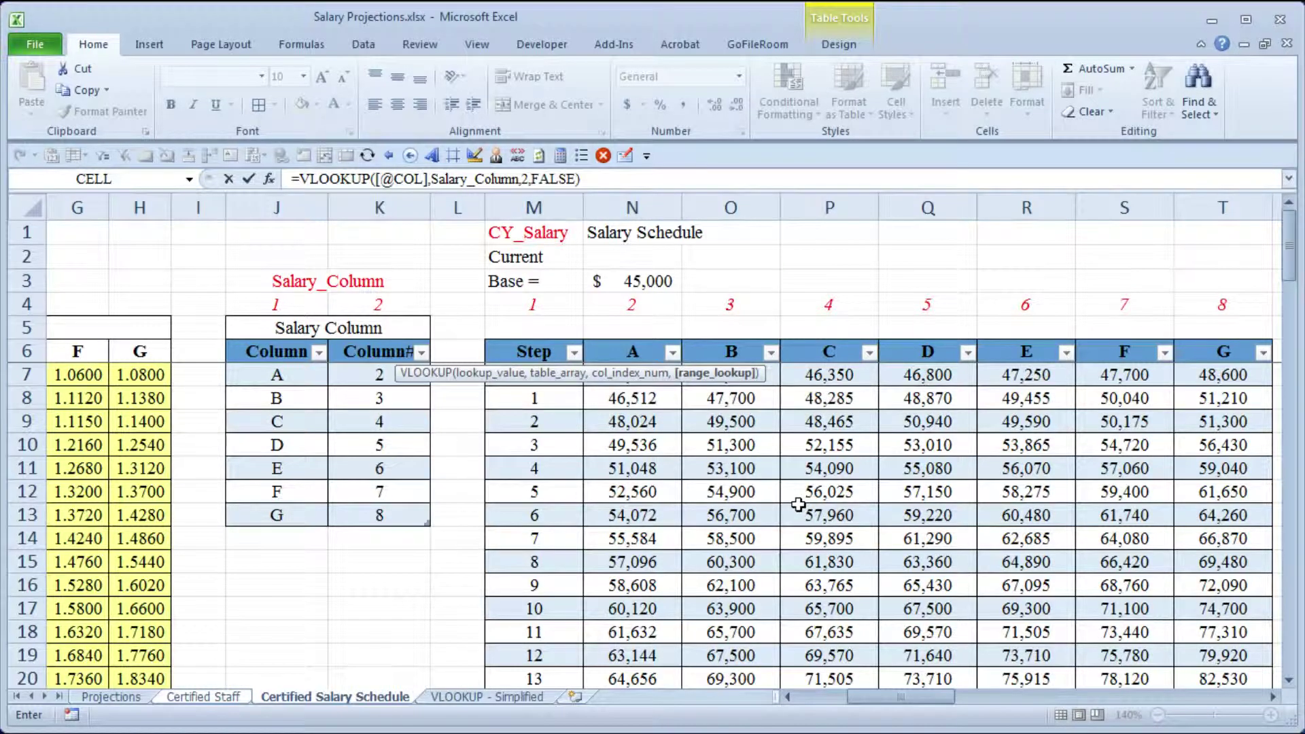
pyautogui.press('Return')
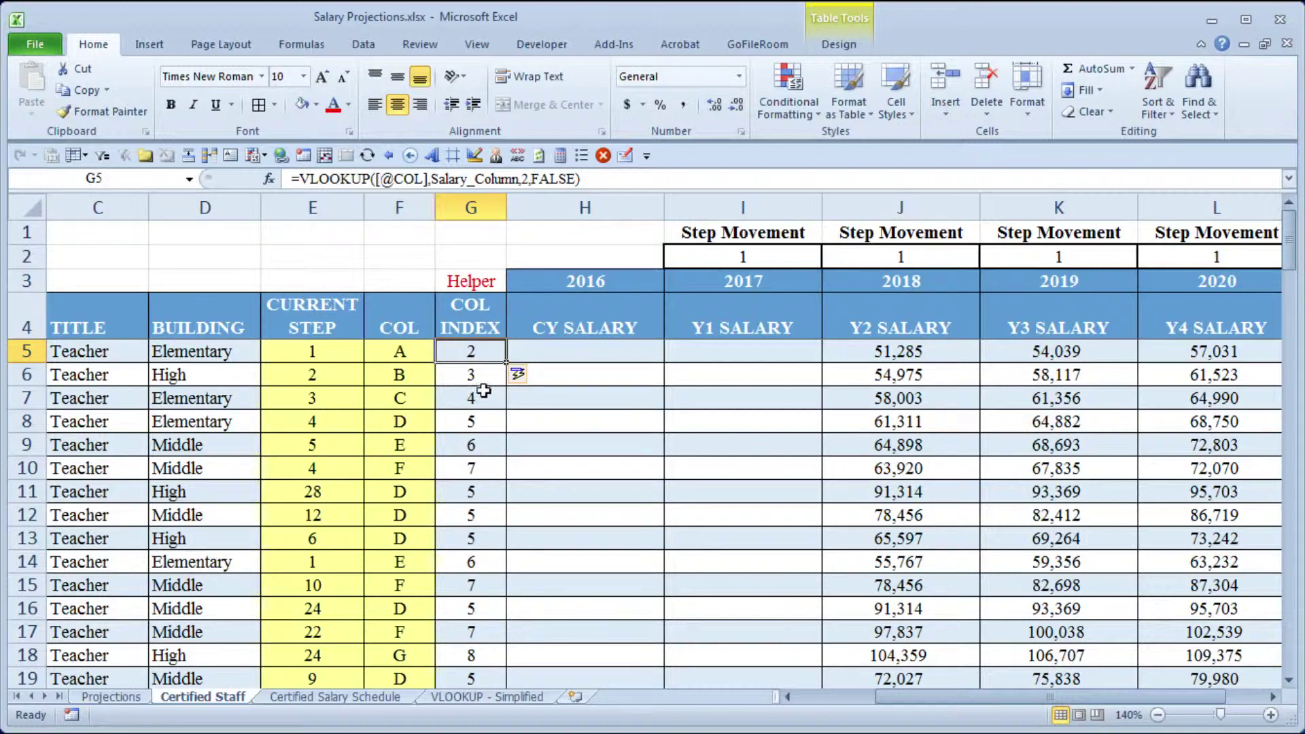
pyautogui.click(399, 356)
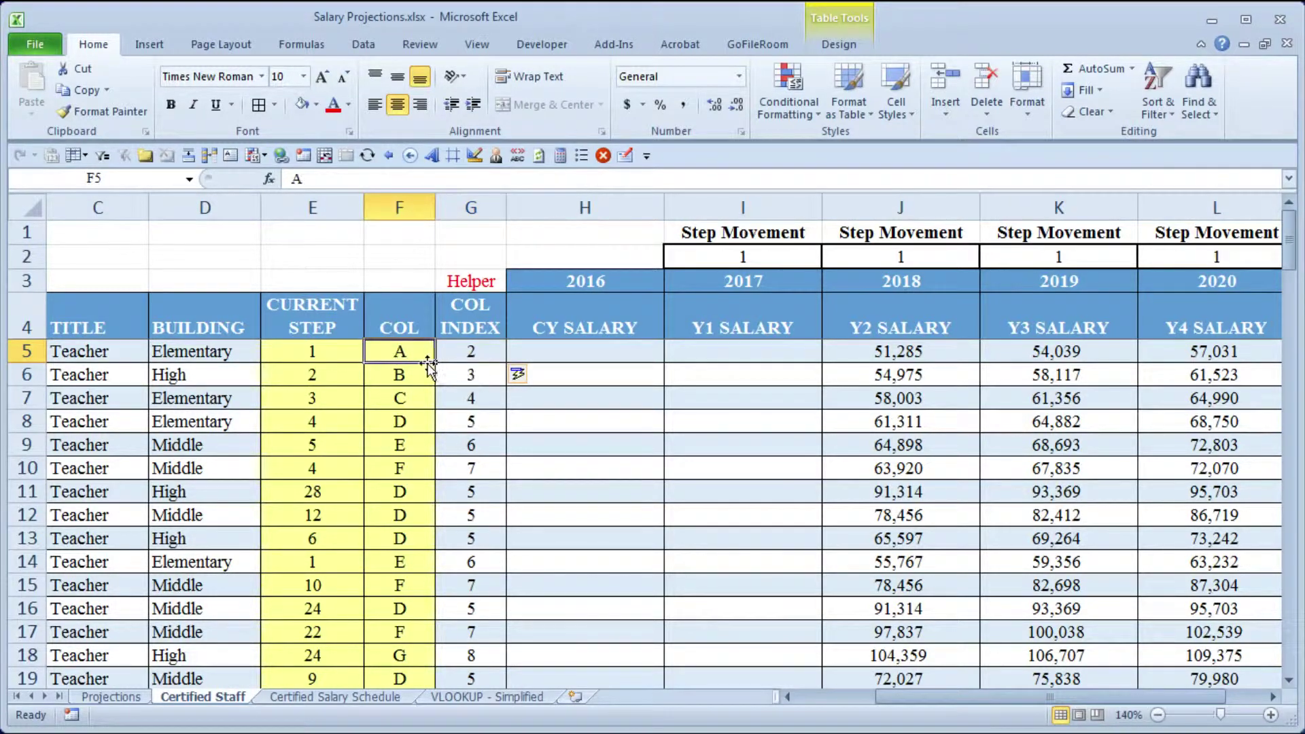
pyautogui.click(476, 354)
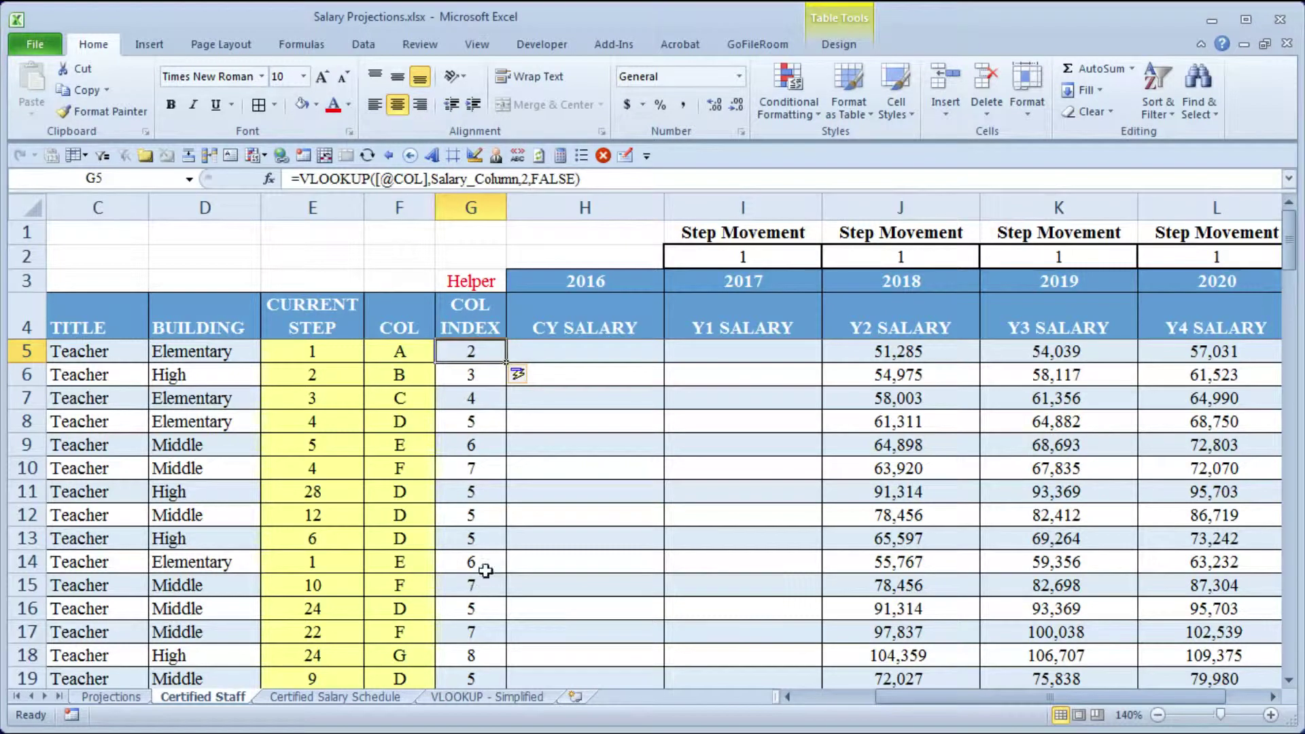
# - Start a VLOOKUP formula in the first CY SALARY cell, H5, with the row's CURRENT STEP as the lookup value
pyautogui.click(615, 354)
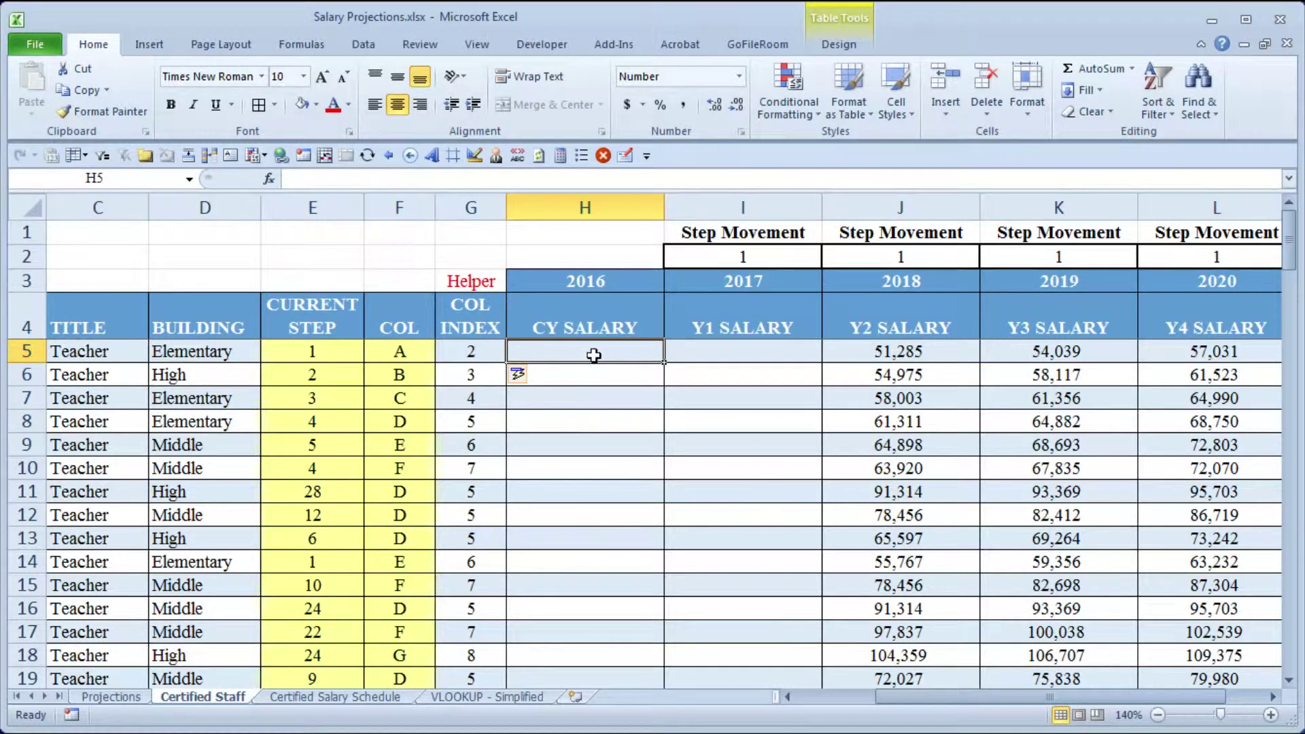
pyautogui.write('=vl')
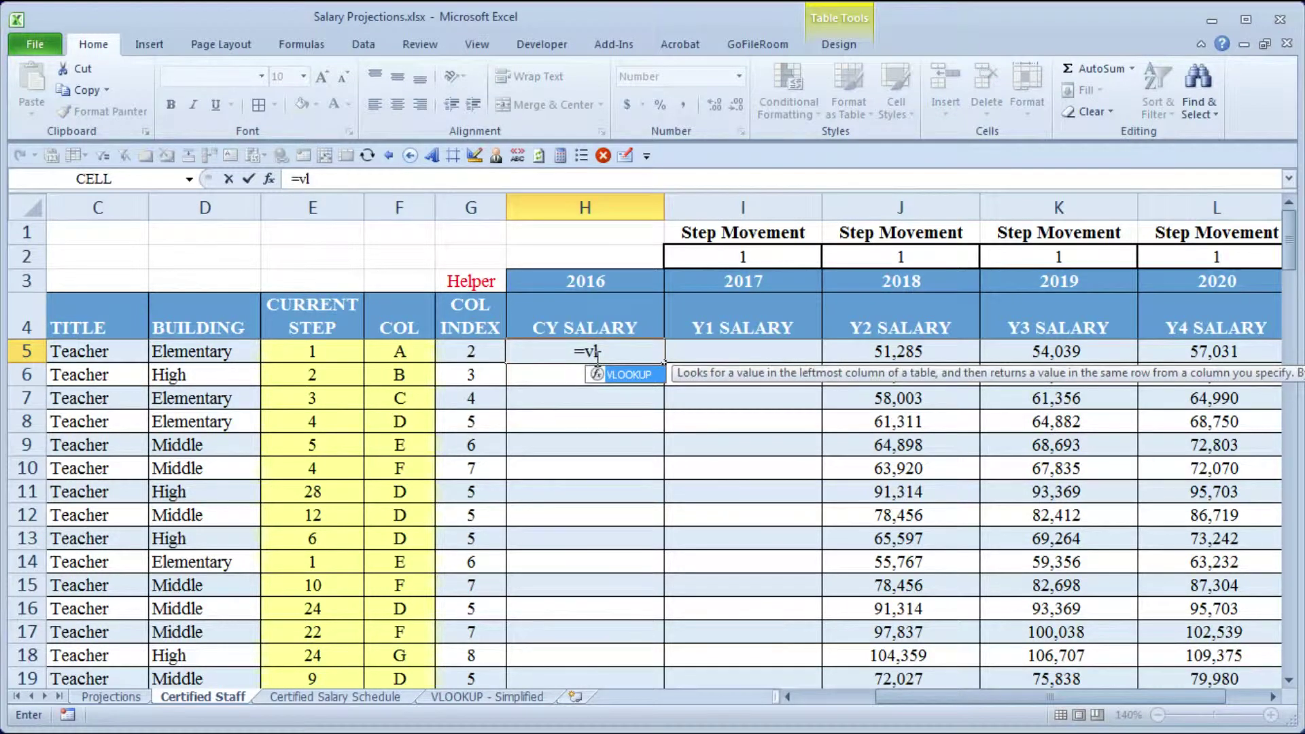
pyautogui.press('Tab')
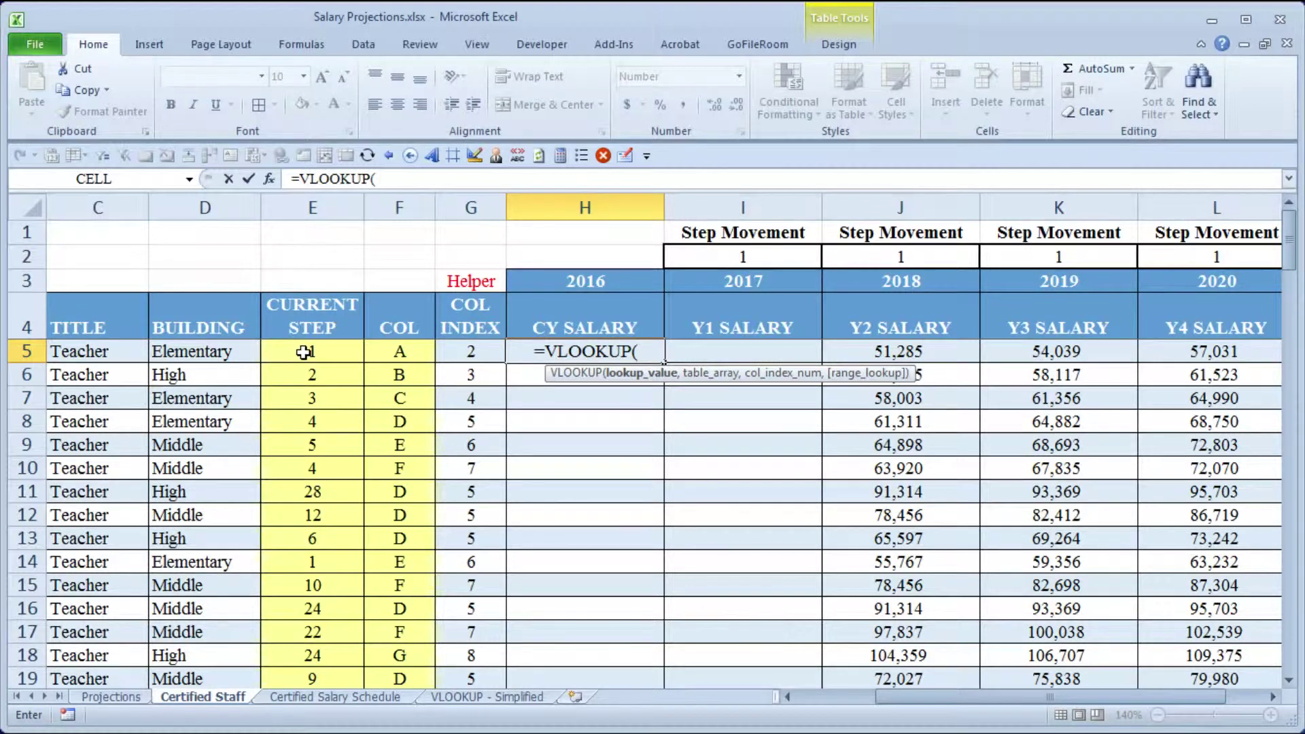
pyautogui.click(304, 352)
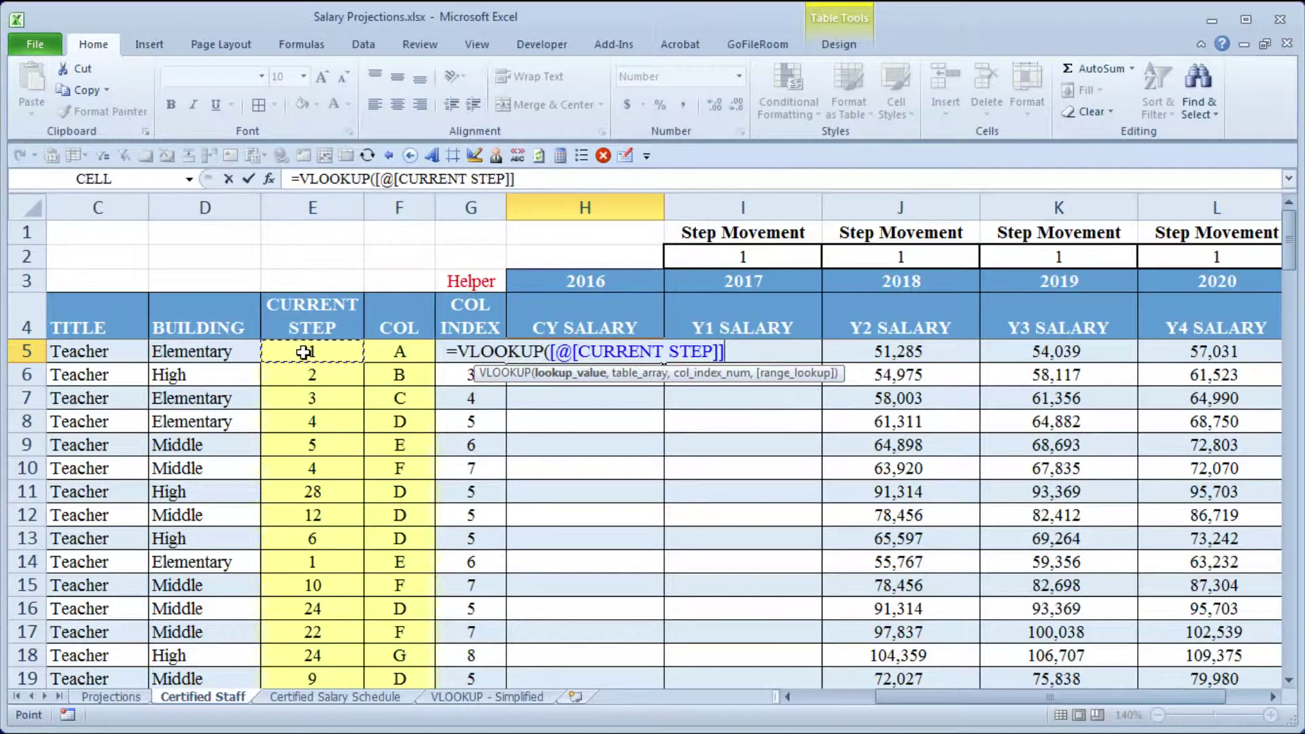
pyautogui.write(',')
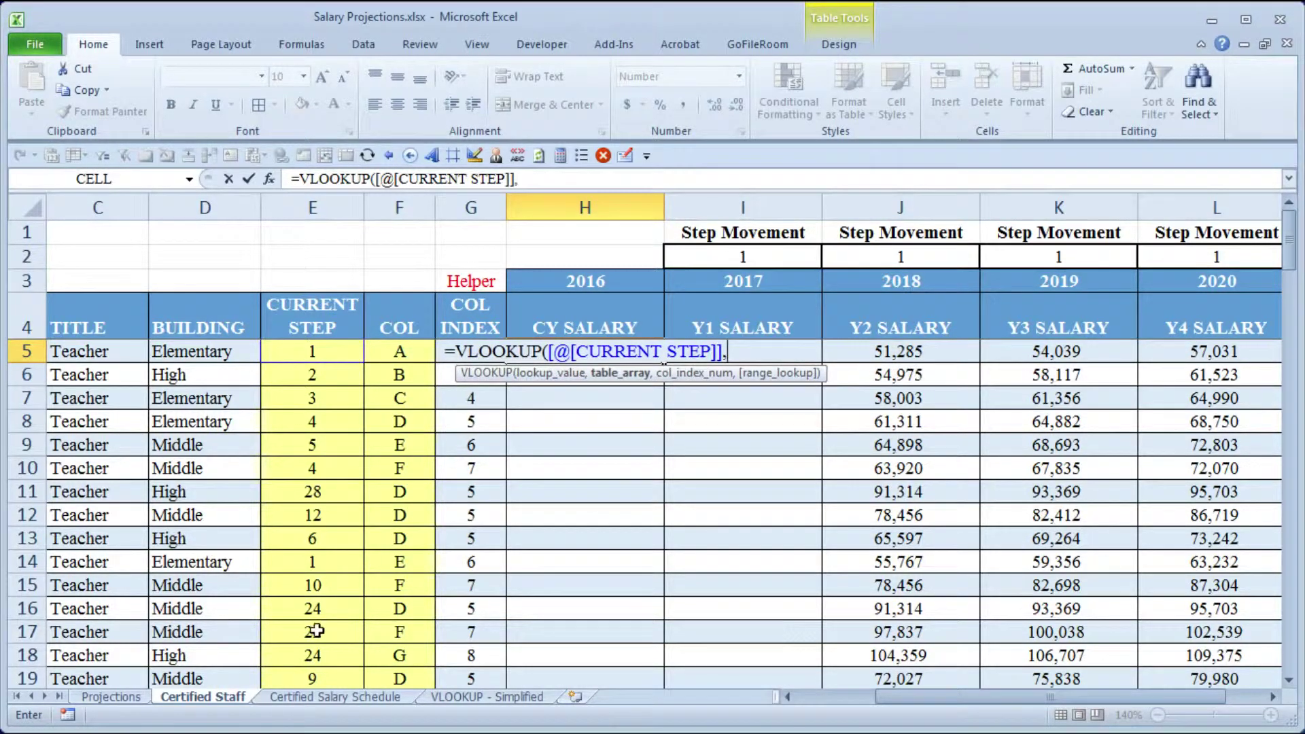
# - Set the table array to the entire CY_Salary table on Certified Salary Schedule, from the Step column through column G
pyautogui.click(327, 699)
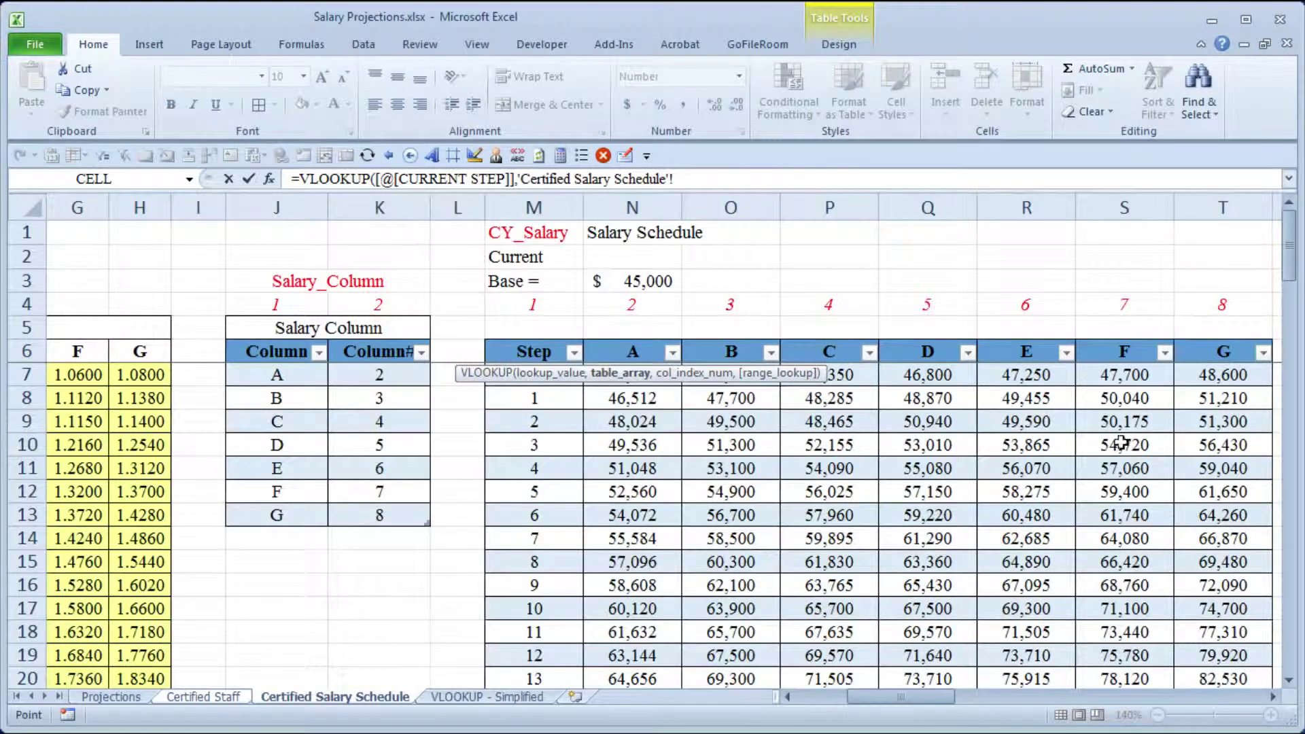
pyautogui.click(543, 396)
pyautogui.press('Up')
pyautogui.hotkey('ctrl', 'shift', 'Down')
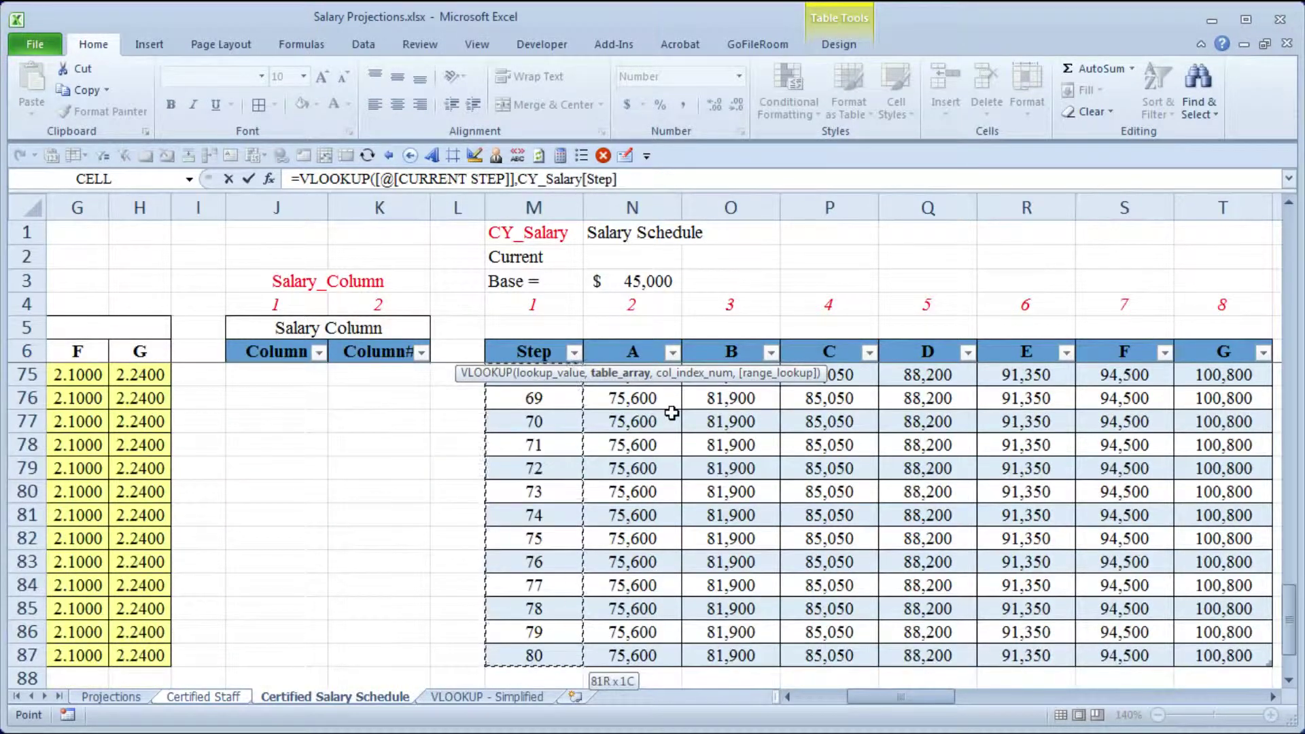
pyautogui.hotkey('ctrl', 'shift', 'Right')
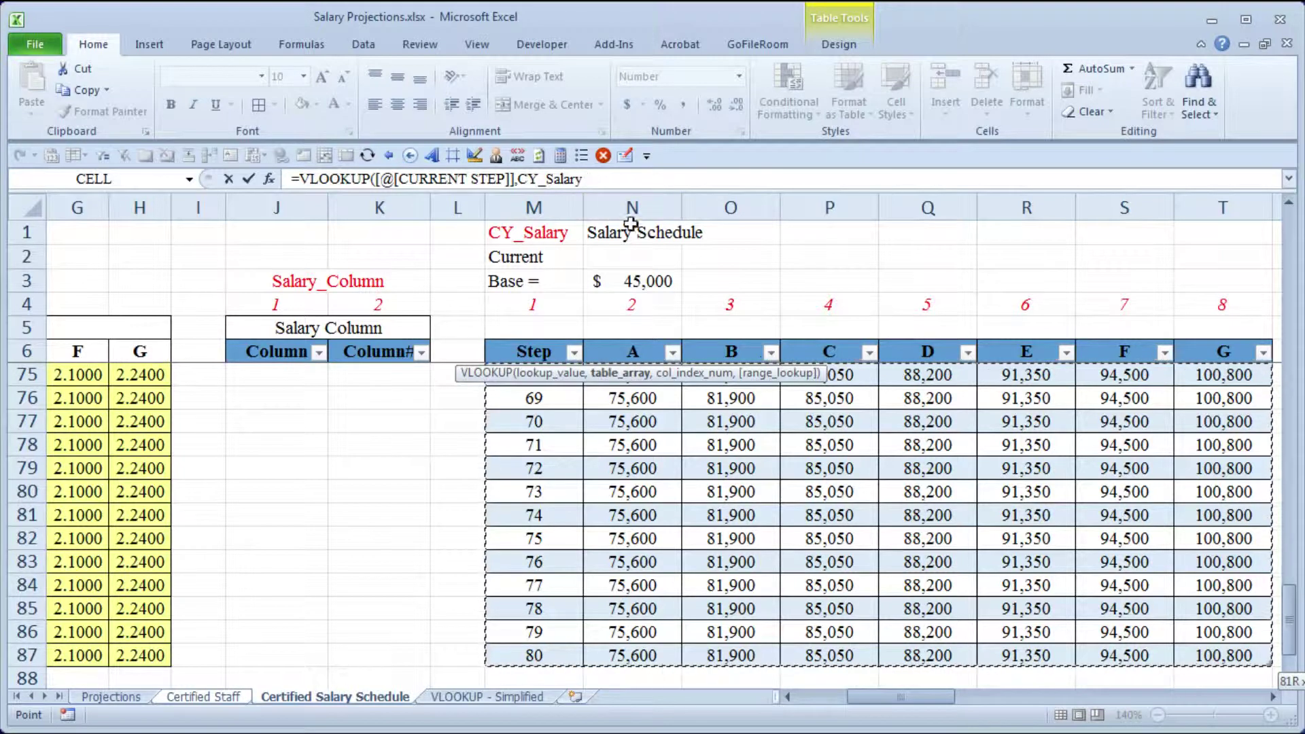
pyautogui.write(',')
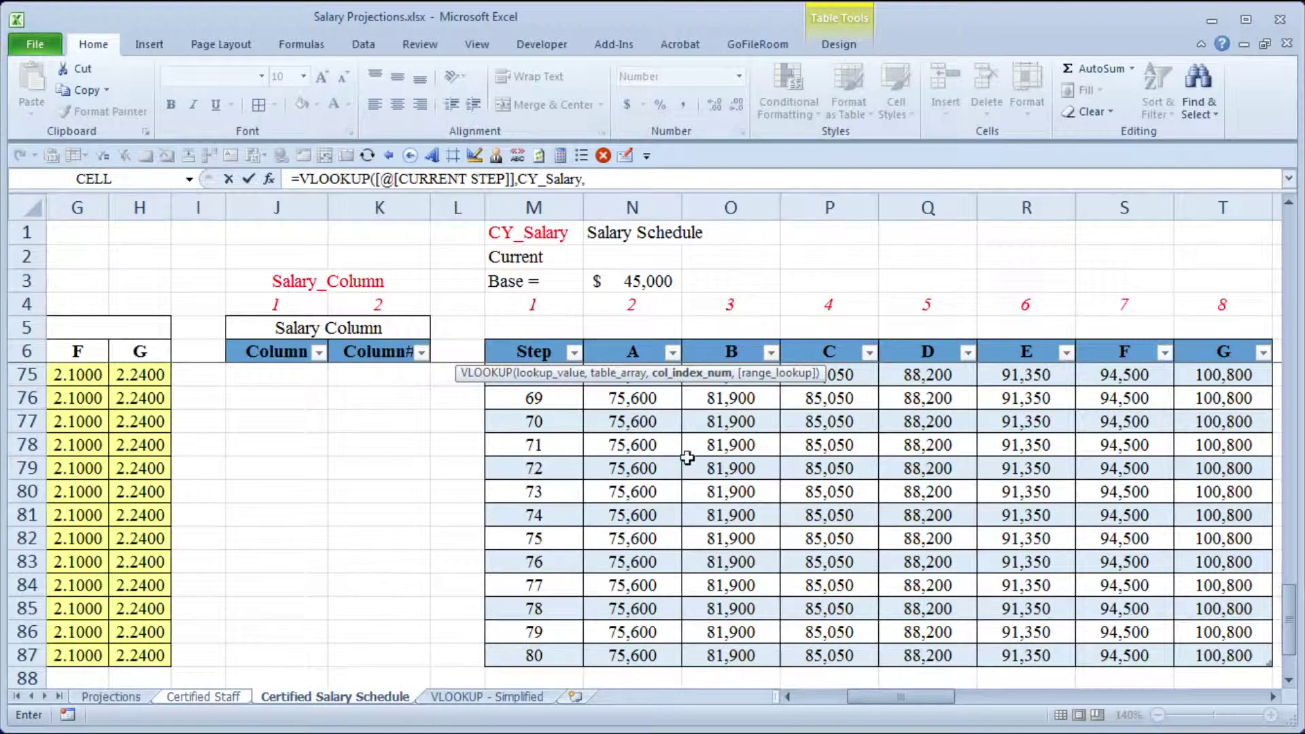
# - Reference the same row's COL INDEX on Certified Staff as the CY SALARY formula's column index number
pyautogui.click(223, 697)
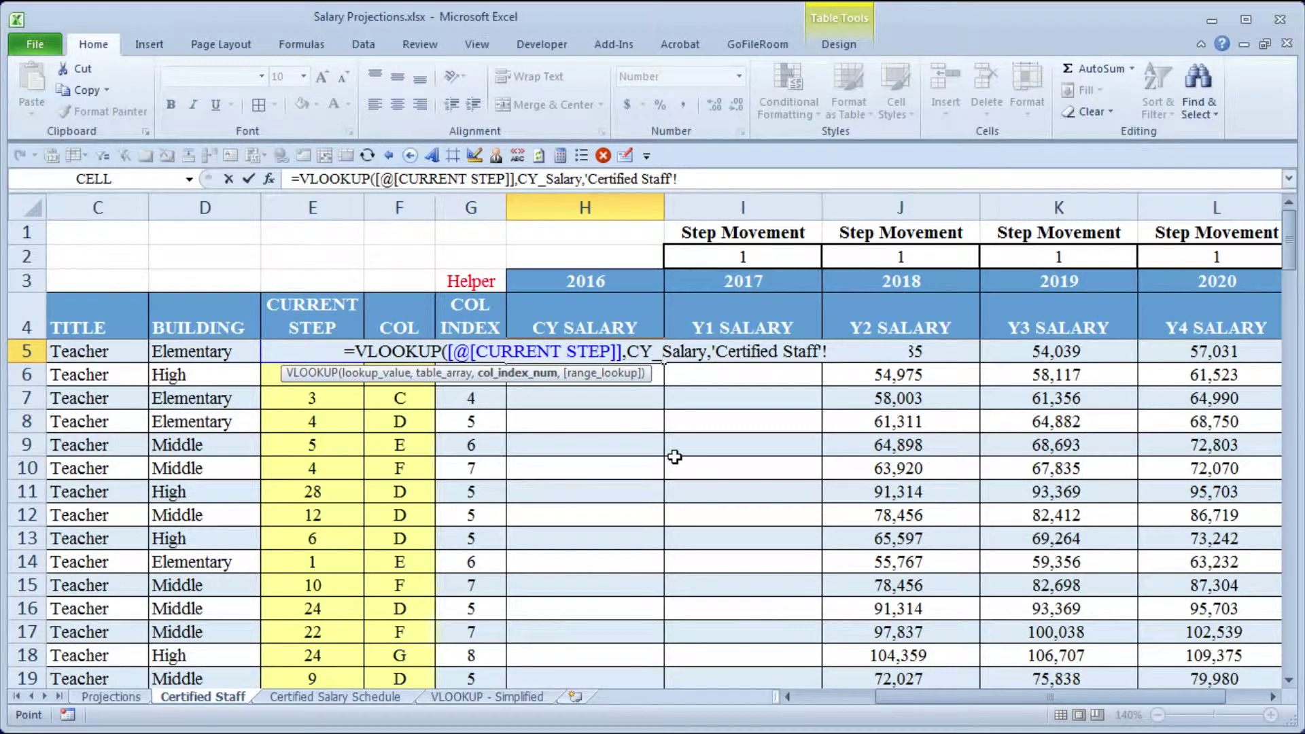
pyautogui.press('Left')
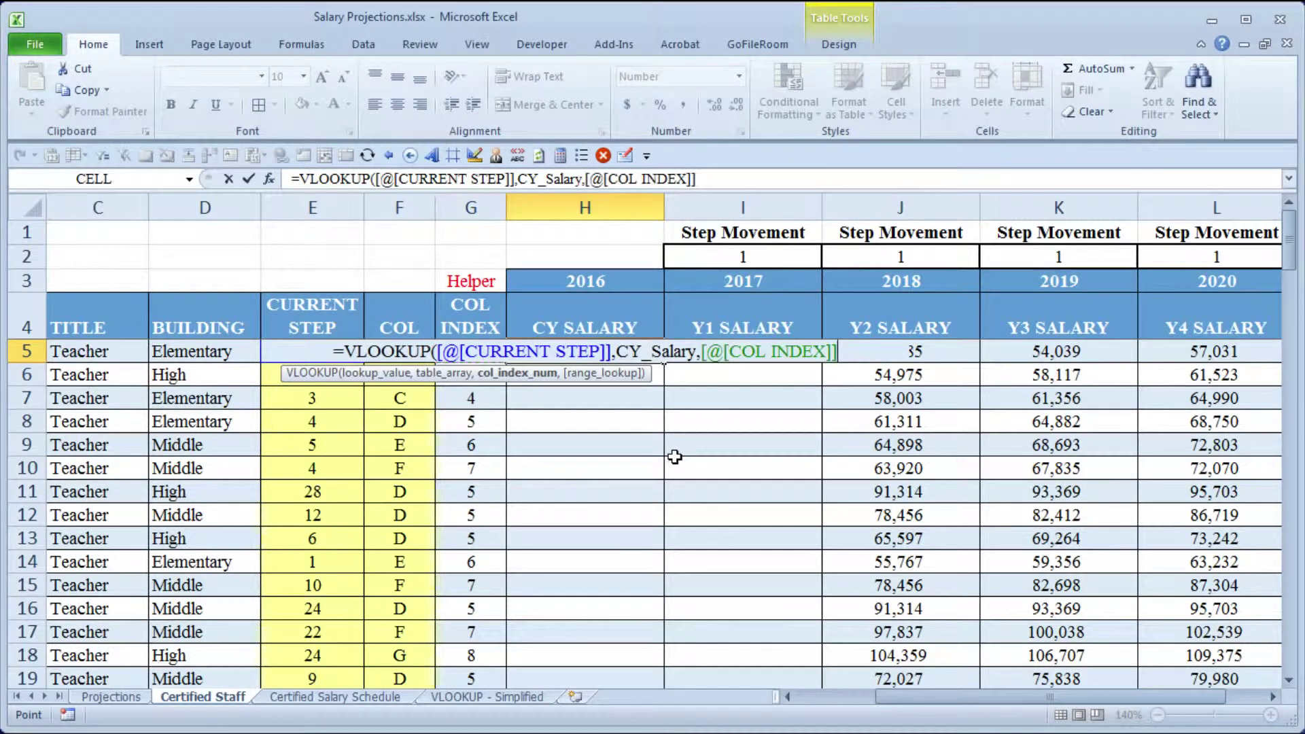
pyautogui.press('Left')
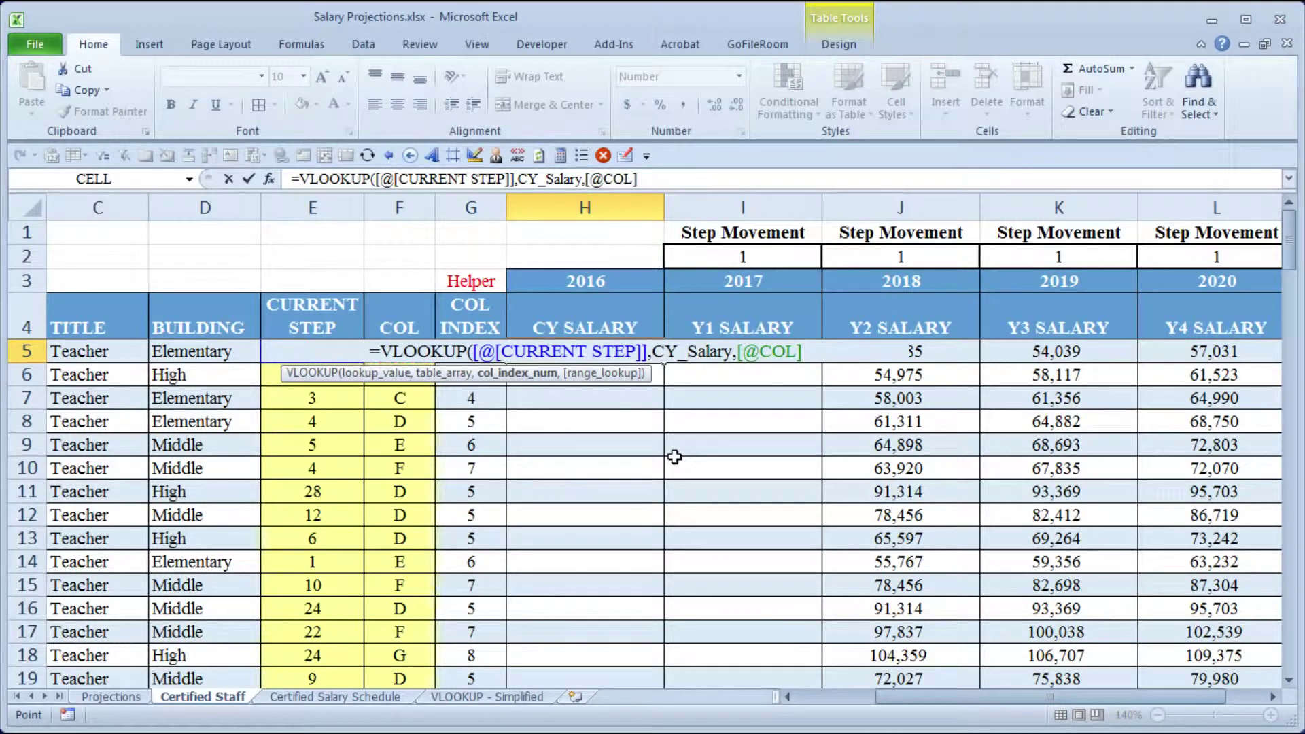
pyautogui.press('Right')
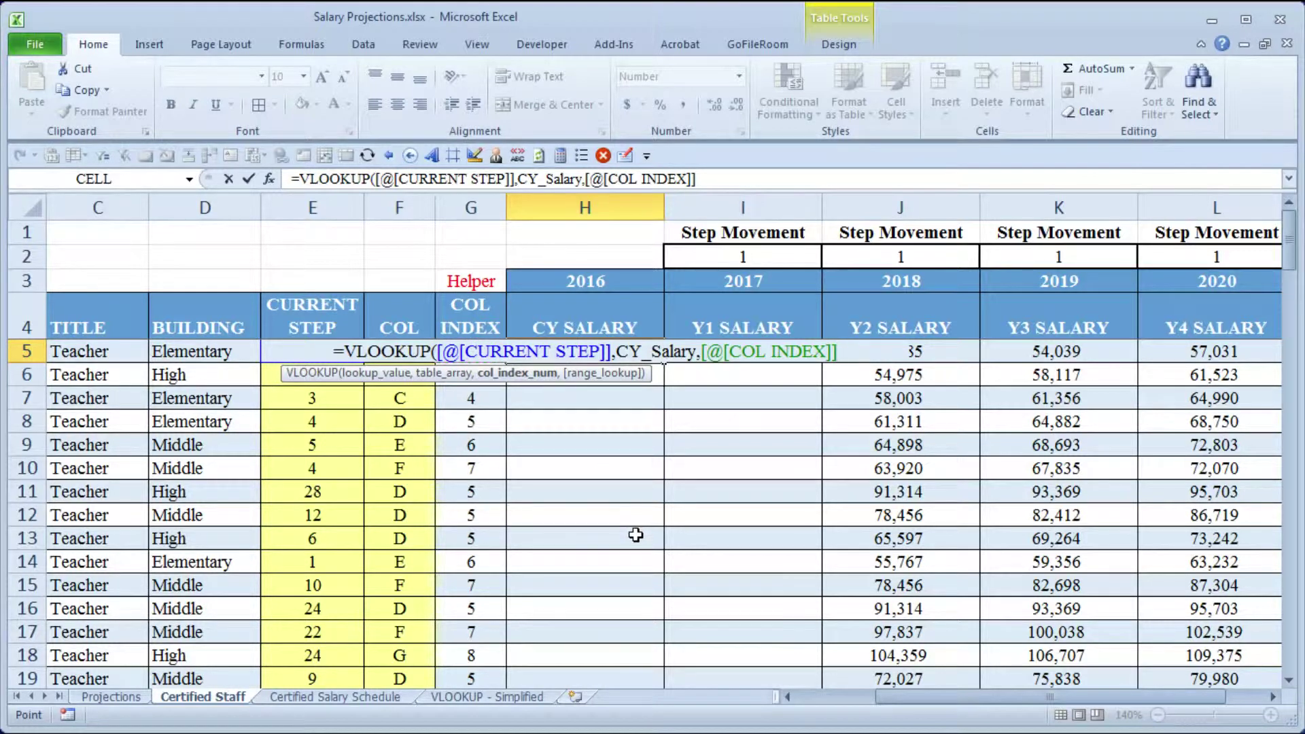
# - Require an exact match (FALSE) in the CY SALARY formula and enter it for the column
pyautogui.write(',')
pyautogui.press('Down')
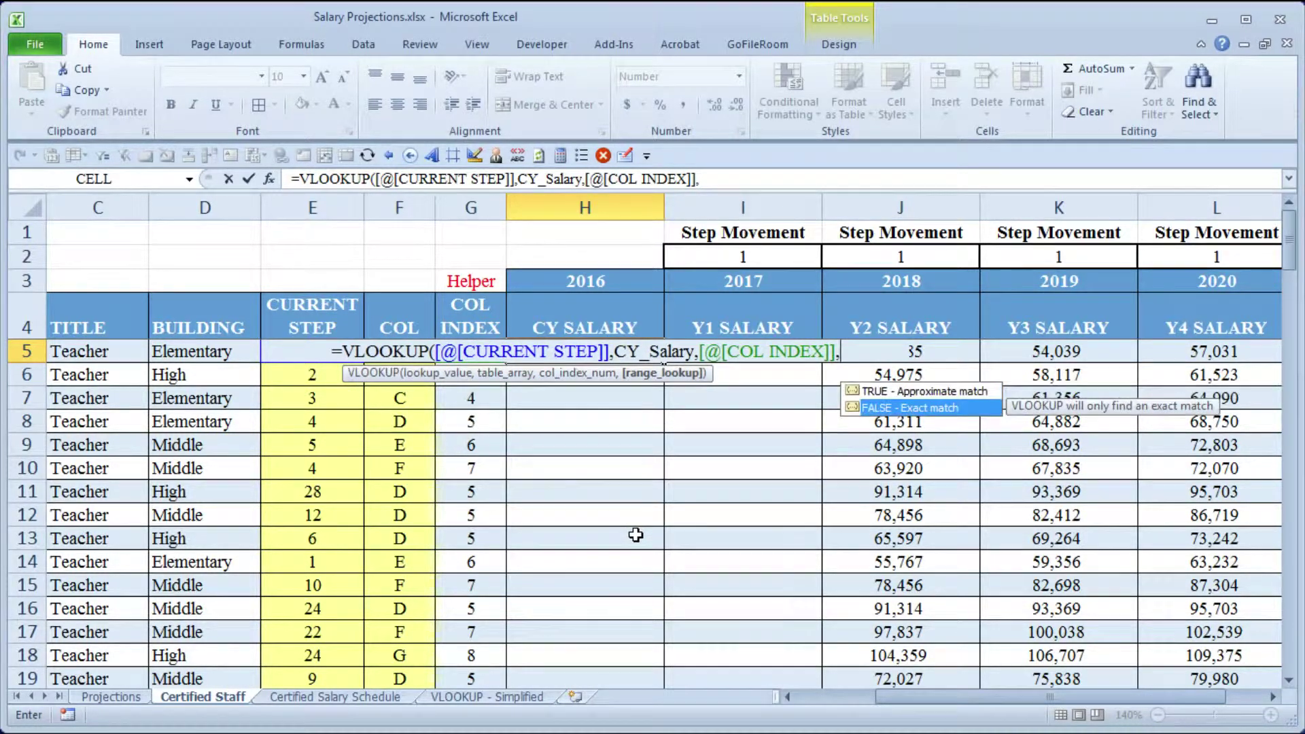
pyautogui.press('Tab')
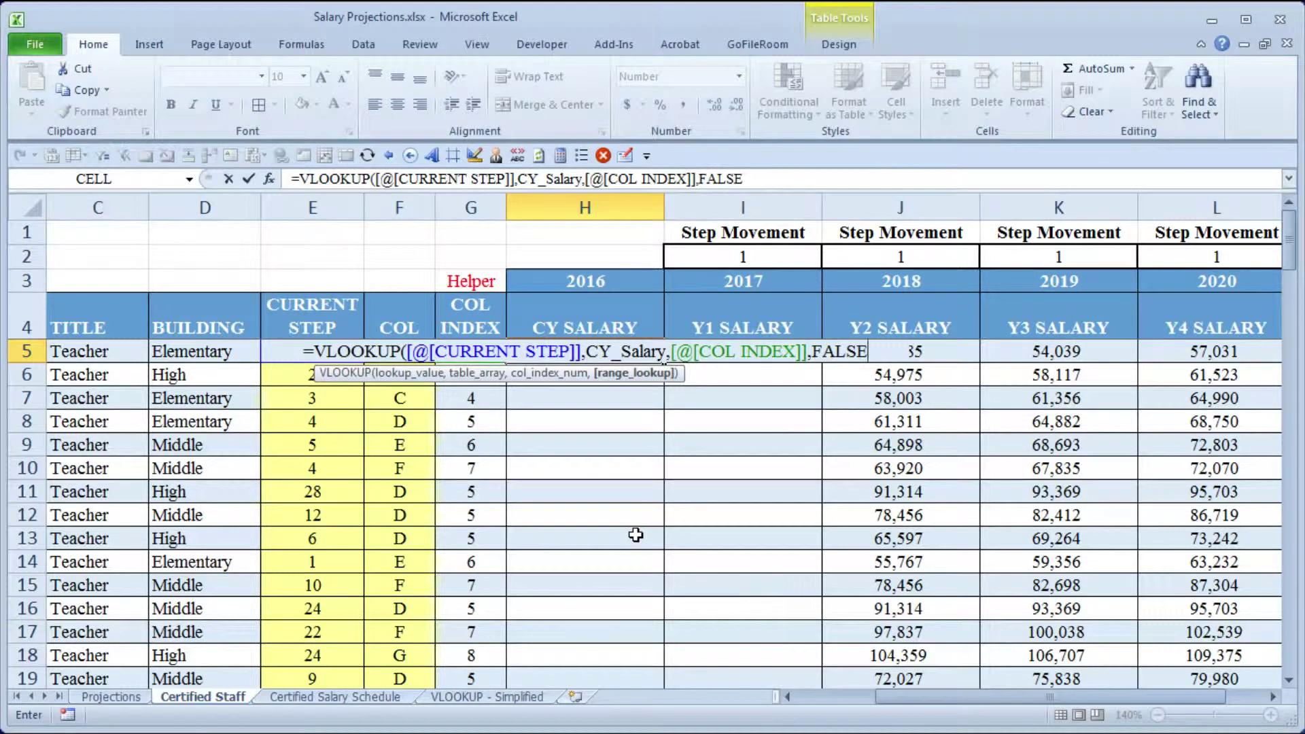
pyautogui.write(')')
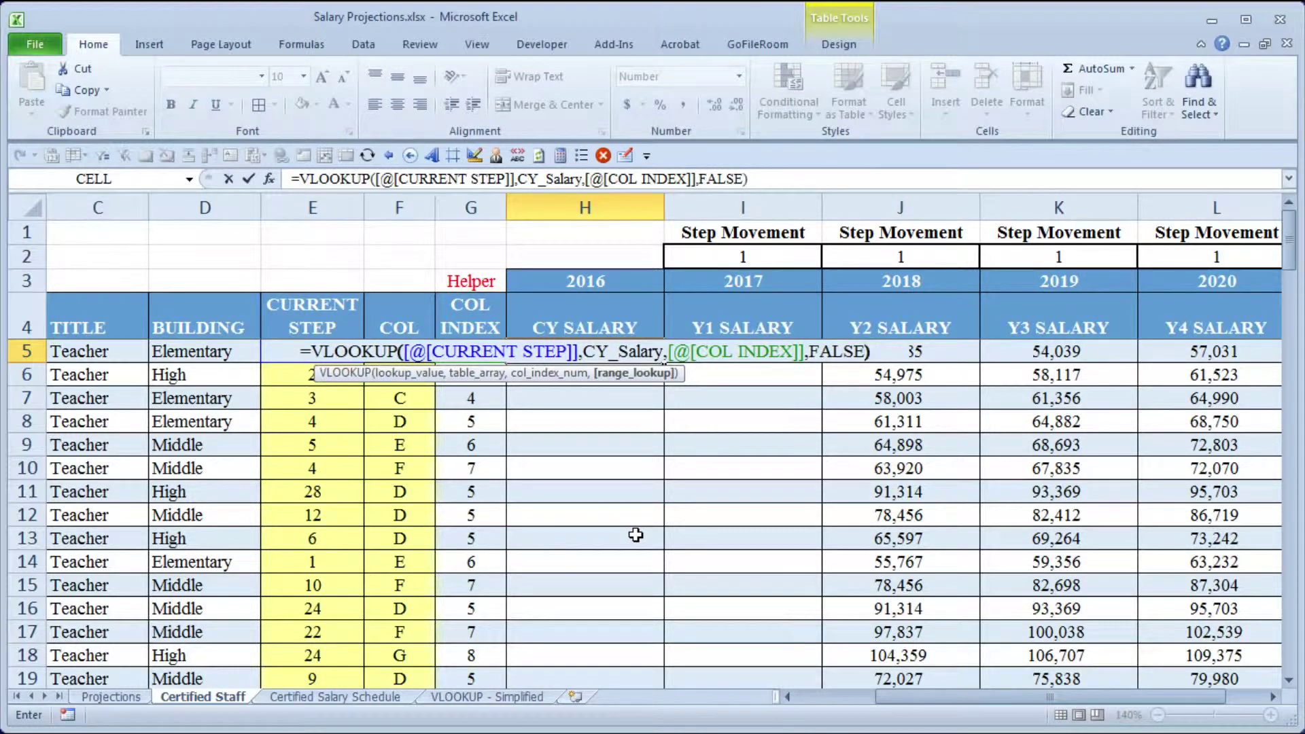
pyautogui.press('Return')
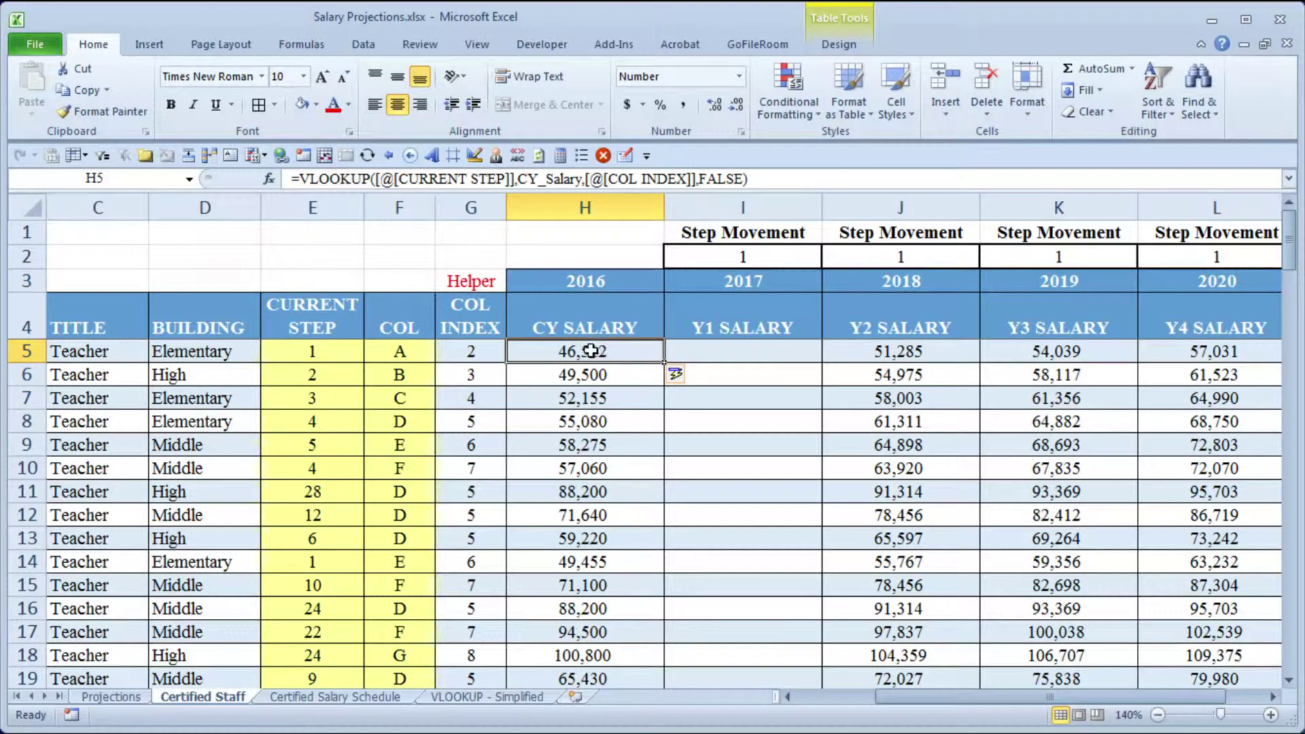
# - Examine how the COL INDEX in the first two employee rows feeds the CY SALARY lookup, ending on cell H6
pyautogui.click(478, 354)
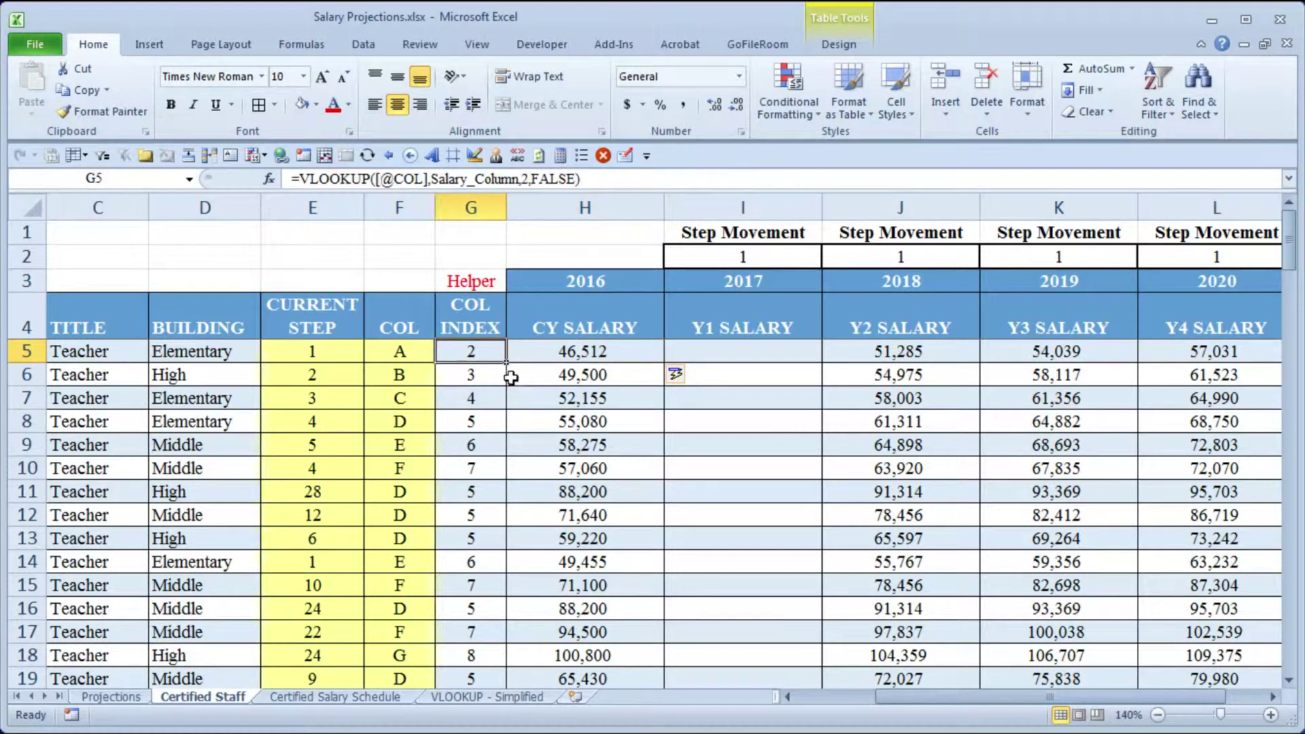
pyautogui.click(475, 378)
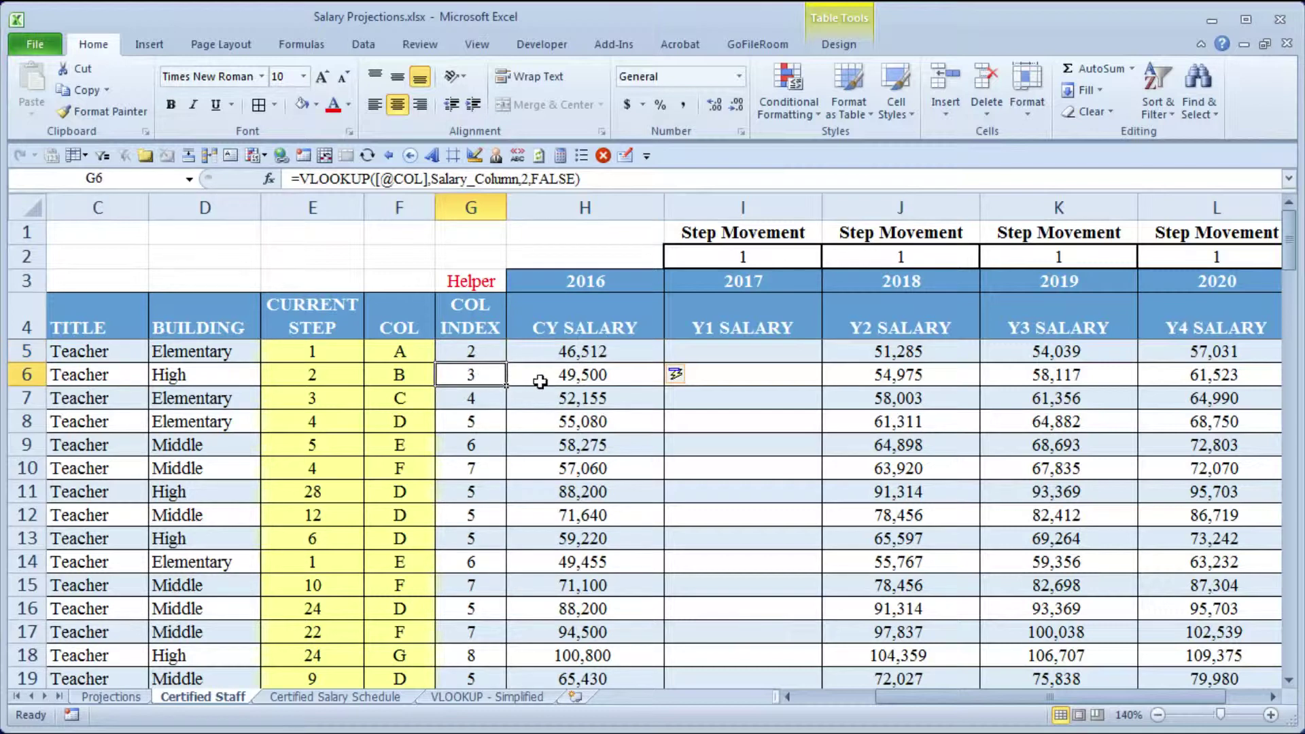
pyautogui.click(565, 378)
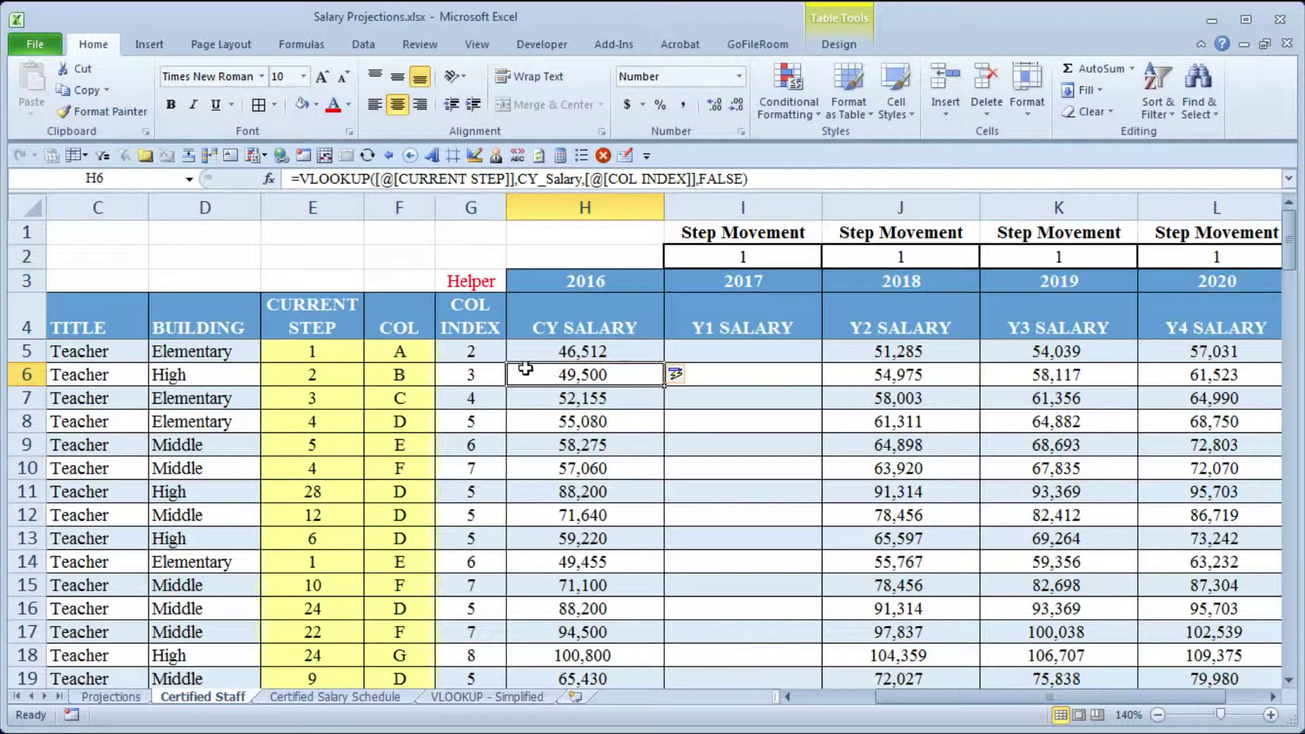
# - Review the COL INDEX values in G5:G18 and the column index argument in the first row's CY SALARY formula
pyautogui.moveTo(480, 350); pyautogui.dragTo(471, 652)
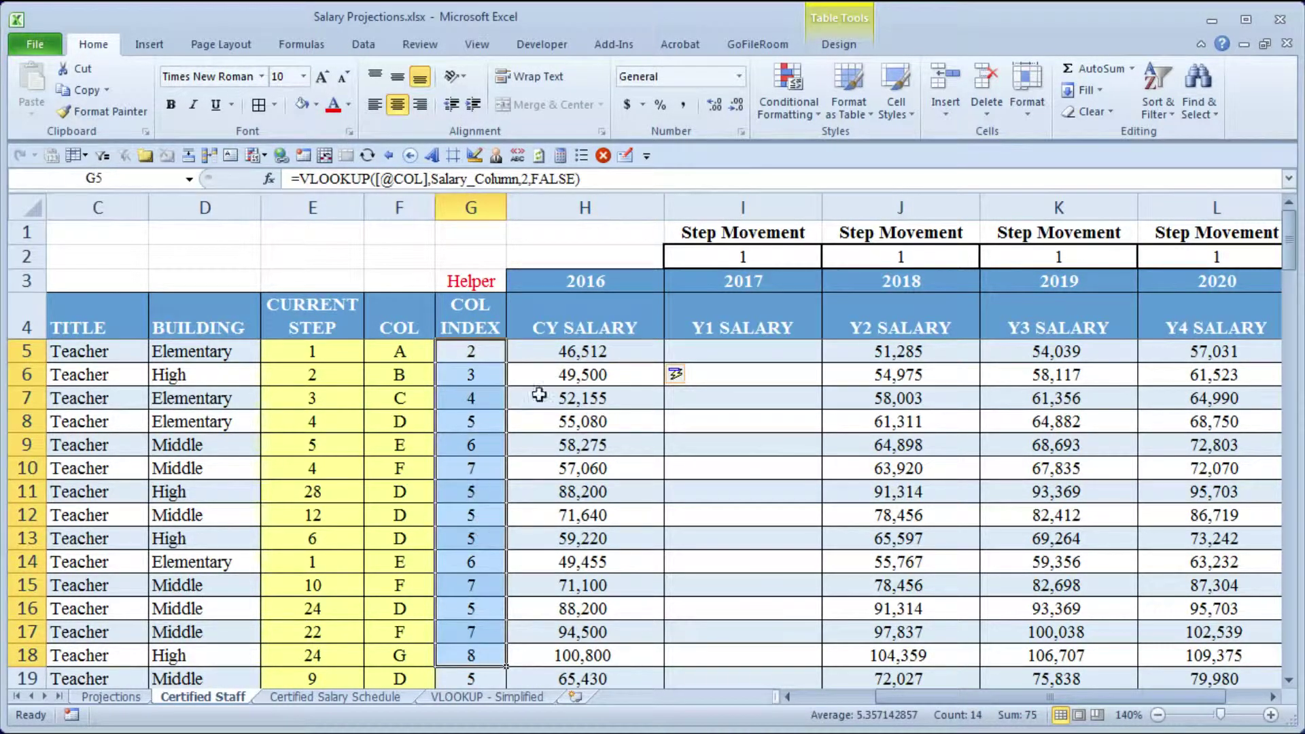
pyautogui.doubleClick(583, 351)
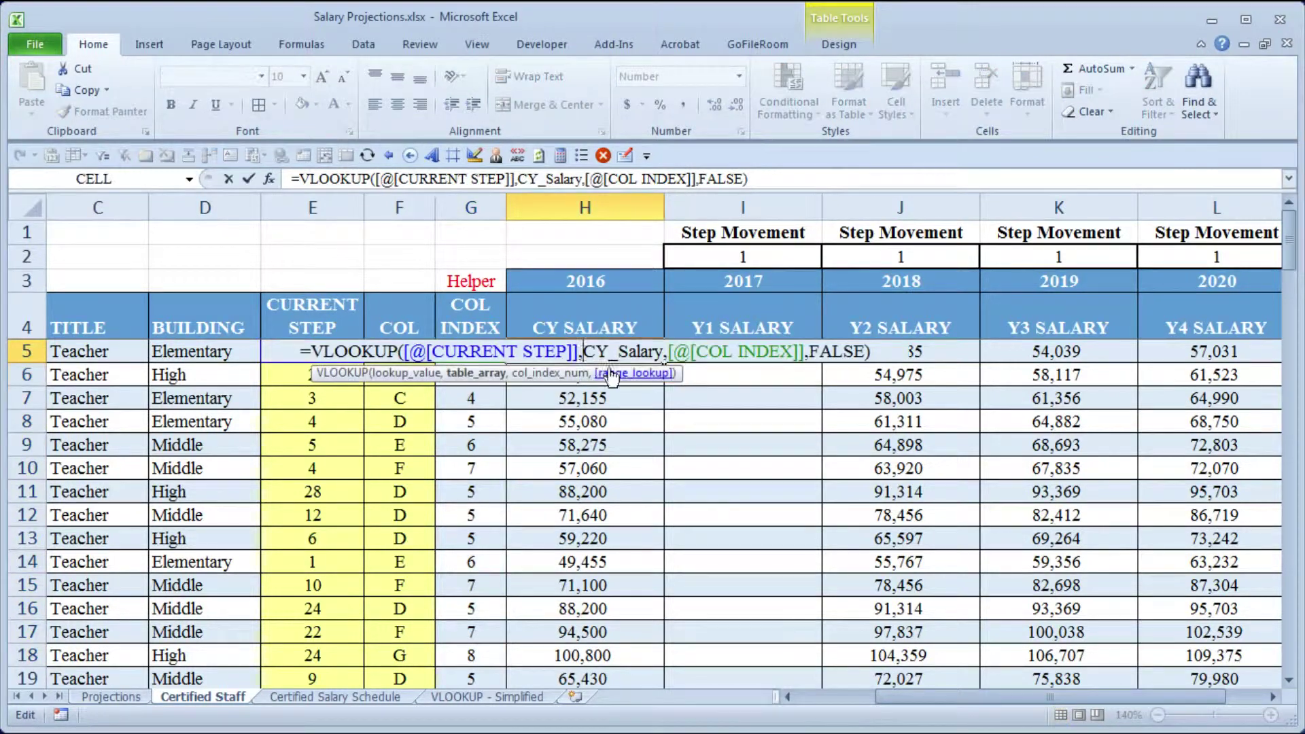
pyautogui.click(563, 383)
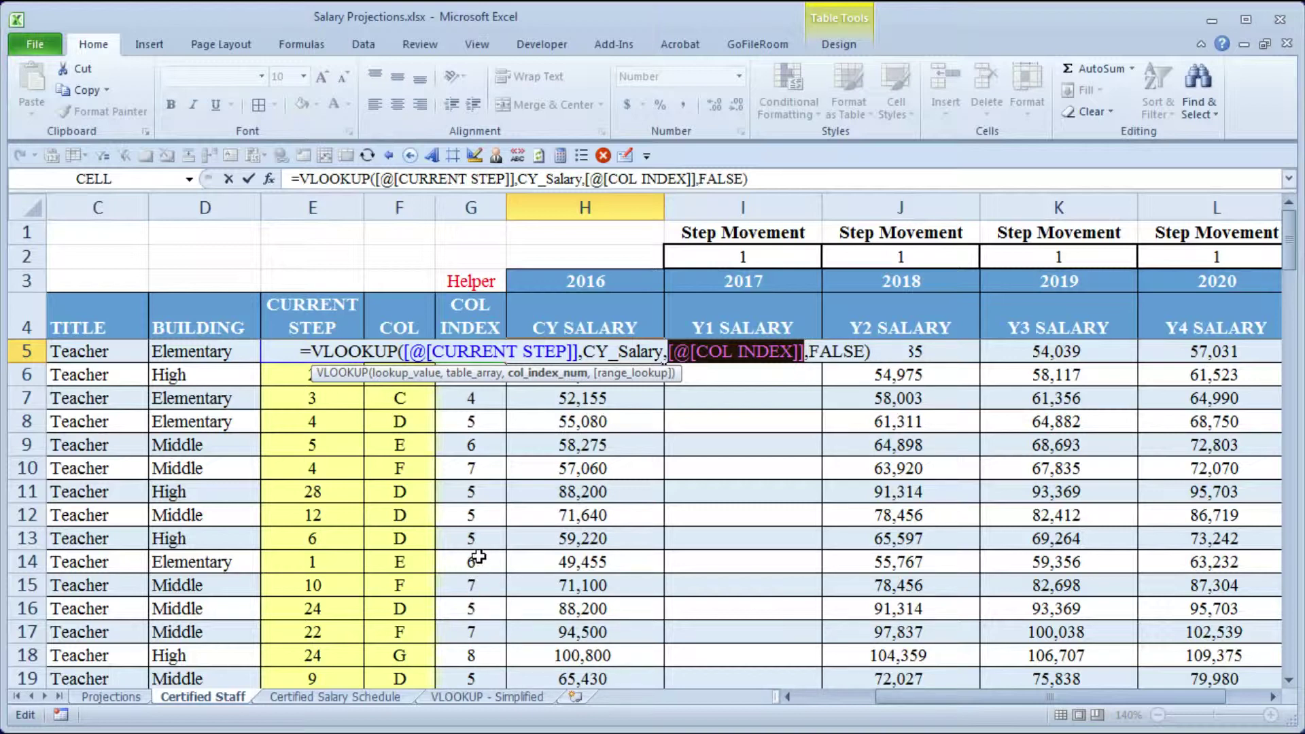
pyautogui.hotkey('ctrl', 'Return')
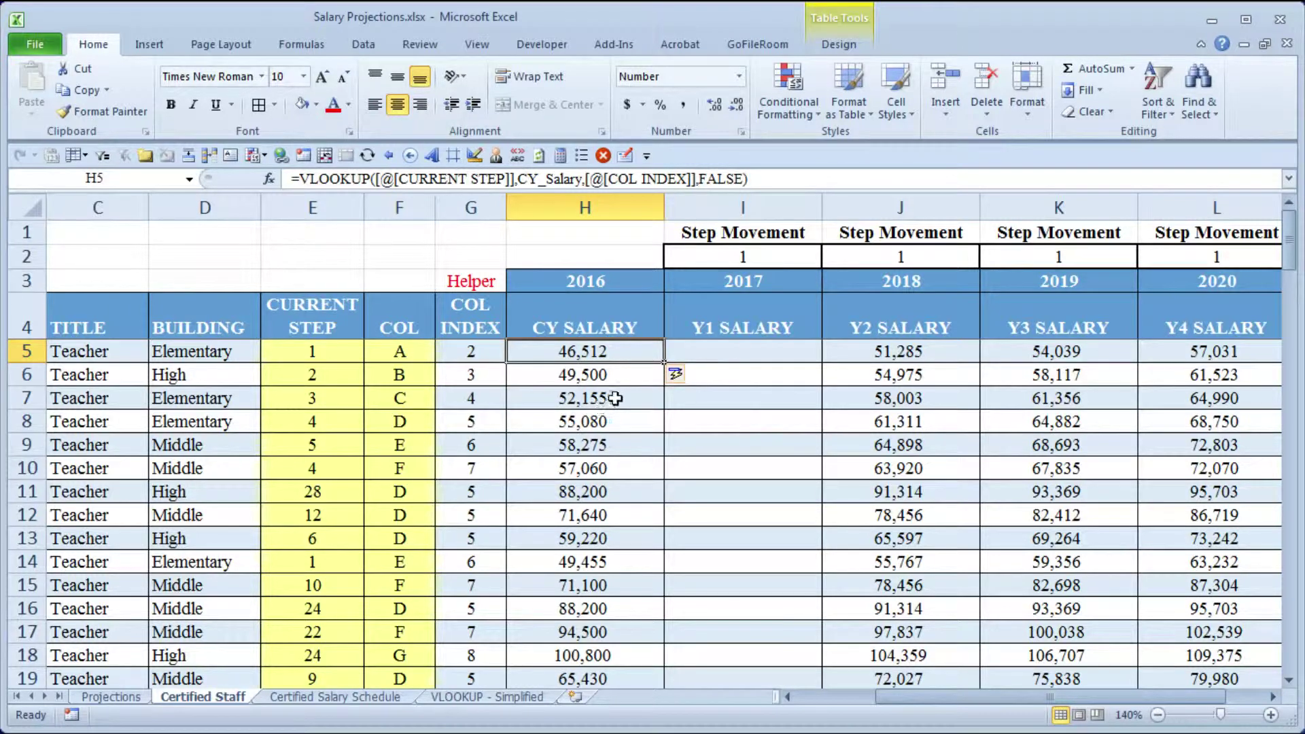
# - Copy the CY SALARY formula from H5 into the Y1 SALARY column at I5 and compare the filled columns
pyautogui.click(726, 352)
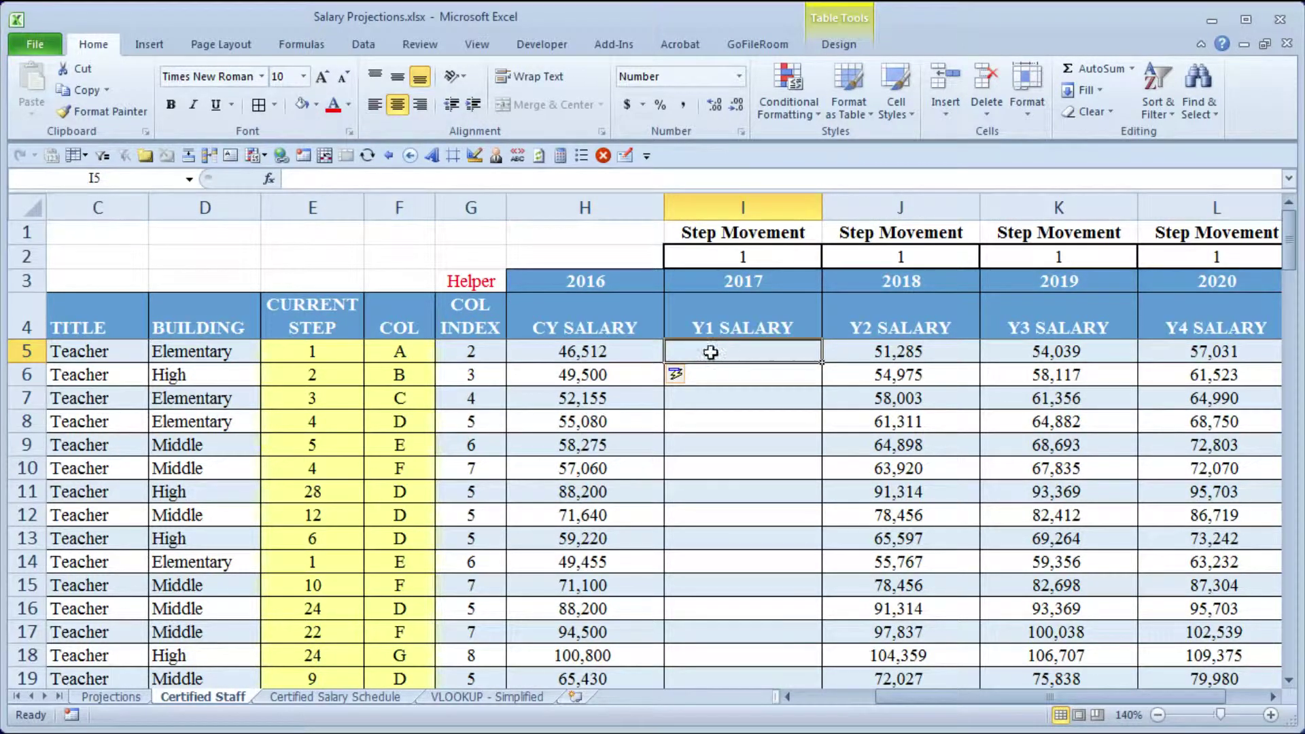
pyautogui.click(609, 354)
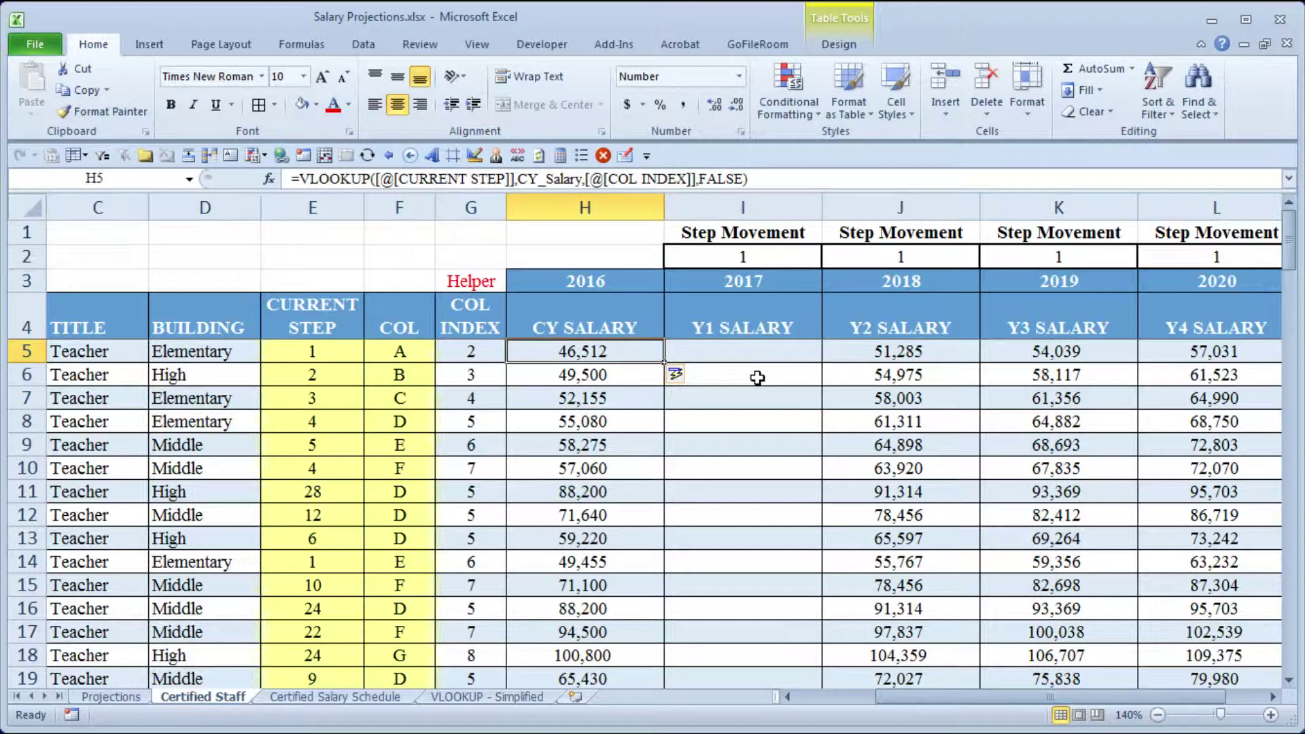
pyautogui.hotkey('ctrl', 'c')
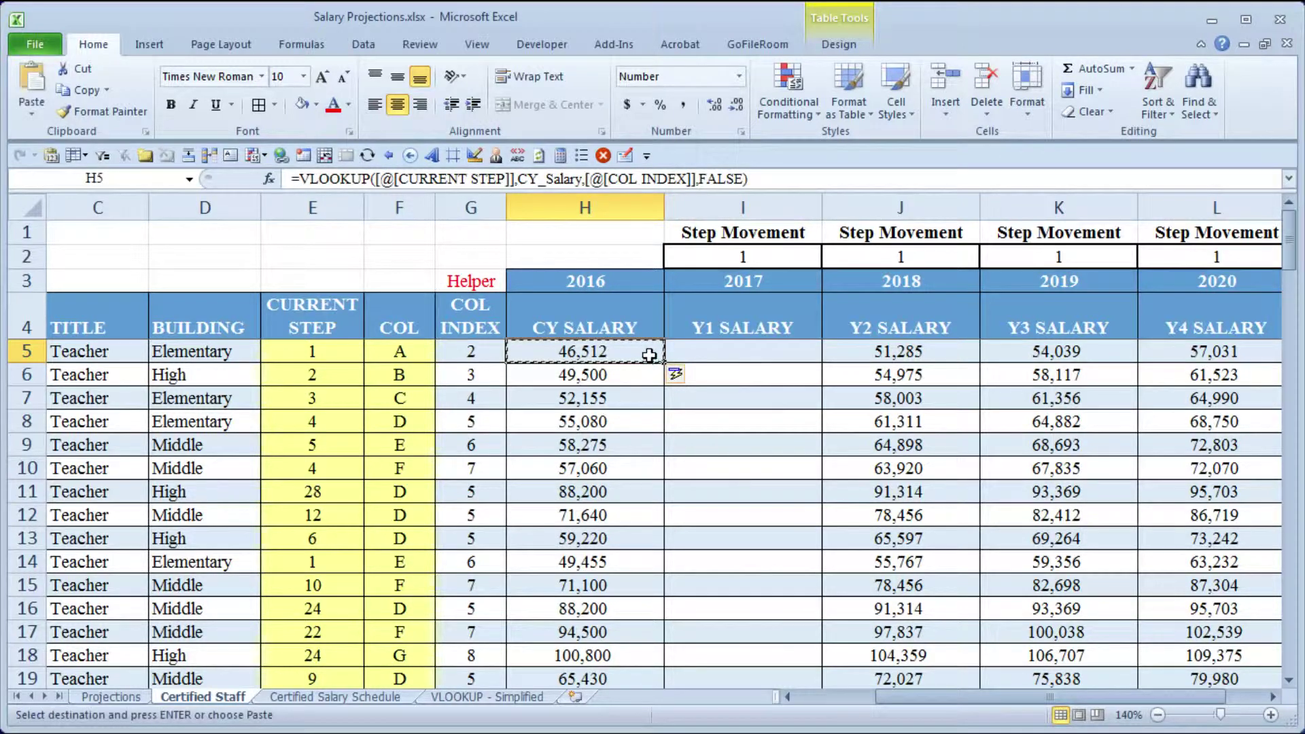
pyautogui.click(731, 353)
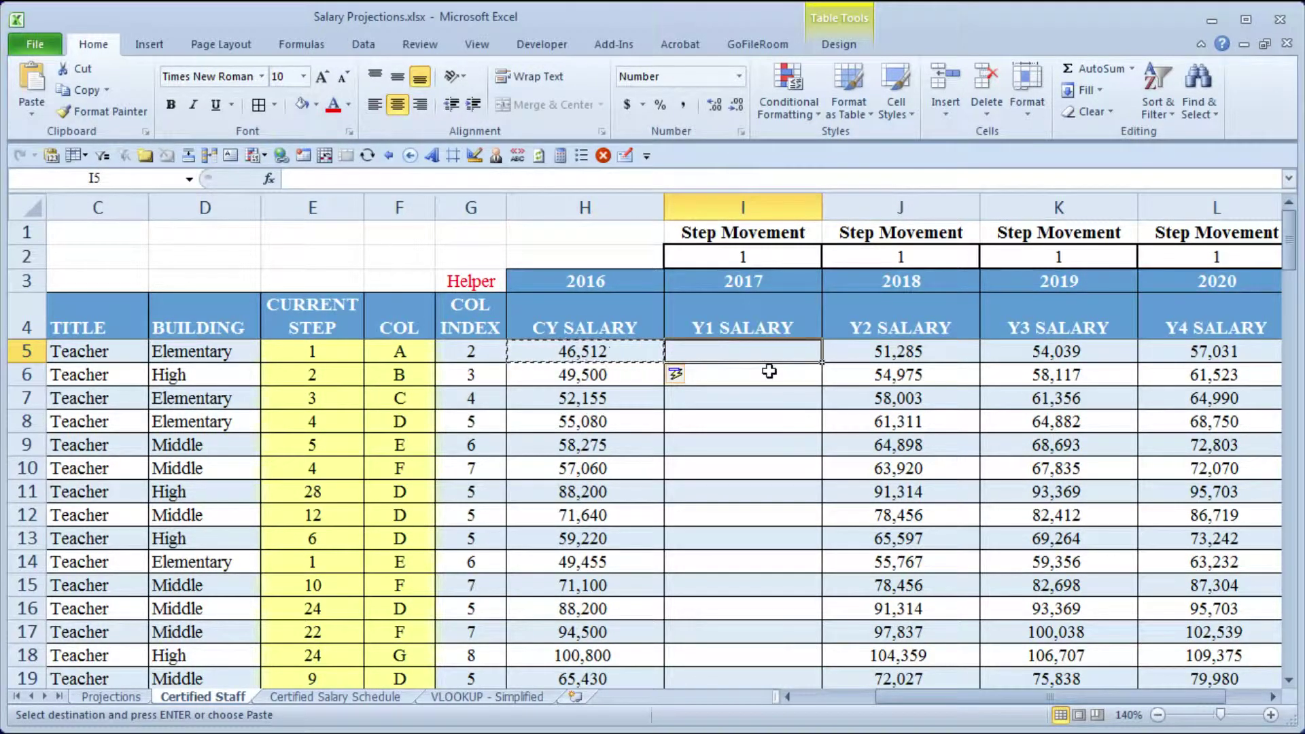
pyautogui.hotkey('ctrl', 'v')
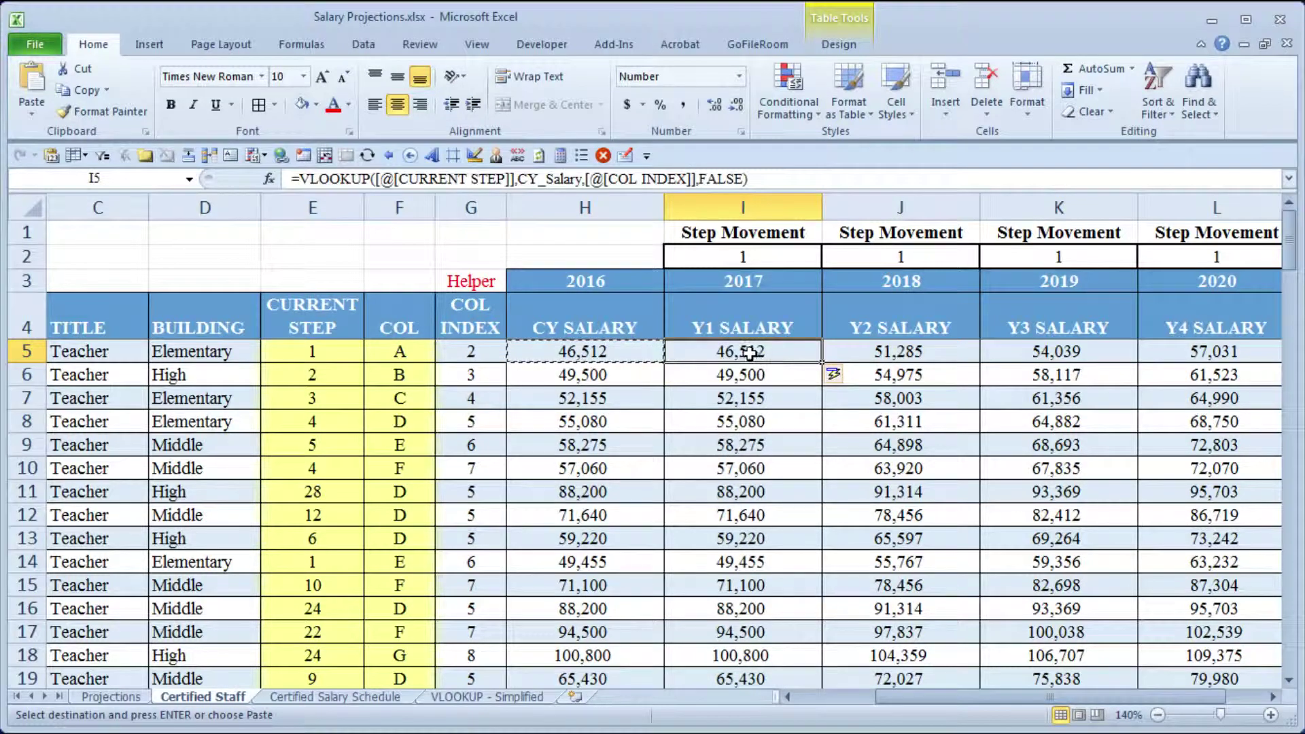
pyautogui.moveTo(754, 350); pyautogui.dragTo(787, 605)
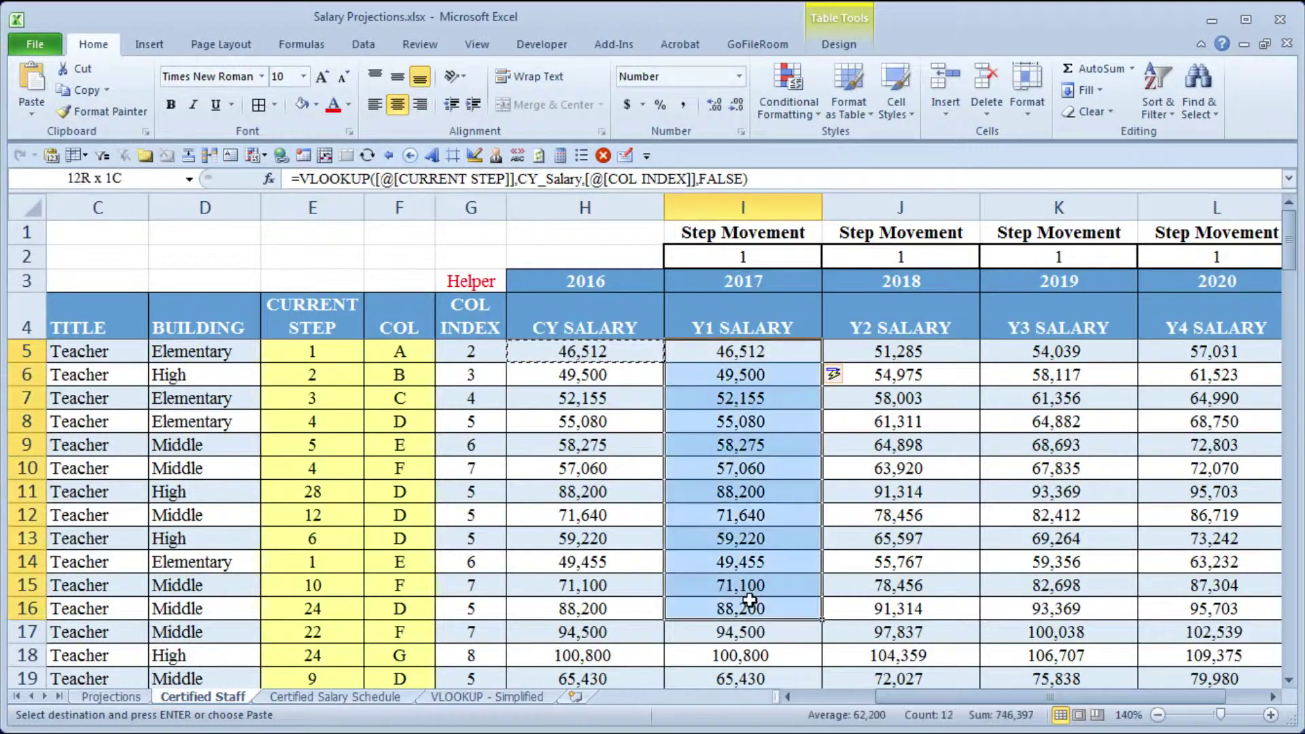
pyautogui.click(590, 471)
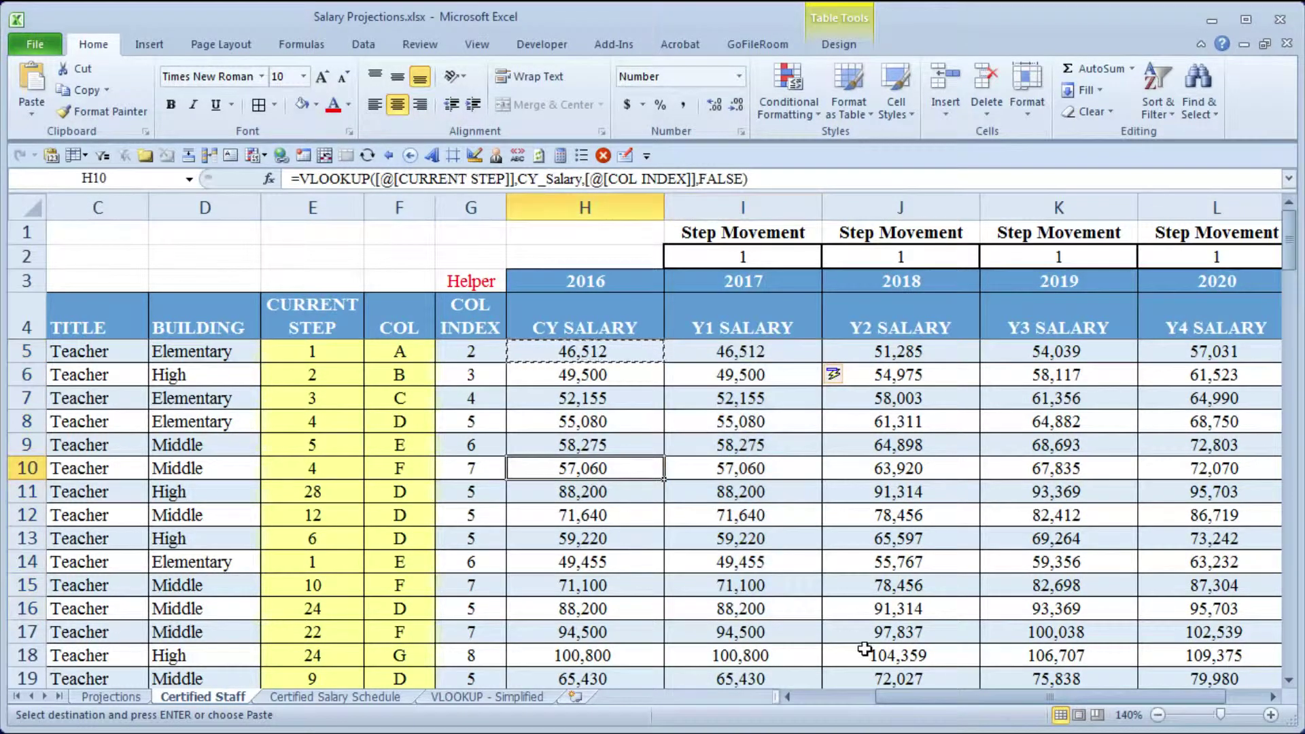
# - Review each VLOOKUP argument of the Y1 SALARY formula in I5, from lookup value through range lookup
pyautogui.click(750, 352)
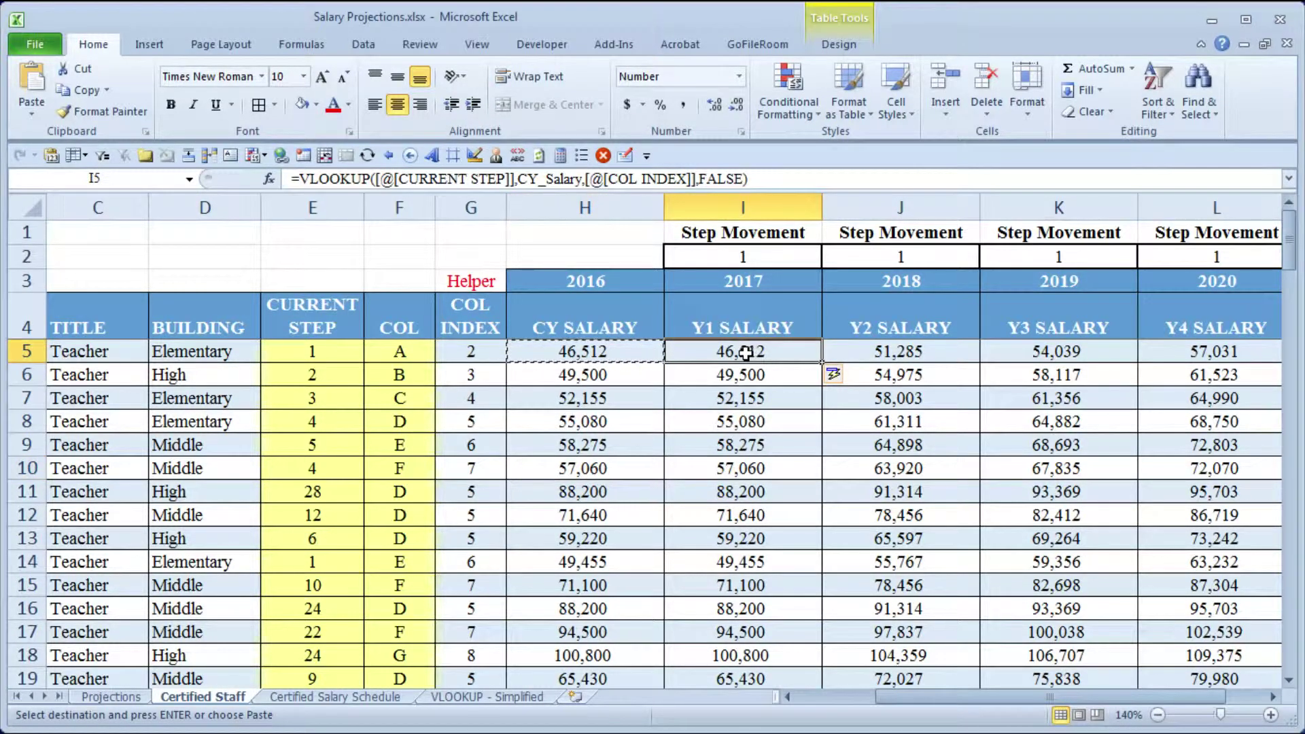
pyautogui.doubleClick(787, 351)
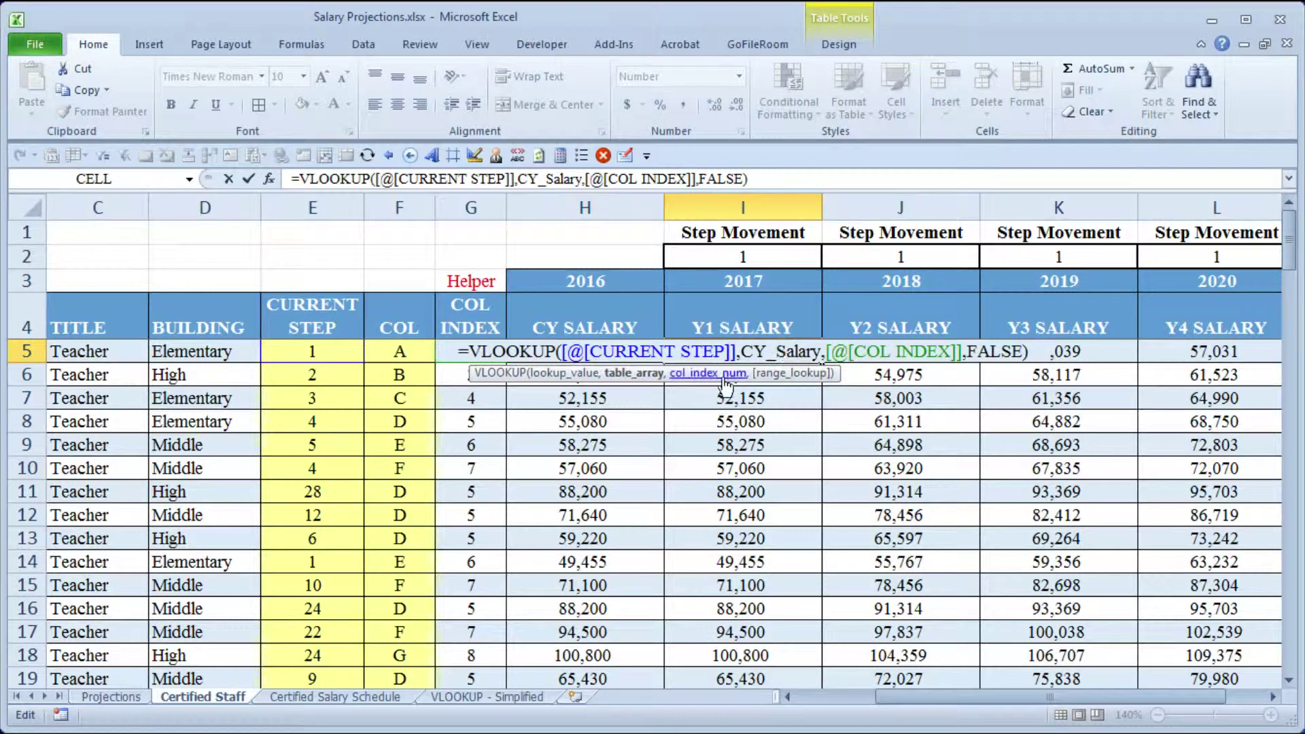
pyautogui.click(564, 374)
pyautogui.click(633, 374)
pyautogui.click(691, 381)
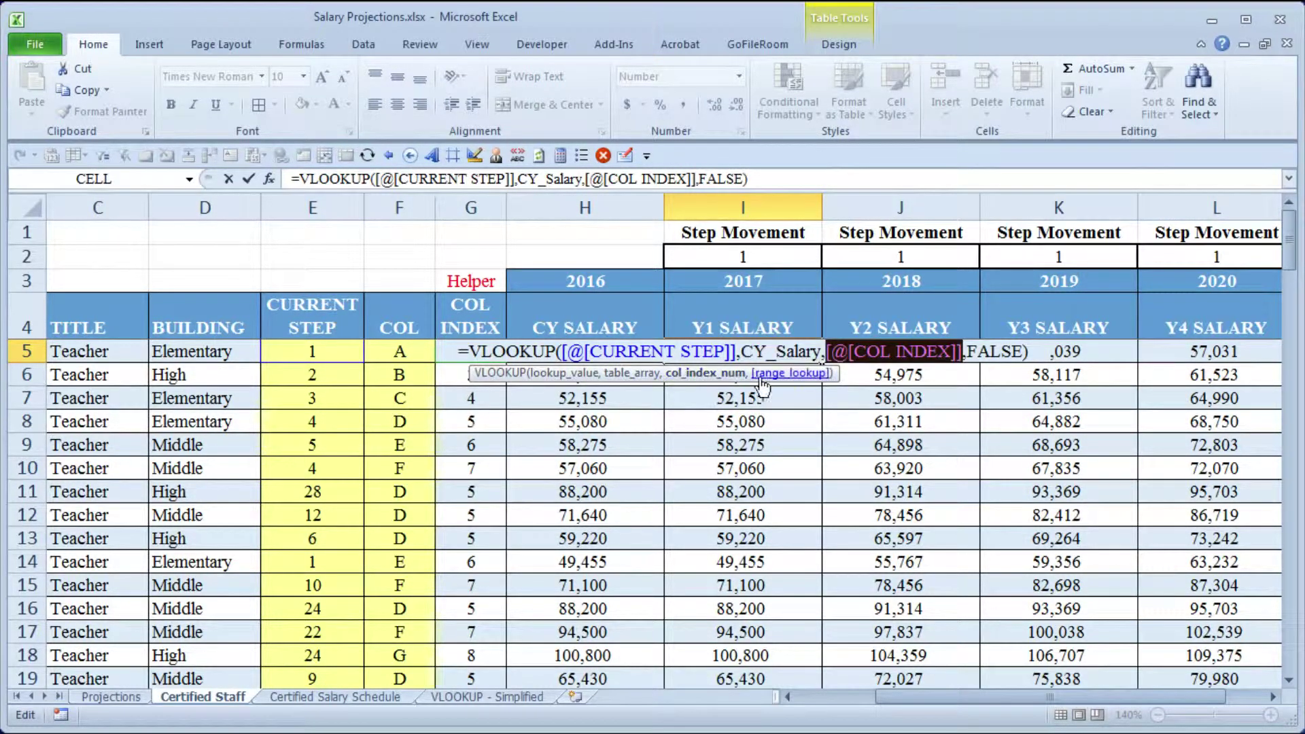
pyautogui.click(792, 373)
pyautogui.click(565, 373)
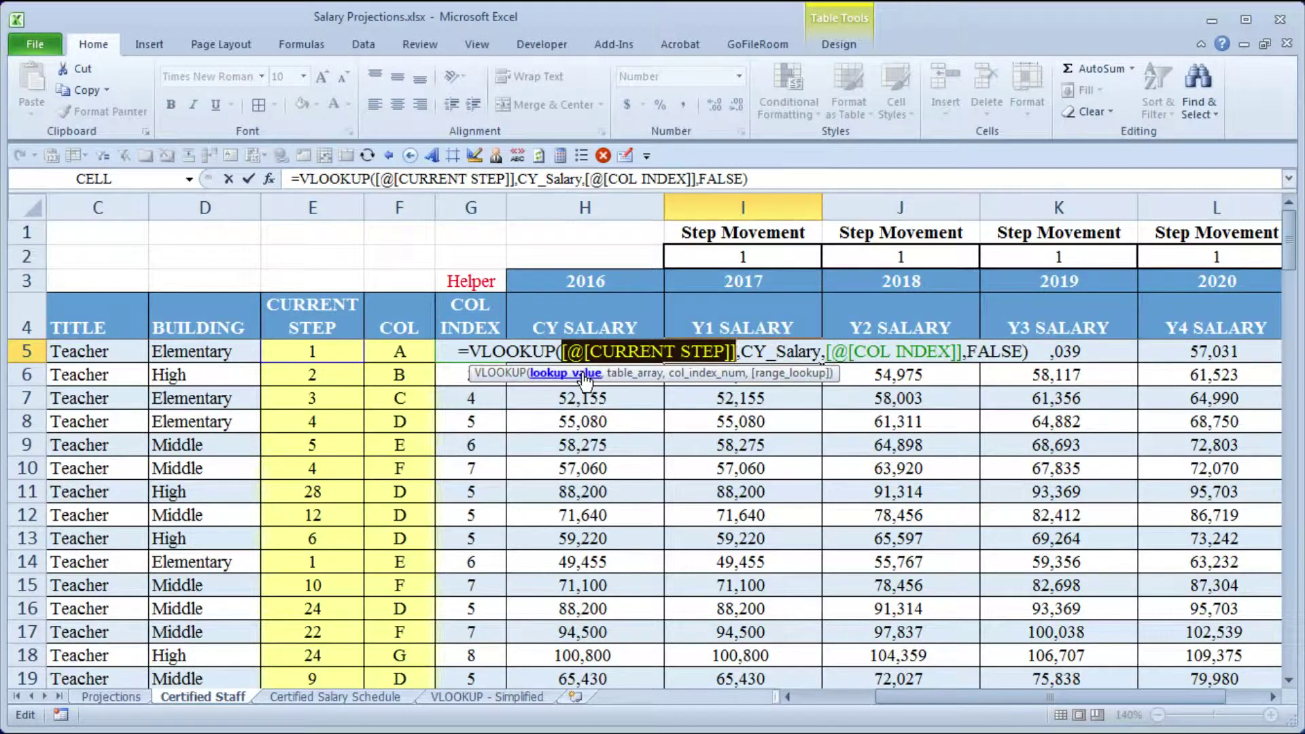
pyautogui.click(637, 378)
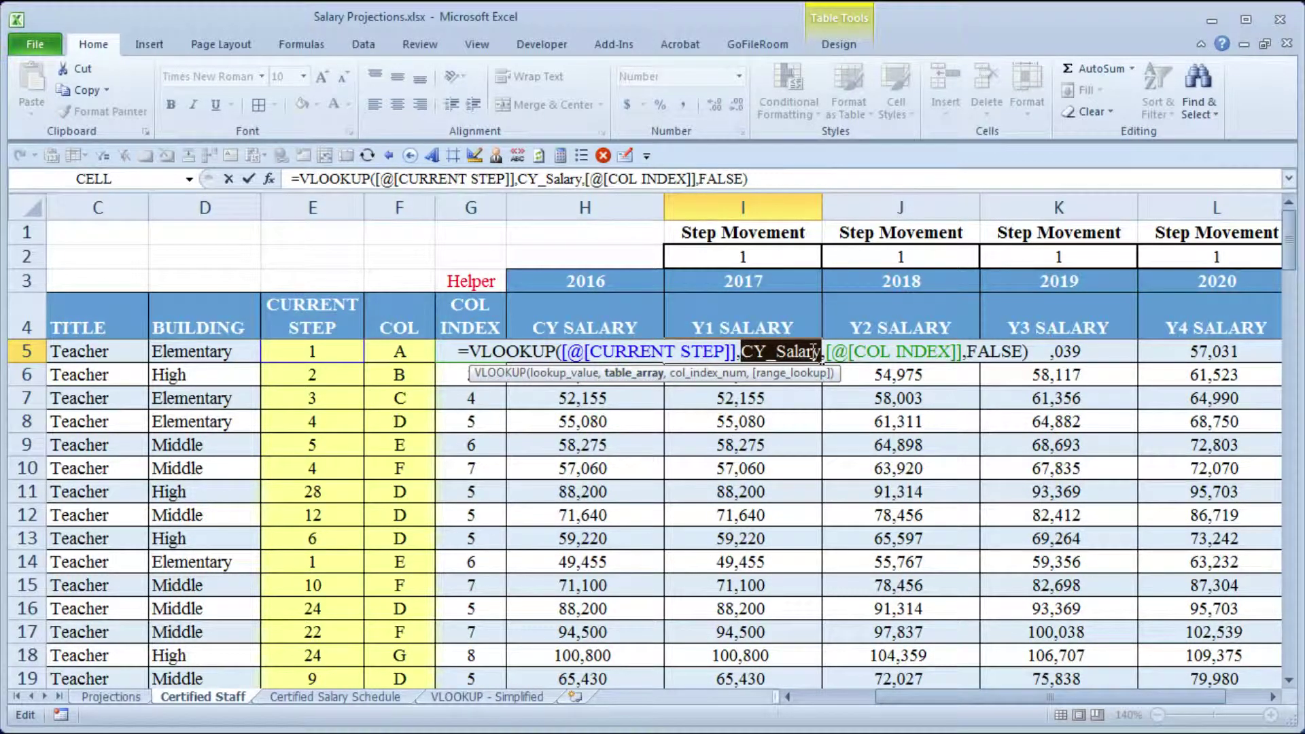
pyautogui.click(617, 556)
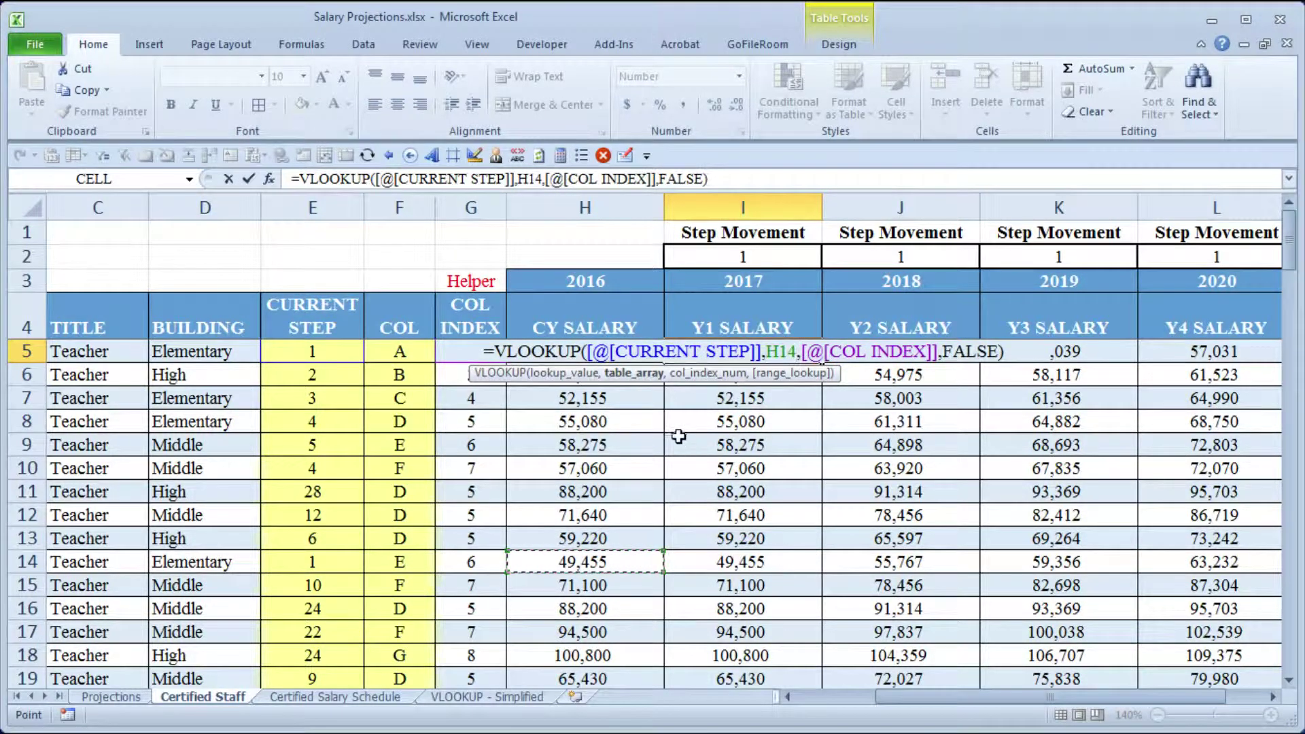
pyautogui.doubleClick(782, 352)
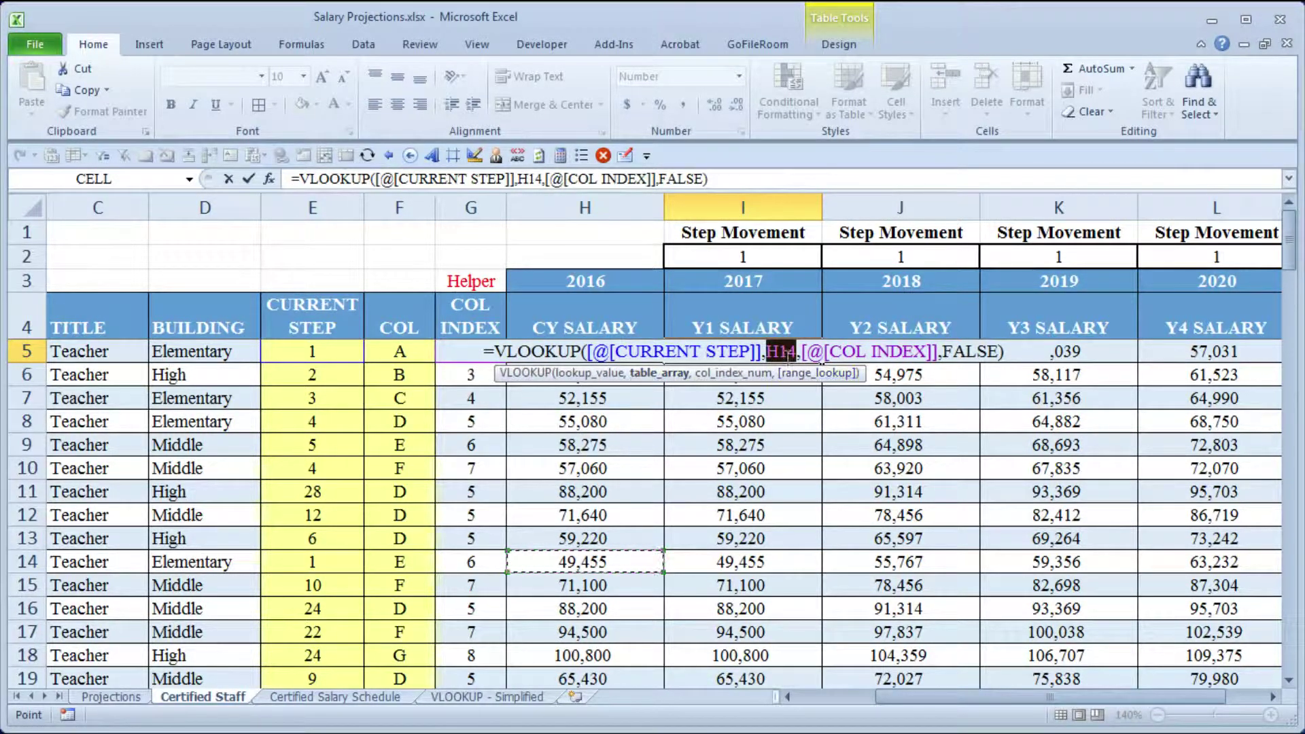
pyautogui.click(758, 520)
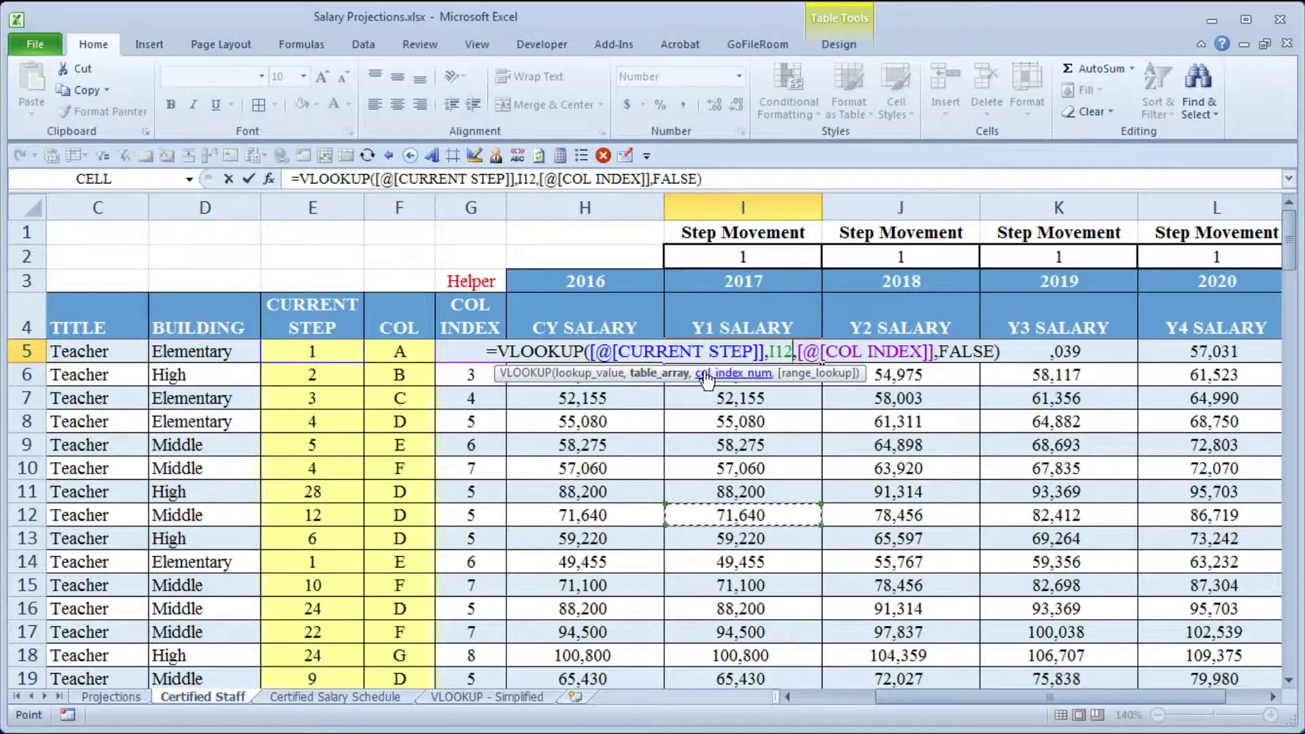
# - Replace the I5 formula's table array with the entire Y1_Salary table on Certified Salary Schedule, Step through column G, and enter it
pyautogui.click(658, 373)
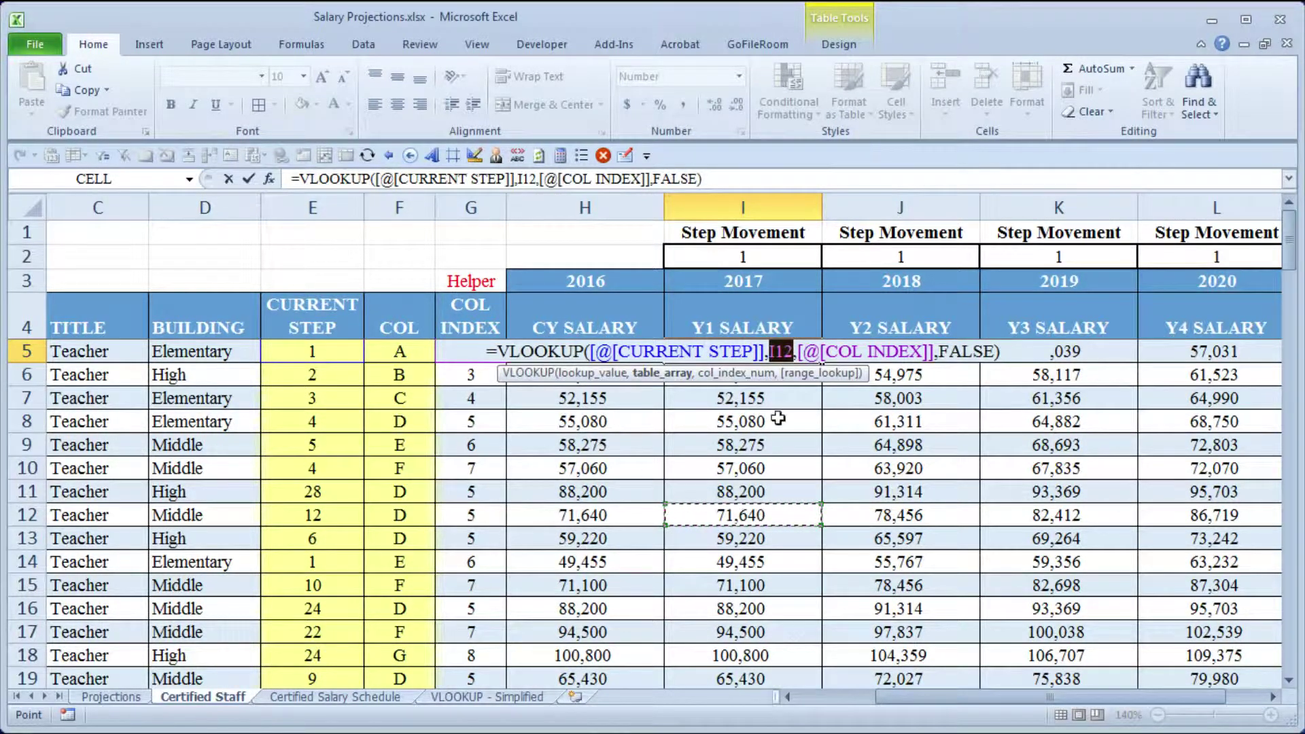
pyautogui.click(348, 698)
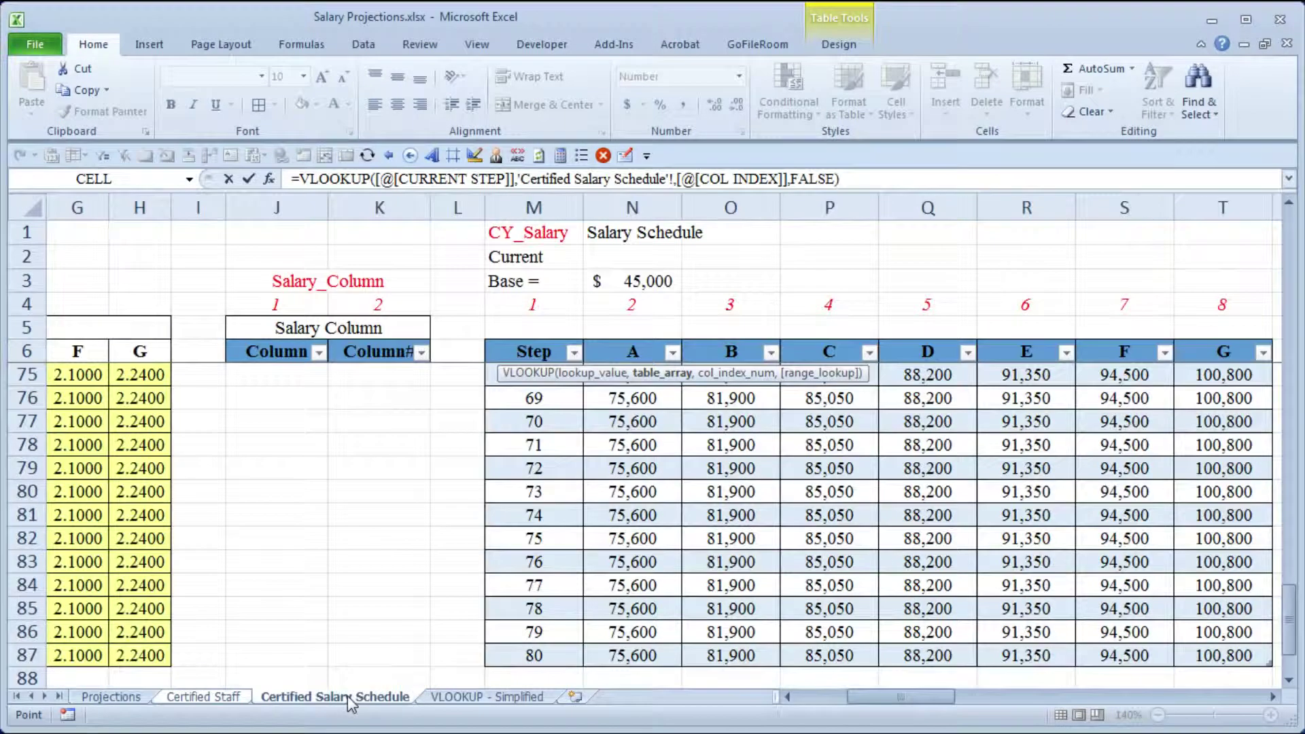
pyautogui.click(1078, 324)
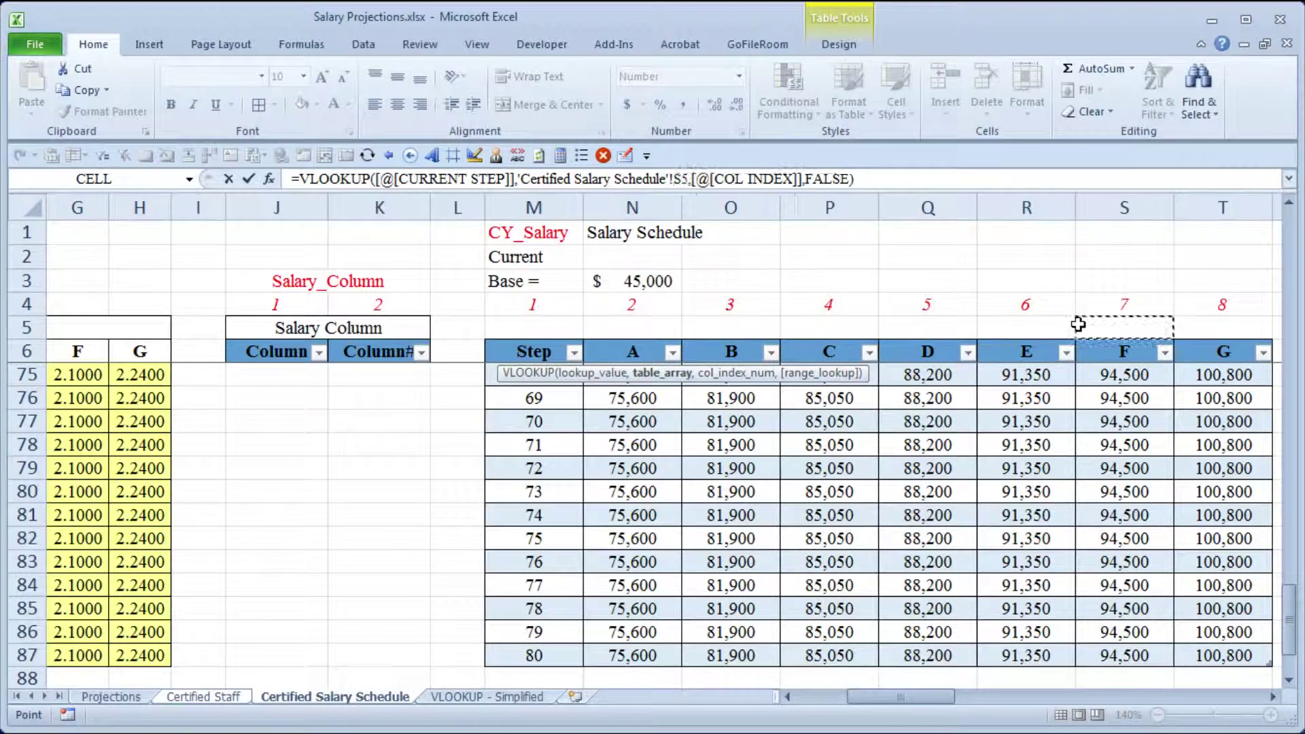
pyautogui.press('Right')
pyautogui.press('Right')
pyautogui.press('Right')
pyautogui.press('Right')
pyautogui.press('Right')
pyautogui.press('Right')
pyautogui.press('Right')
pyautogui.press('Right')
pyautogui.press('Right')
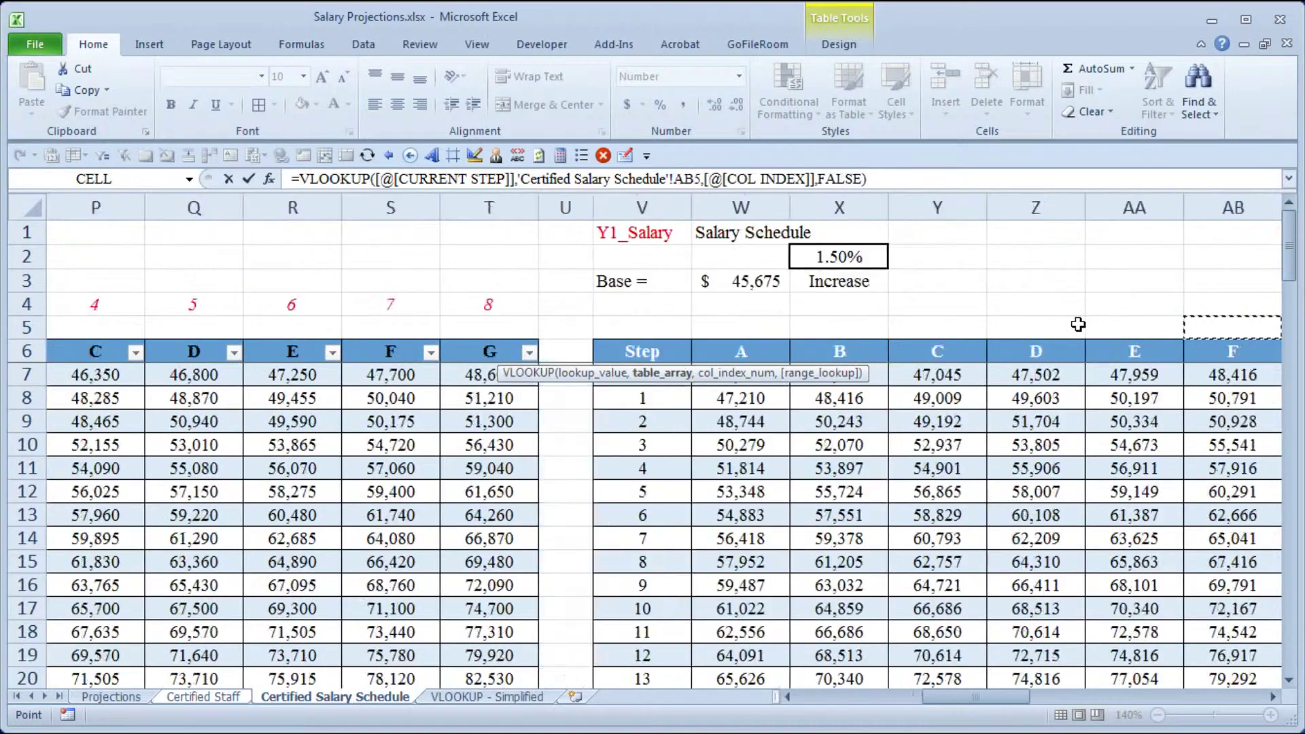
pyautogui.press('Right')
pyautogui.press('Right')
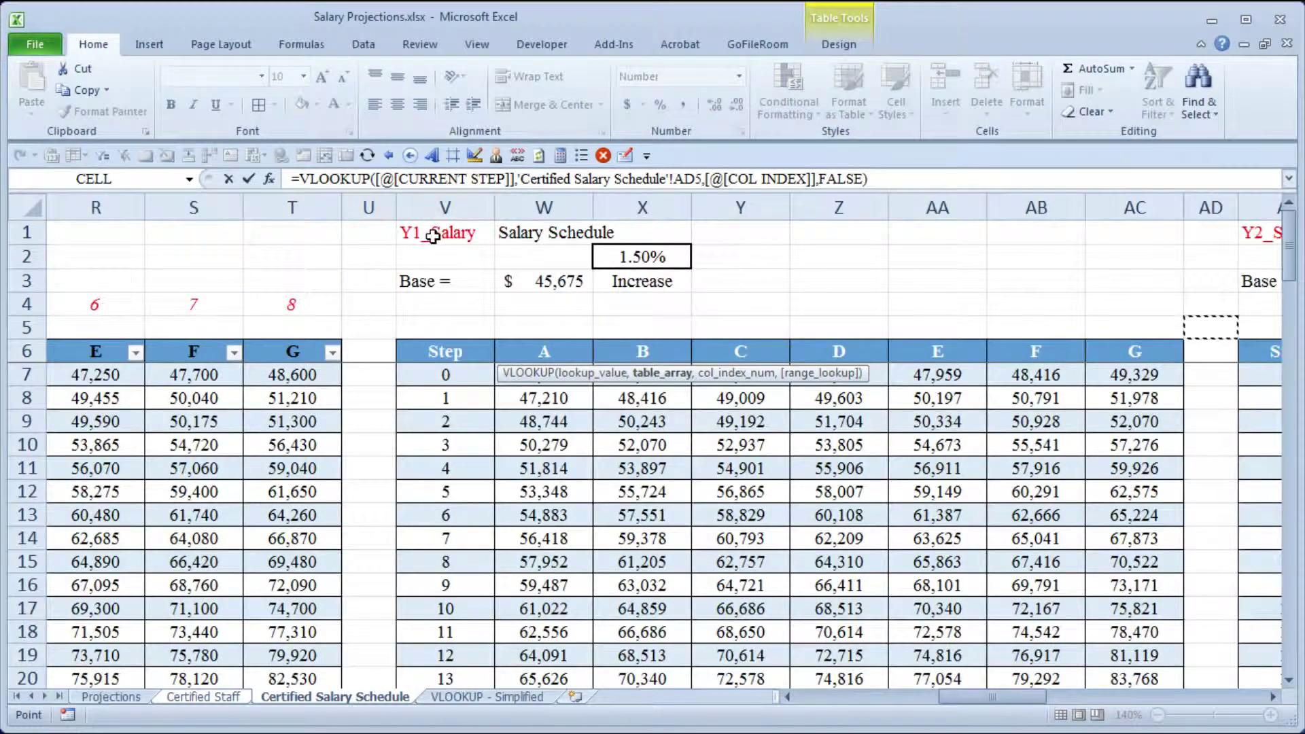
pyautogui.click(445, 376)
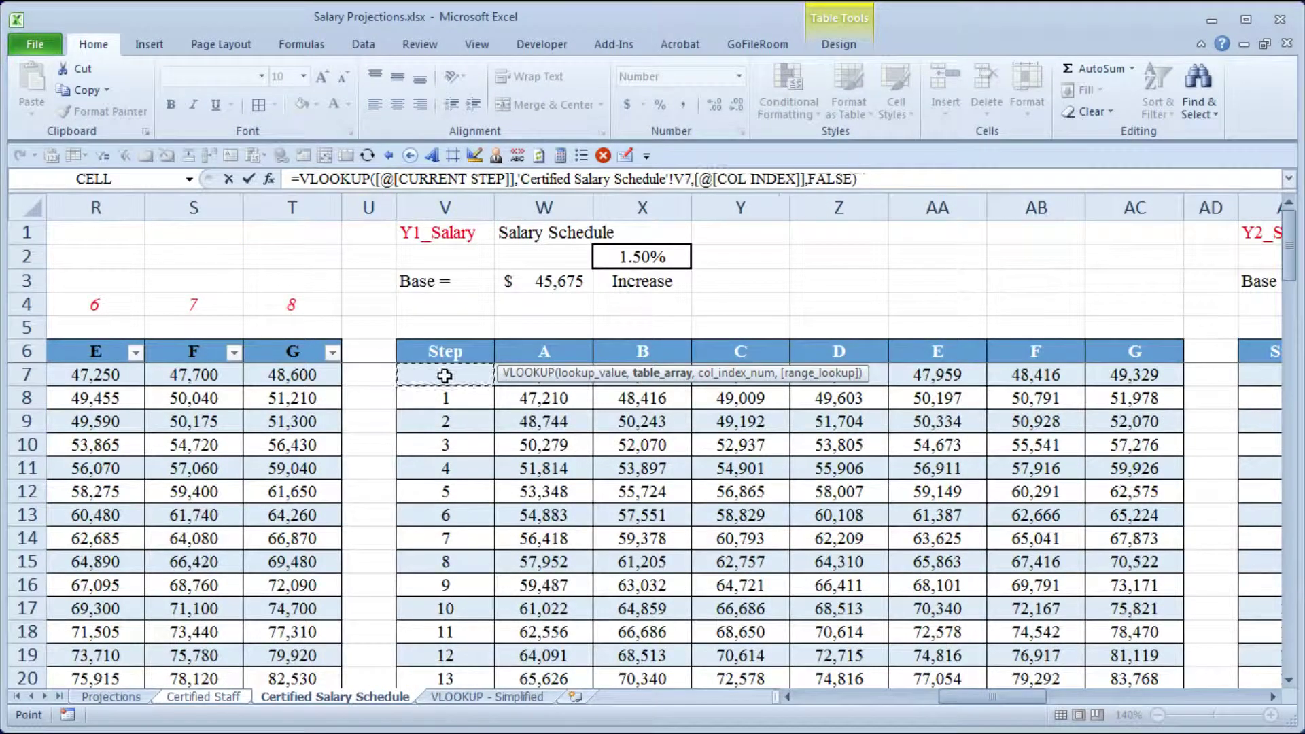
pyautogui.moveTo(444, 376); pyautogui.dragTo(1108, 573)
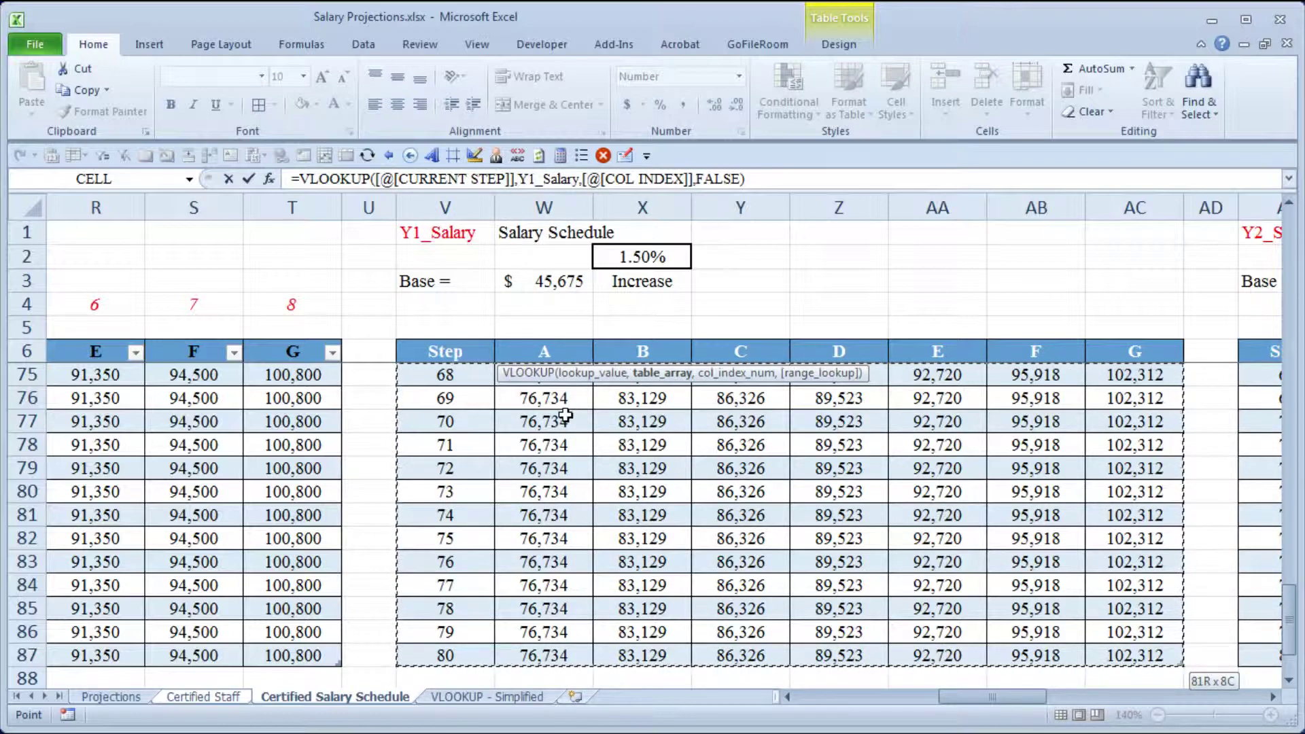
pyautogui.press('Return')
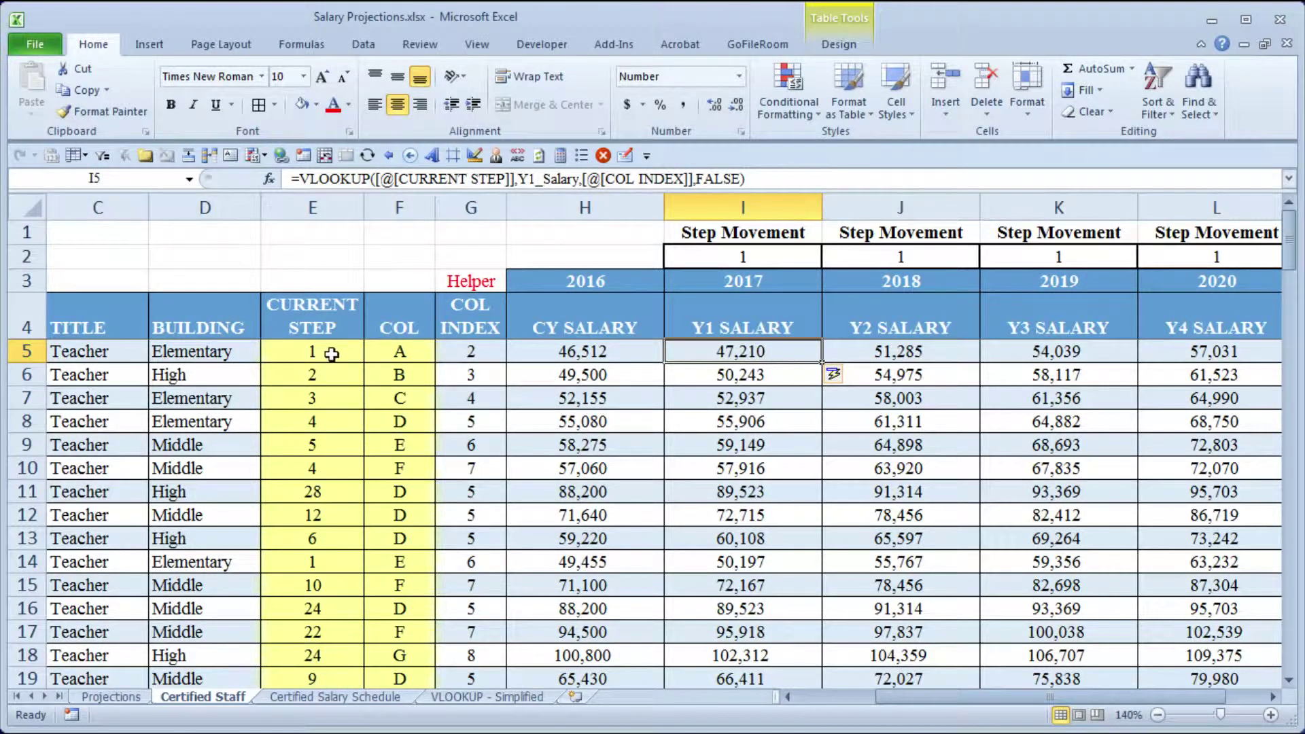
# - Check the first employee's Y1 SALARY against that step and column in the Y1_Salary schedule, then examine column A's next step
pyautogui.click(302, 351)
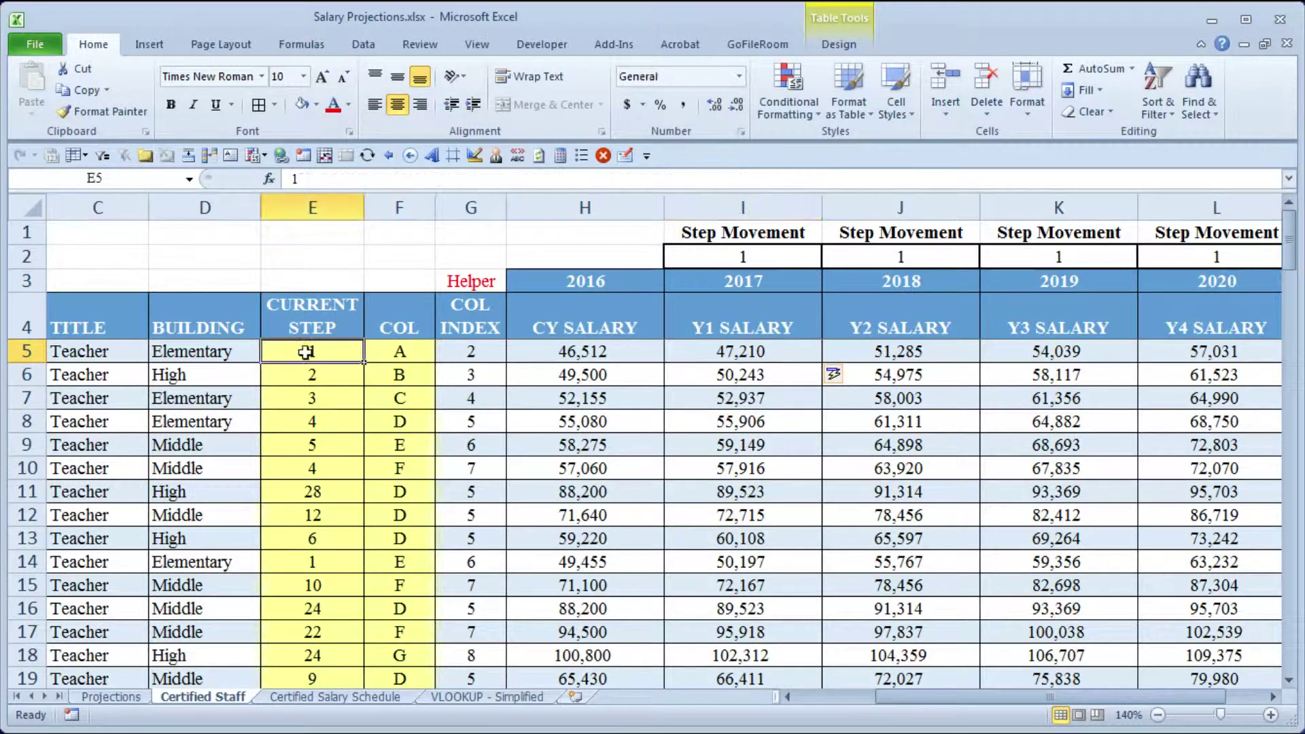
pyautogui.click(416, 354)
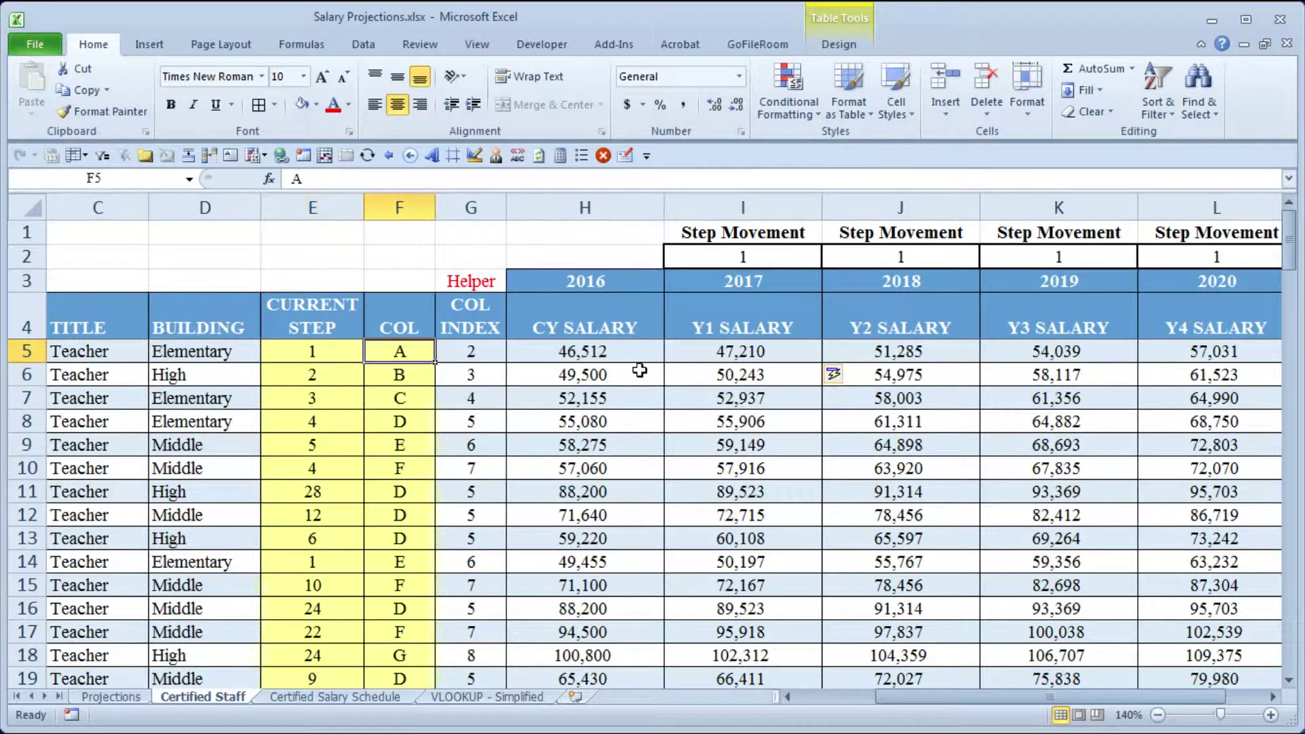
pyautogui.click(722, 354)
pyautogui.click(338, 698)
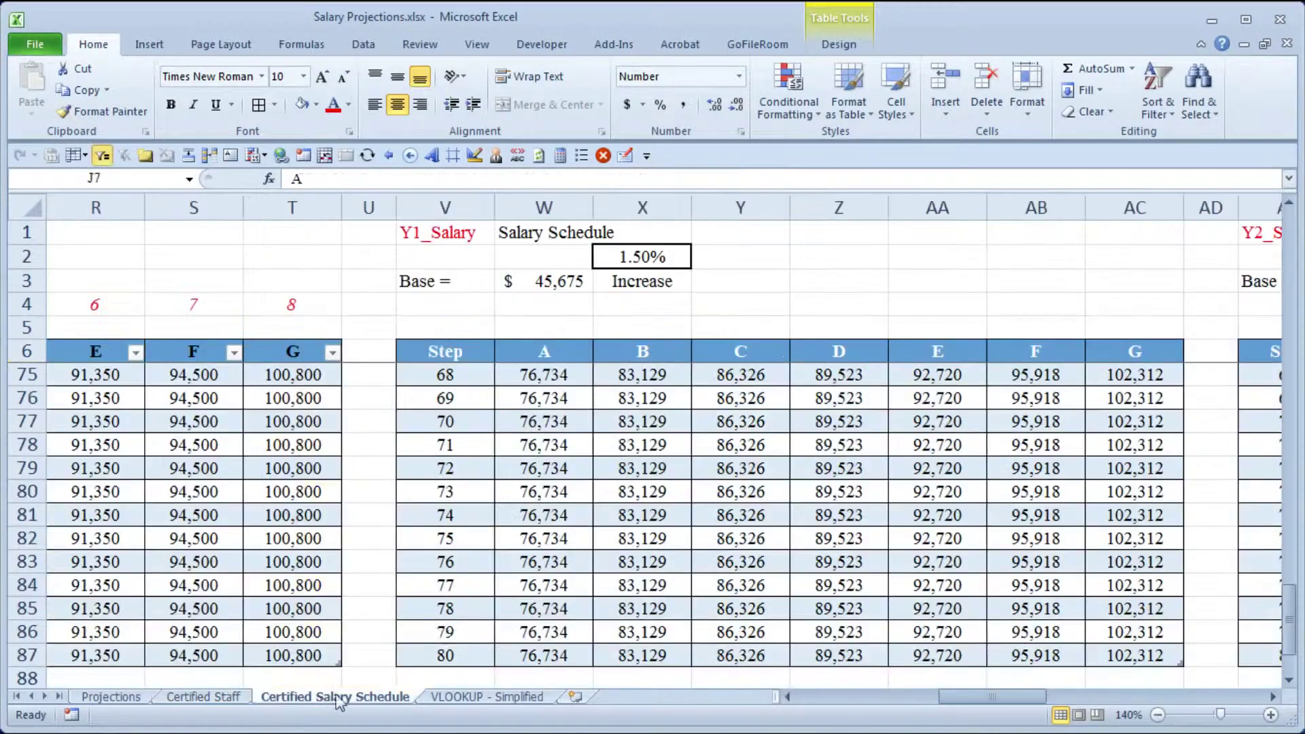
pyautogui.click(647, 350)
pyautogui.press('Down')
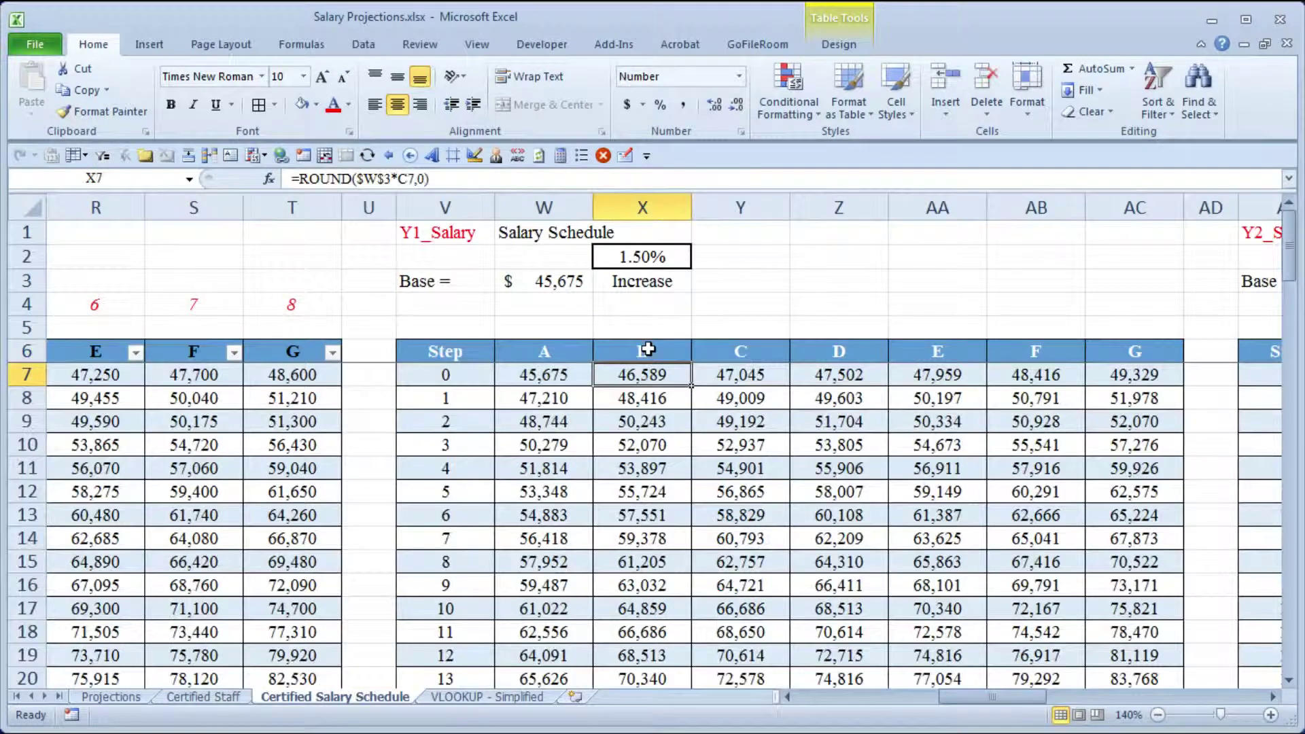
pyautogui.click(463, 400)
pyautogui.click(574, 400)
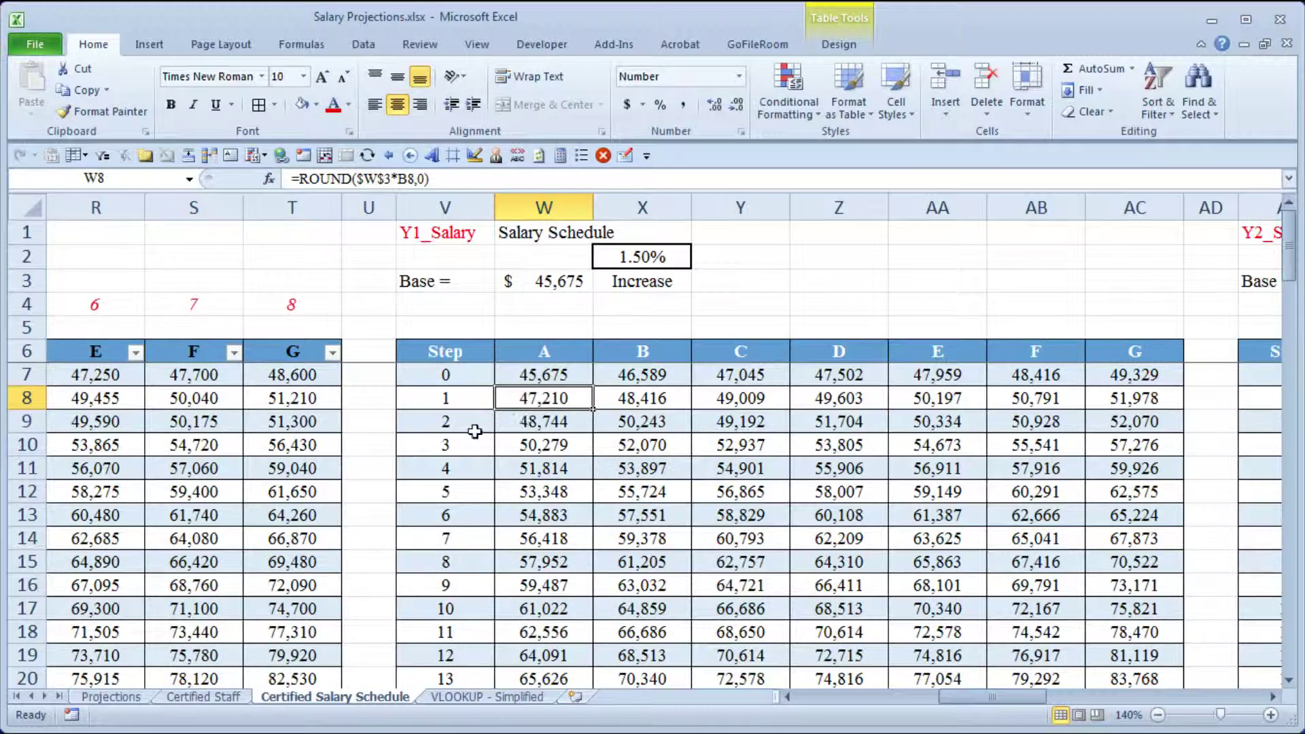
pyautogui.click(524, 424)
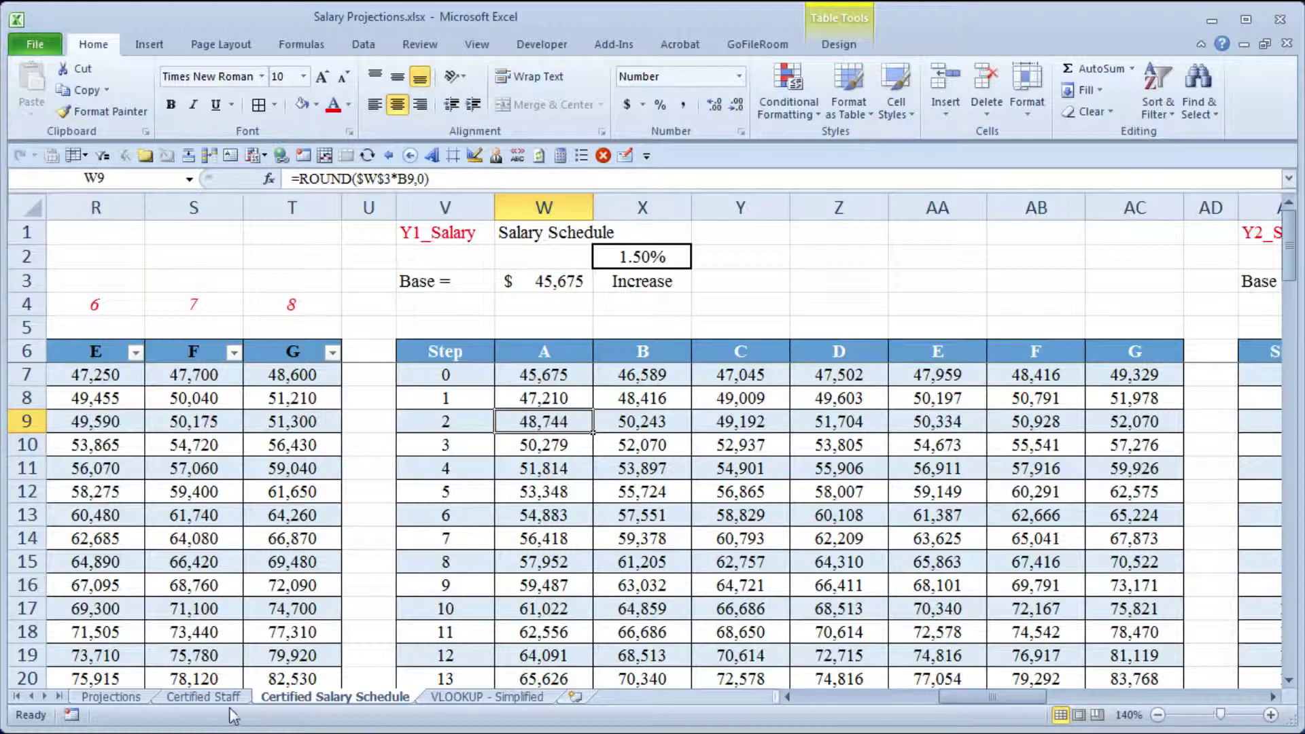
# - On Certified Staff, add the 2017 Step Movement cell as absolute reference $I$2 to the lookup value of the Y1 SALARY formula in I5
pyautogui.click(202, 697)
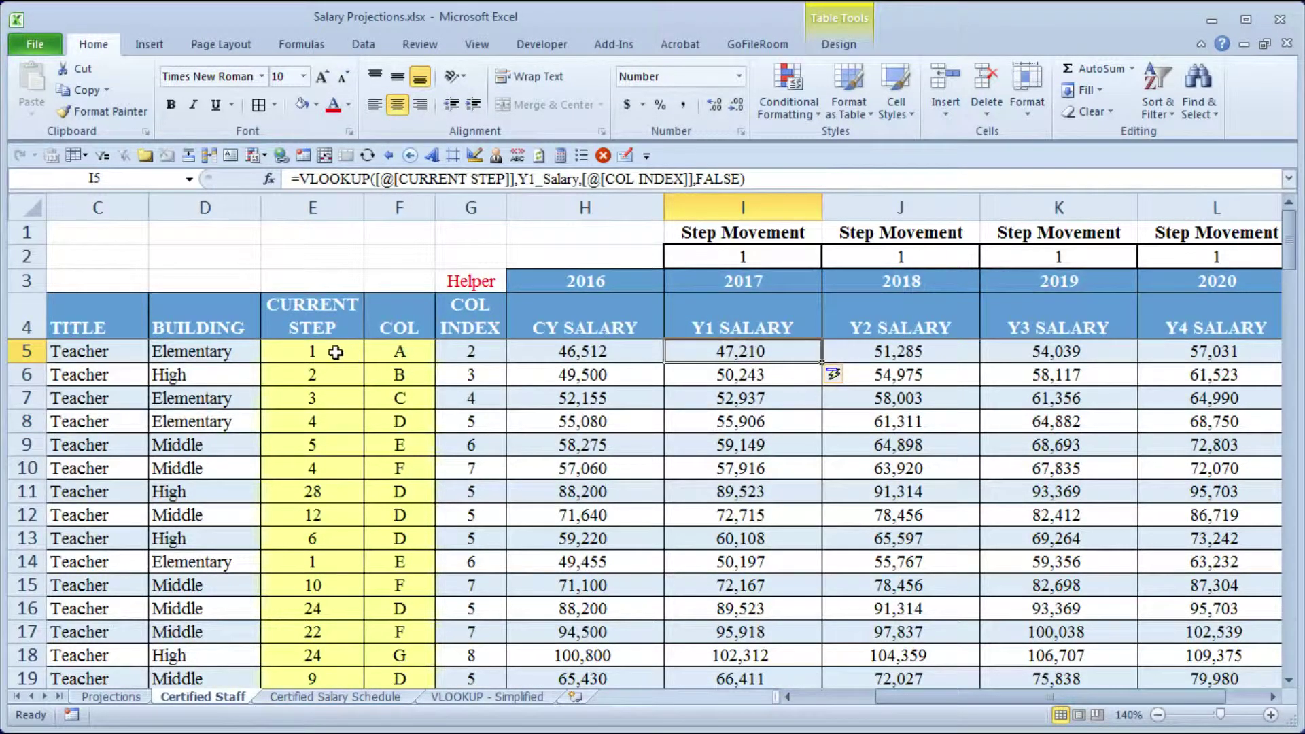
pyautogui.doubleClick(729, 351)
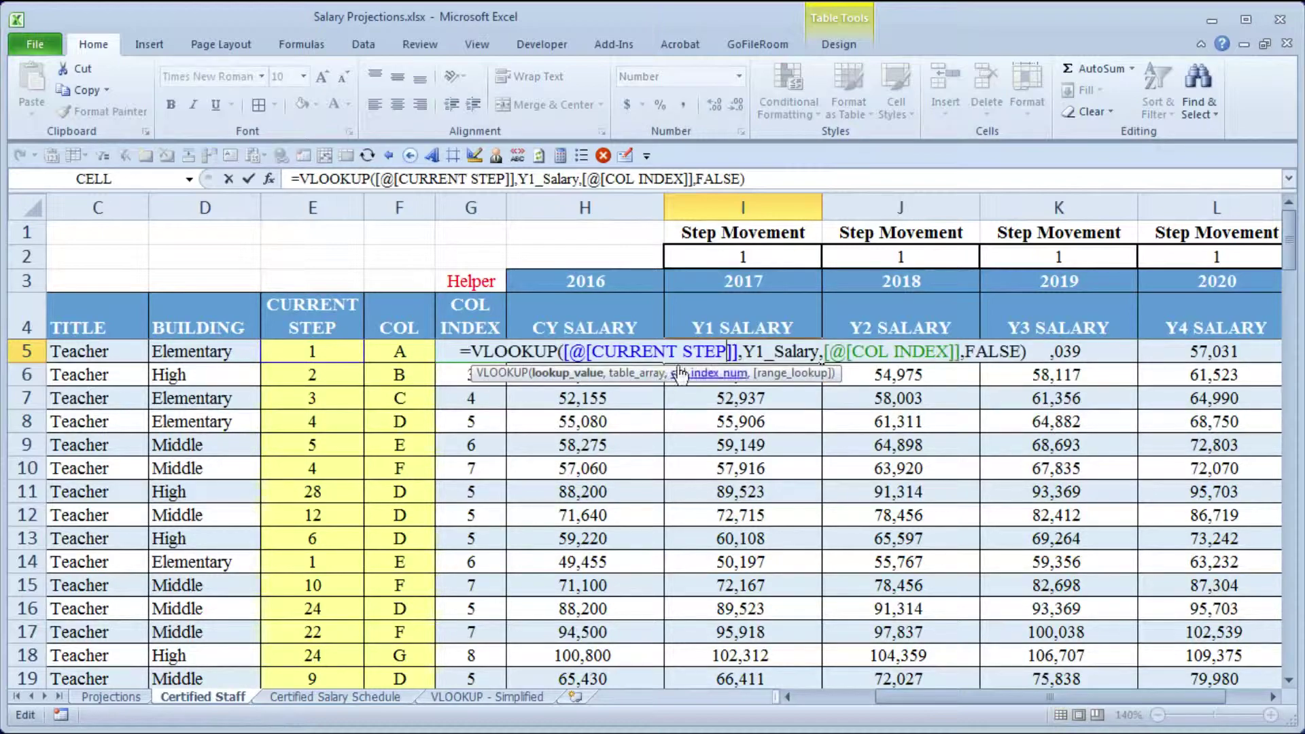
pyautogui.click(563, 373)
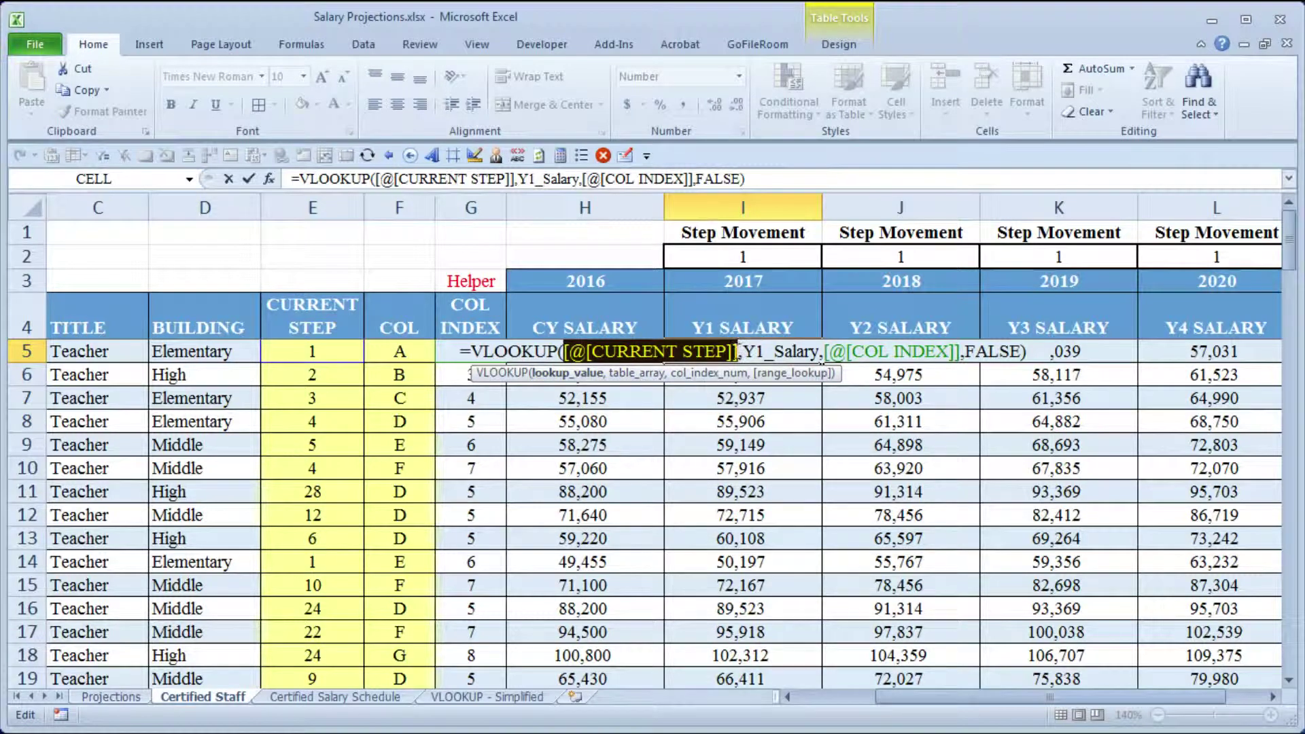
pyautogui.click(739, 353)
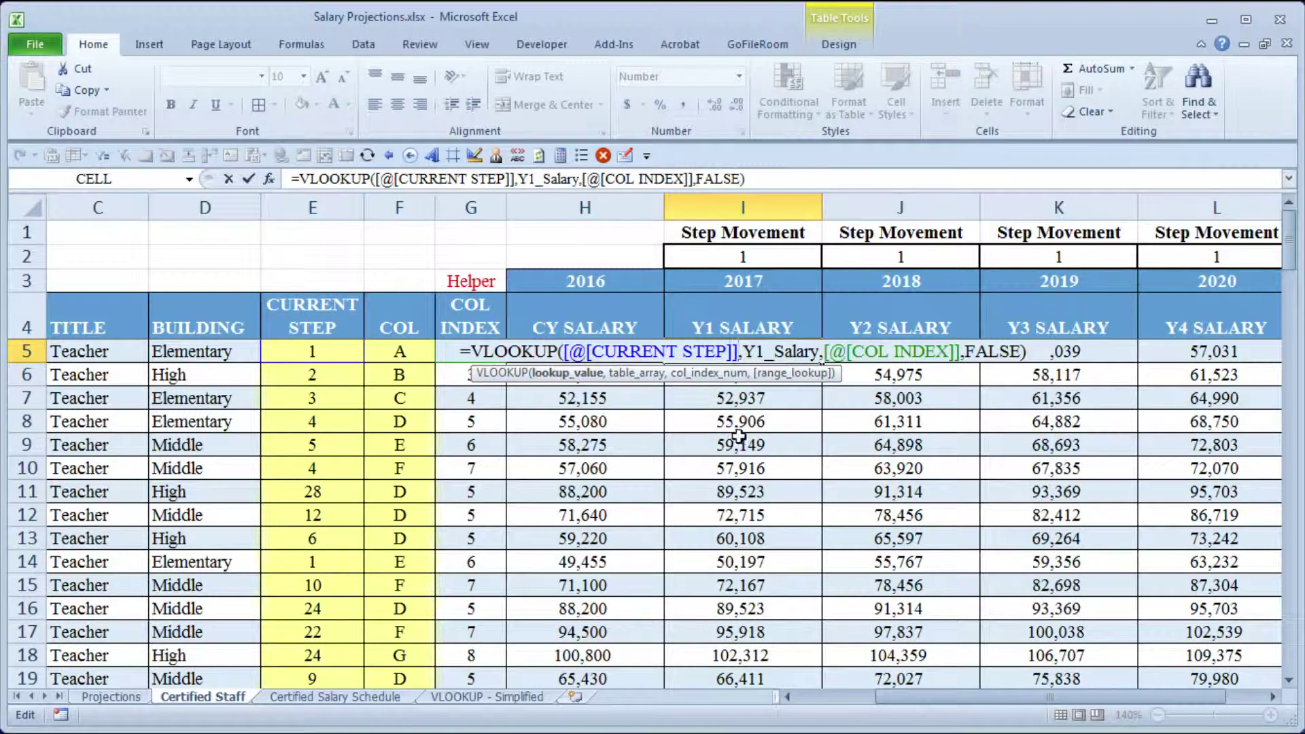
pyautogui.write('+')
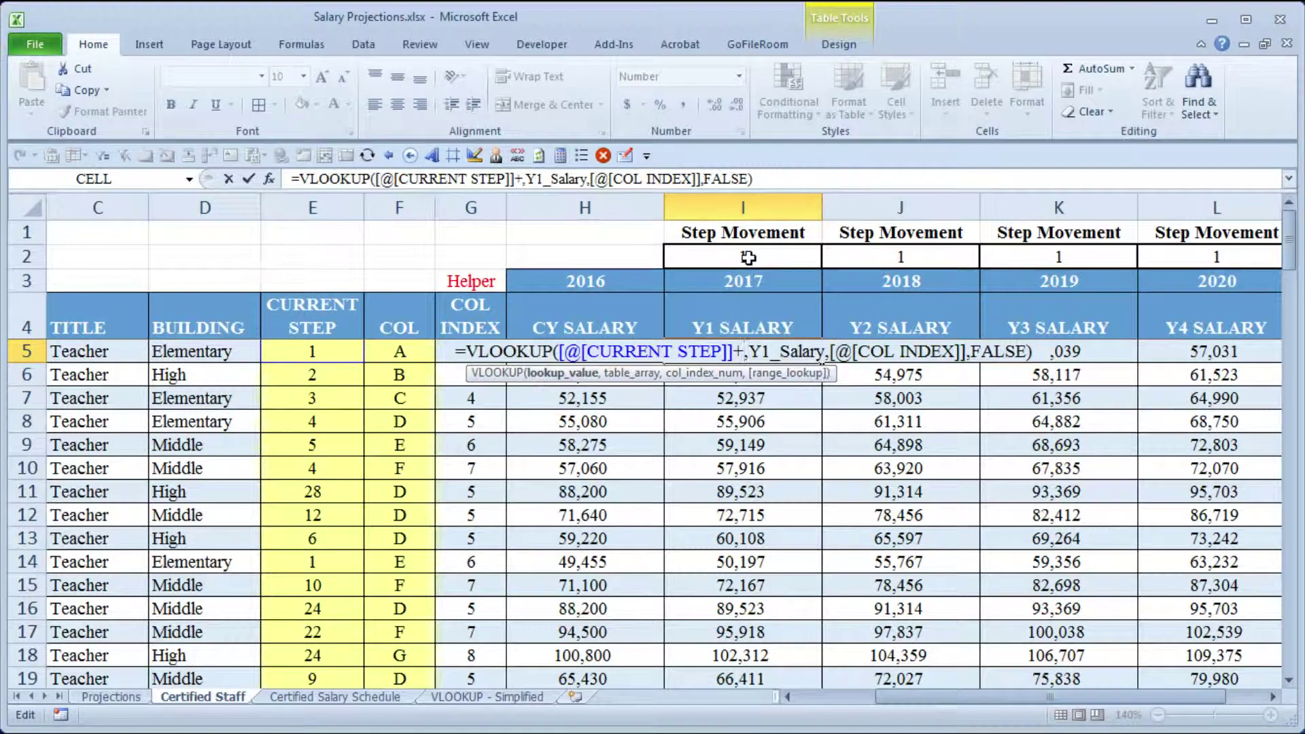
pyautogui.click(777, 258)
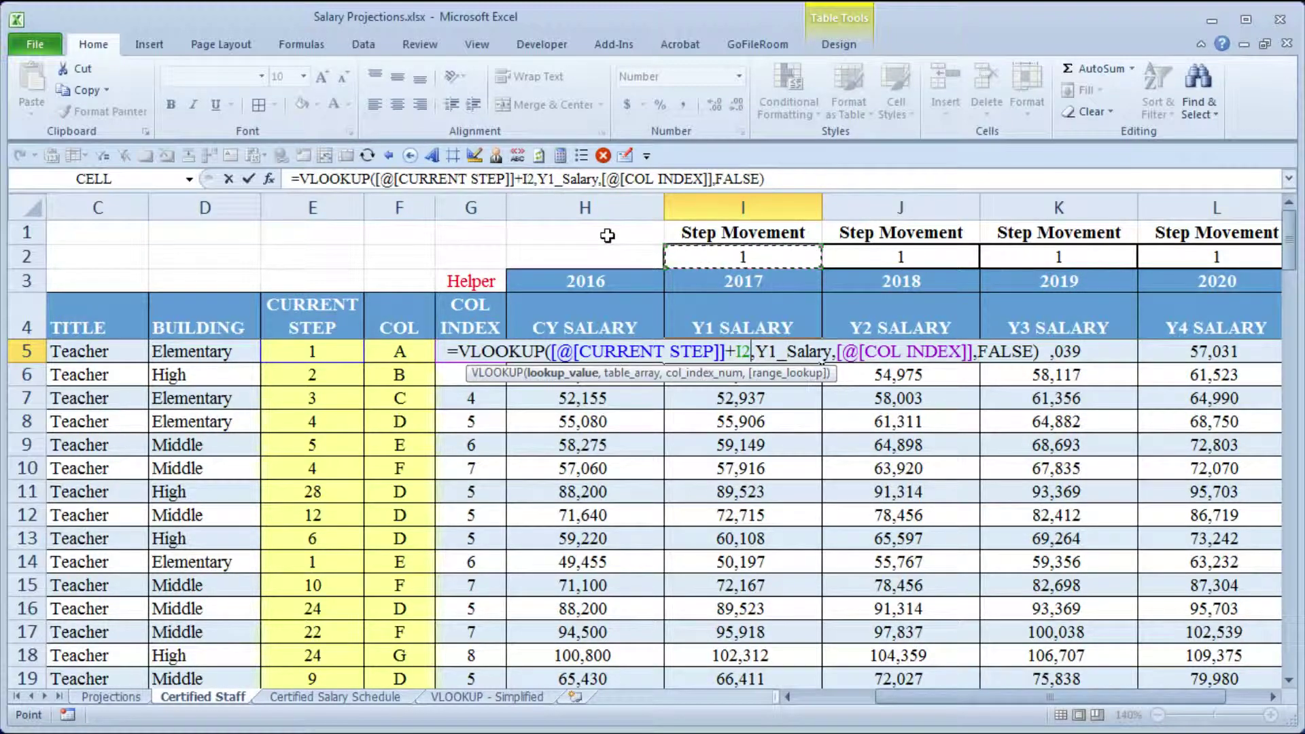
pyautogui.press('F4')
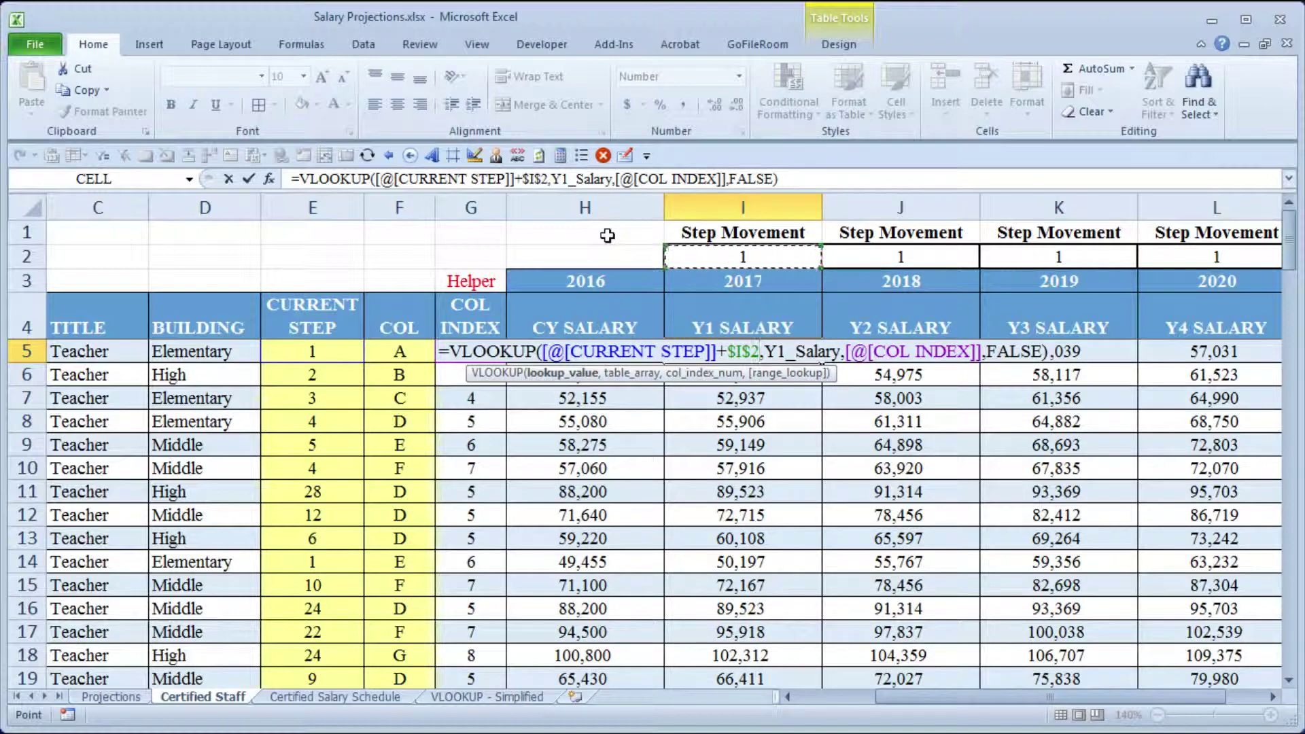
pyautogui.hotkey('ctrl', 'Return')
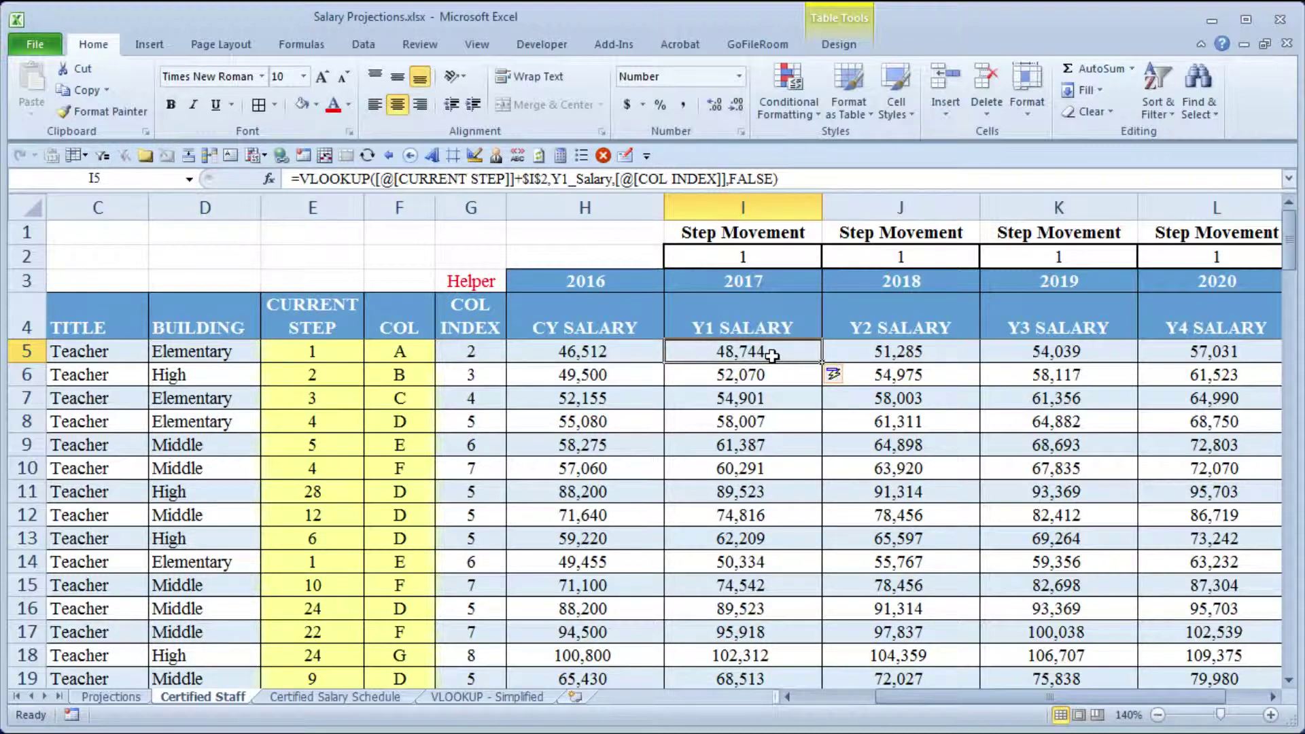
# - Set the 2017 Step Increase on Projections to 0 and check the linked Step Movement and Y1 SALARY cells on Certified Staff
pyautogui.click(107, 699)
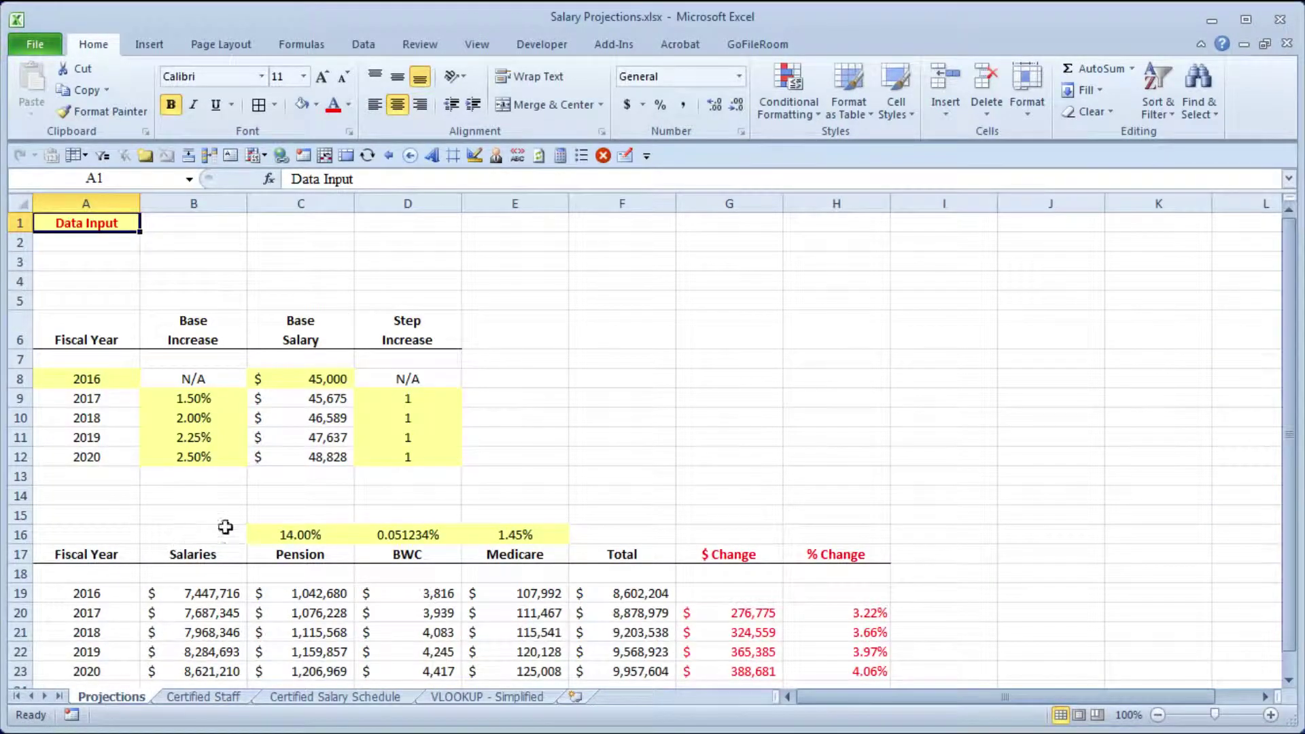
pyautogui.click(428, 404)
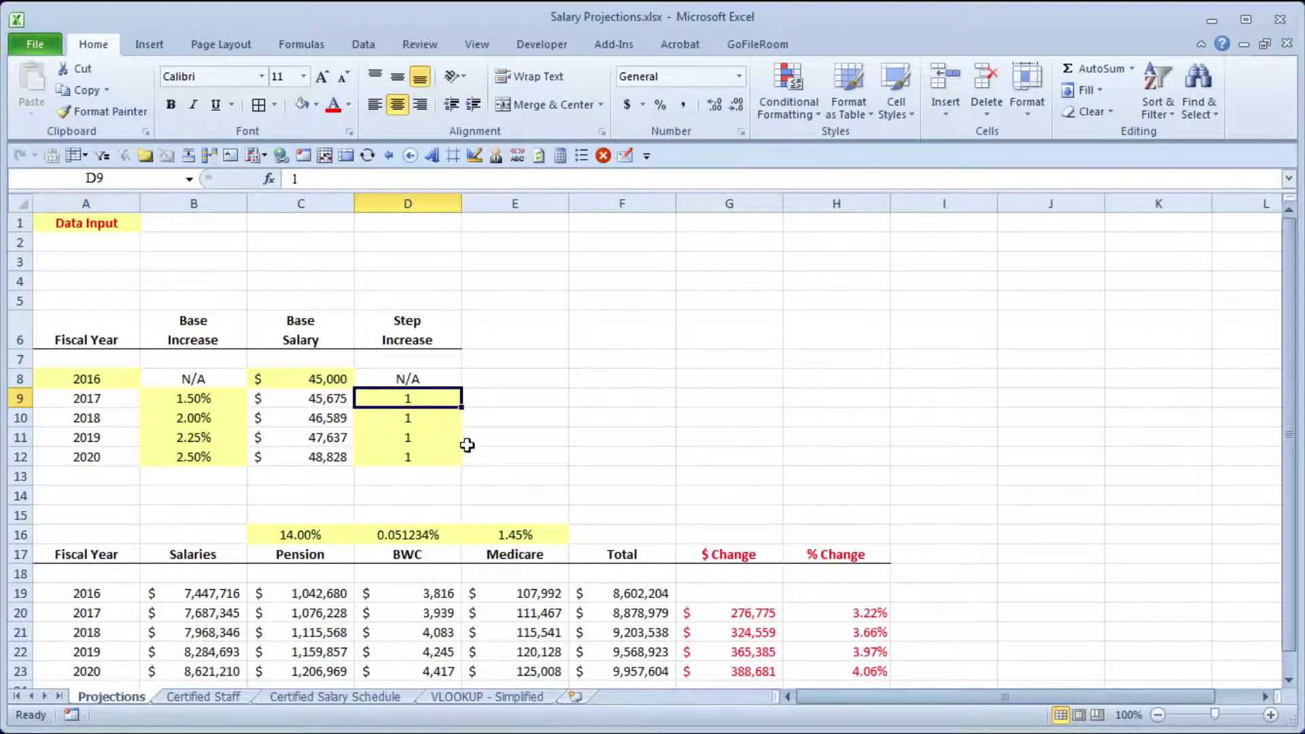
pyautogui.write('0')
pyautogui.hotkey('ctrl', 'Return')
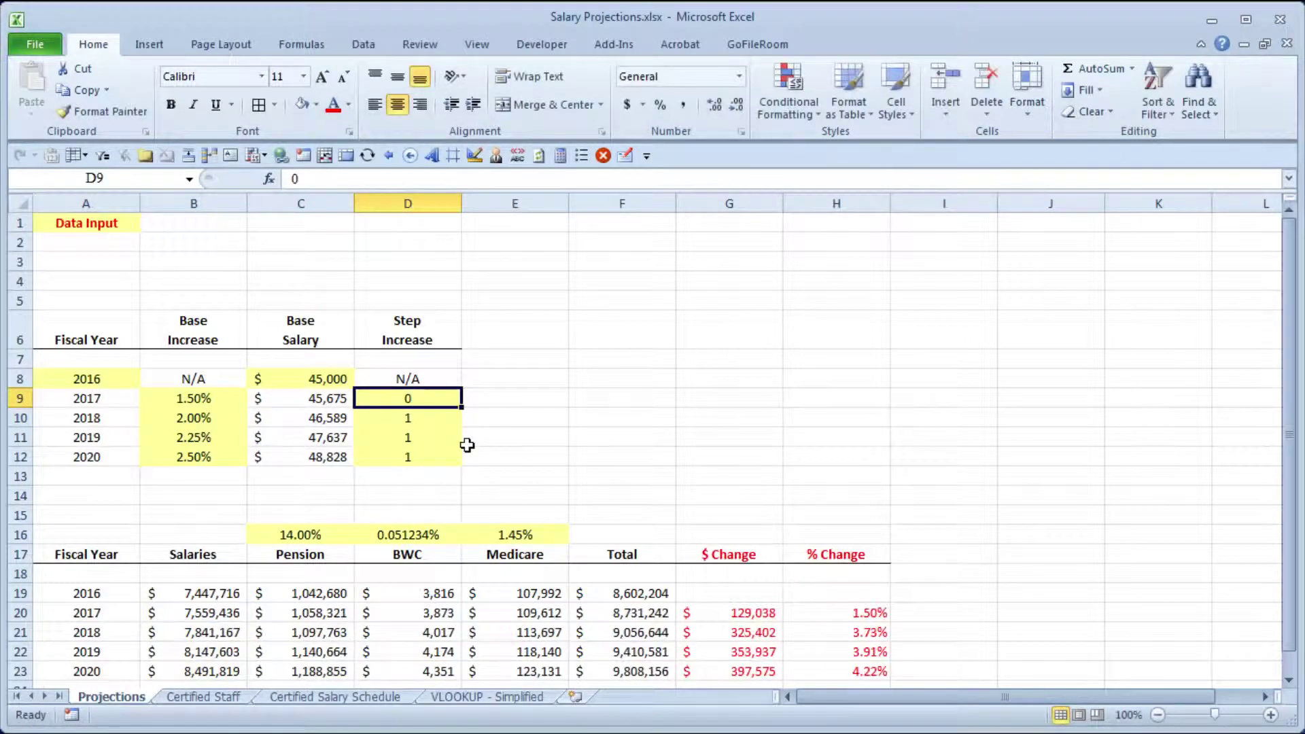
pyautogui.click(207, 699)
pyautogui.click(763, 256)
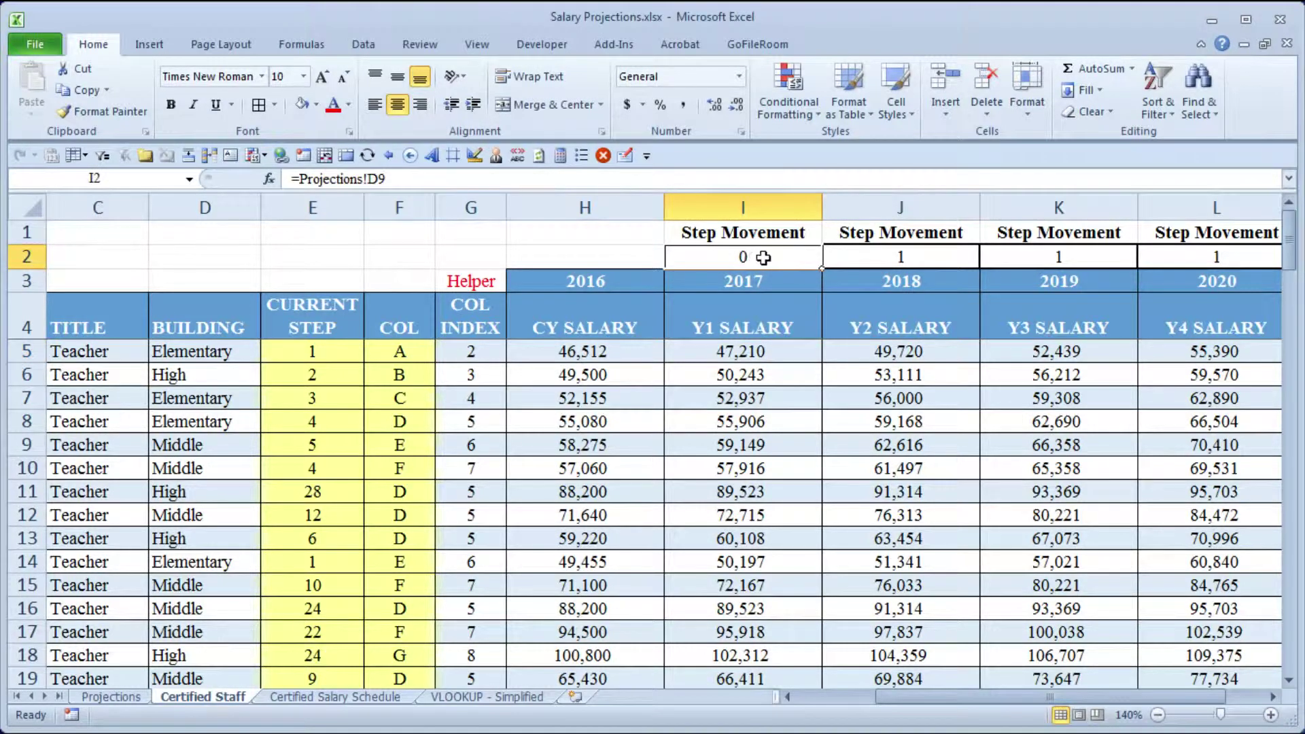
pyautogui.click(749, 352)
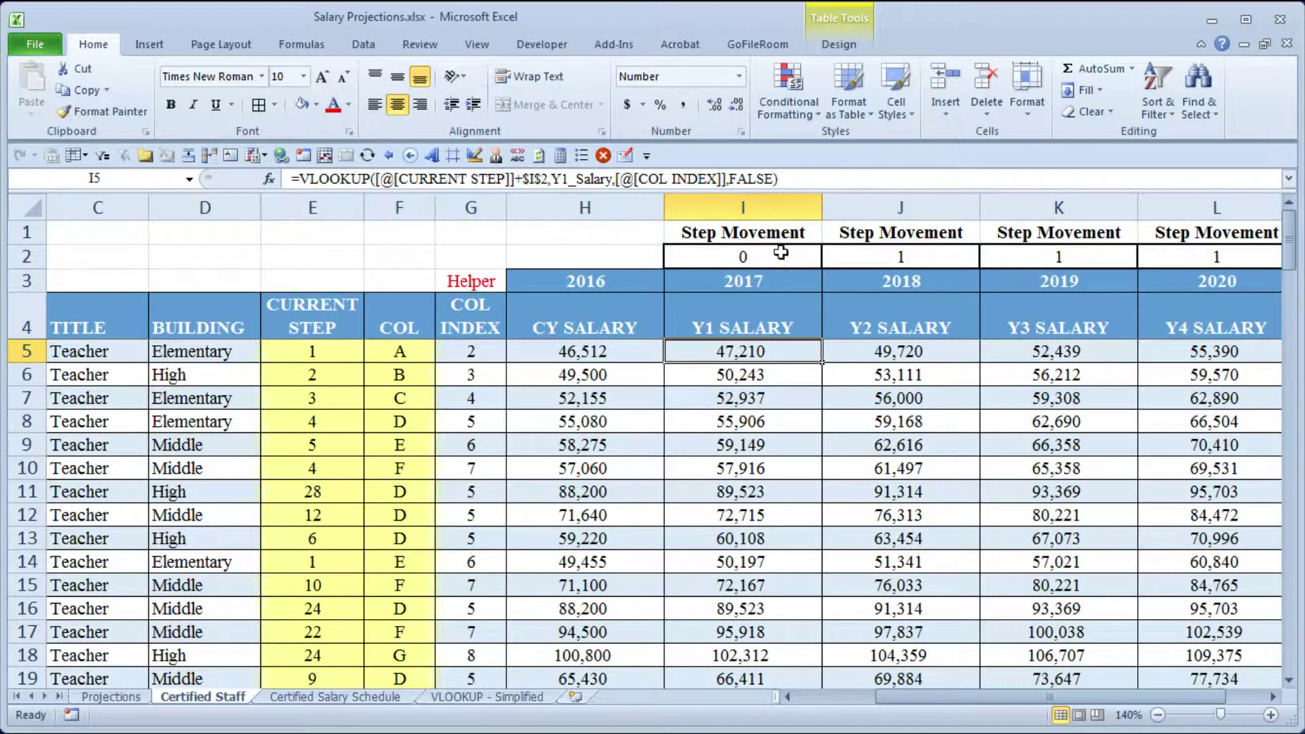
# - Set the 2017 Step Increase on Projections back to 1 and return to the Certified Staff sheet
pyautogui.click(116, 698)
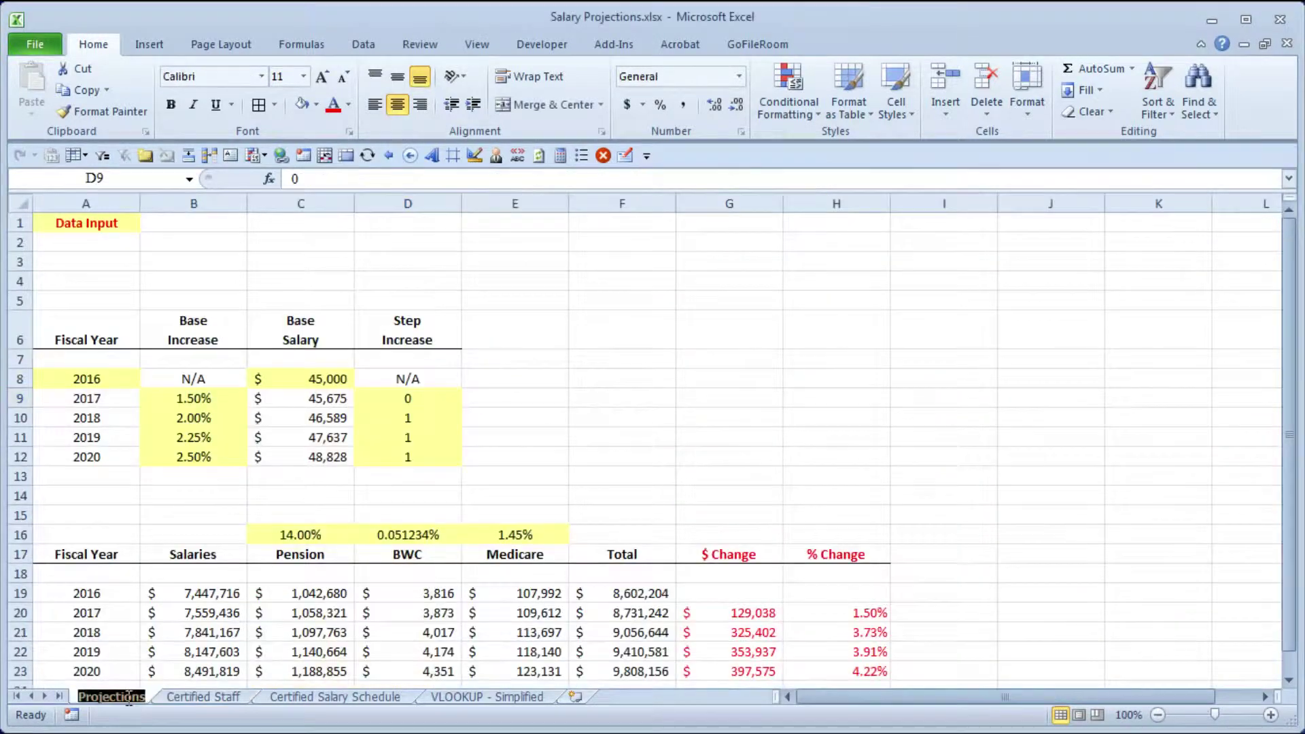
pyautogui.write('1')
pyautogui.click(427, 404)
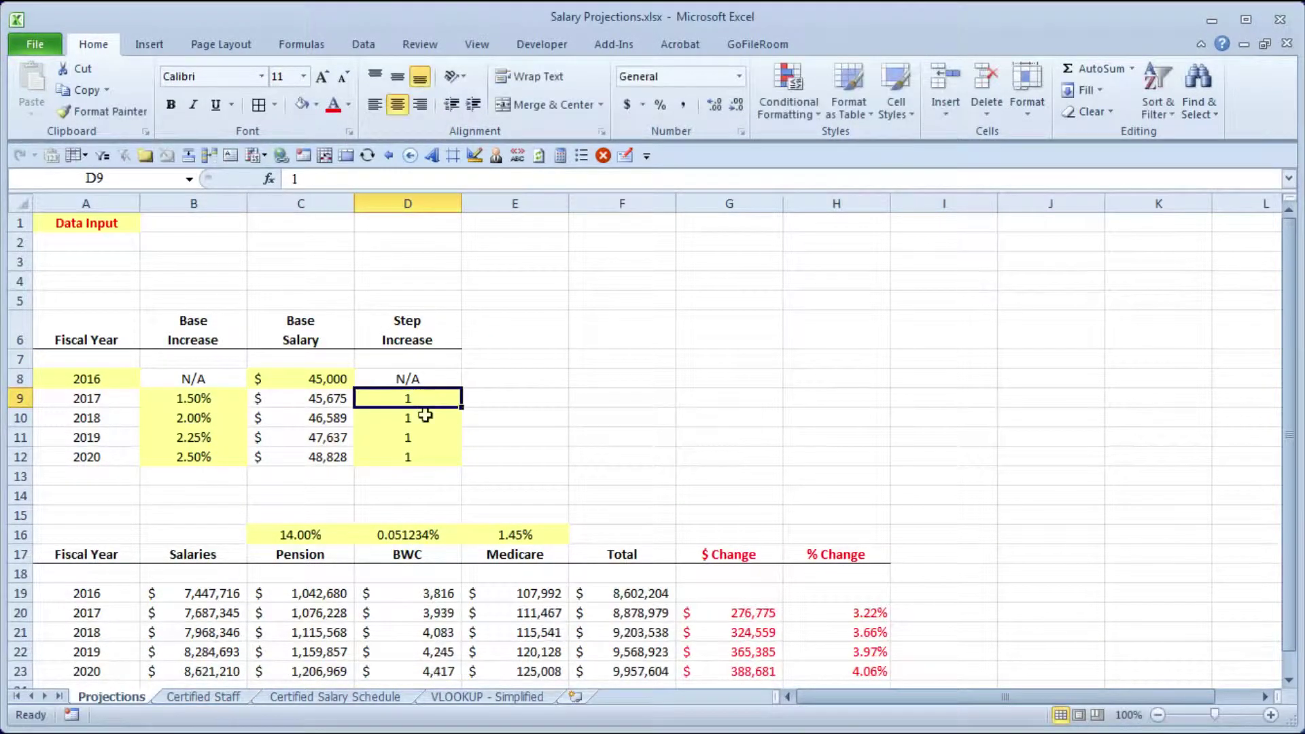
pyautogui.click(204, 698)
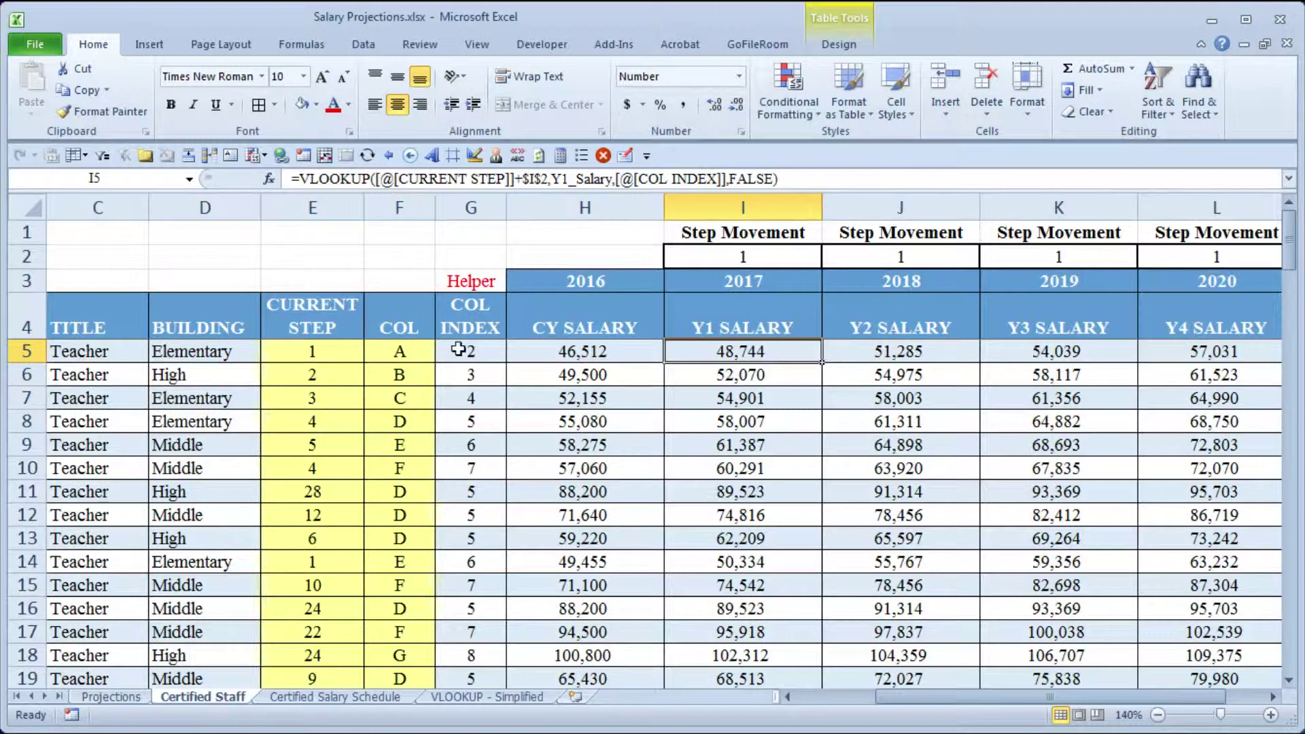
# - Review the column index argument of the CY SALARY formula in H5 without changing it
pyautogui.click(574, 353)
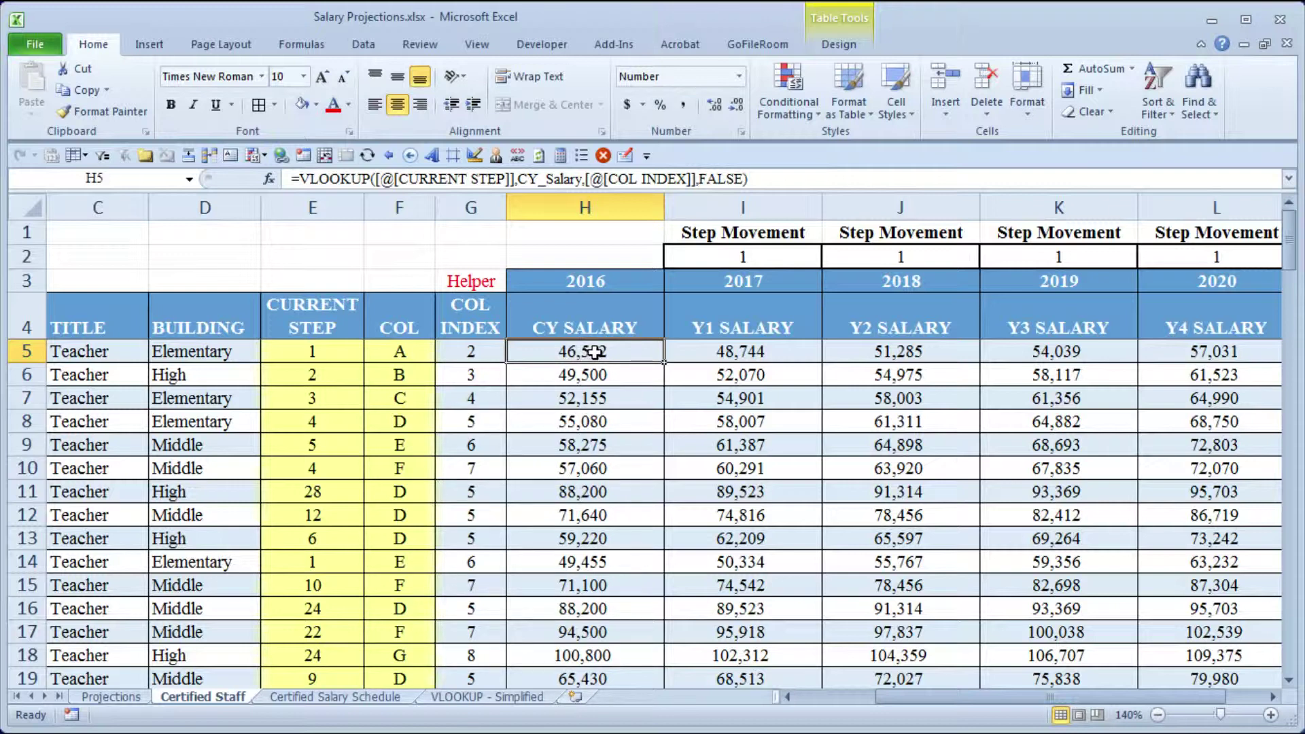
pyautogui.doubleClick(571, 353)
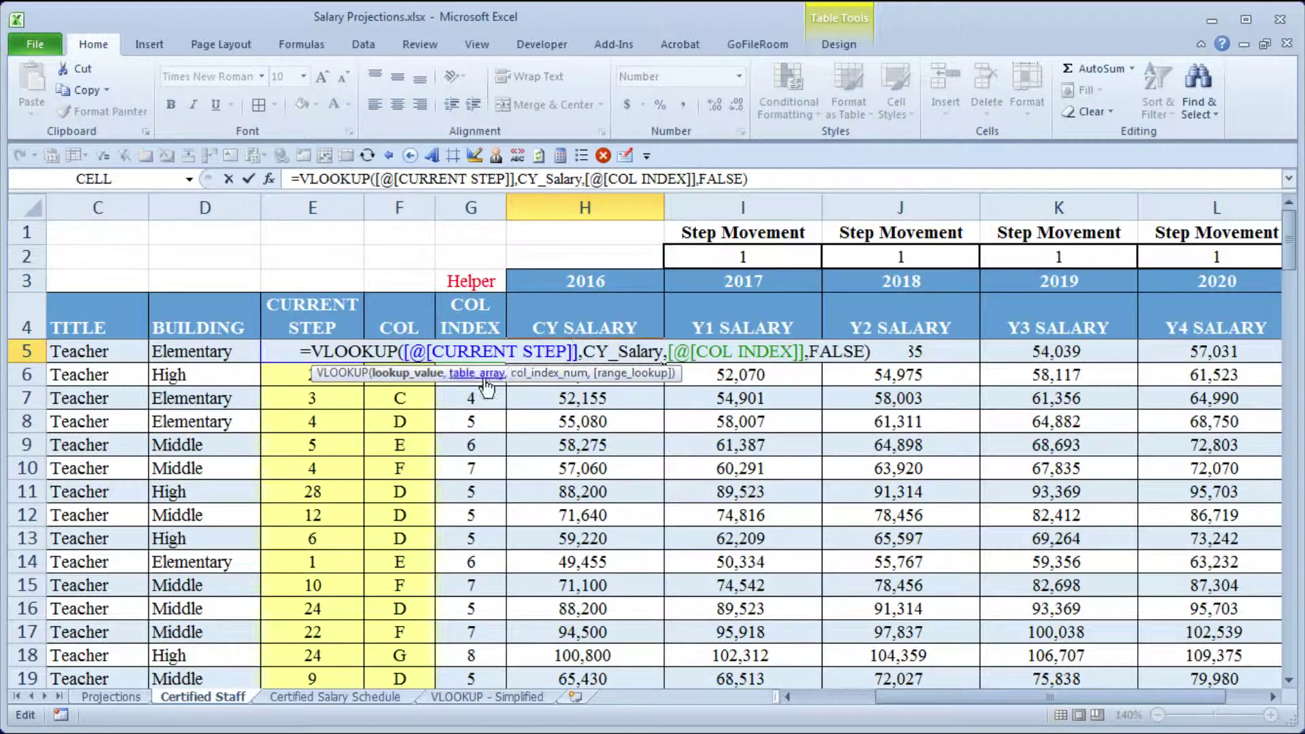
pyautogui.click(541, 374)
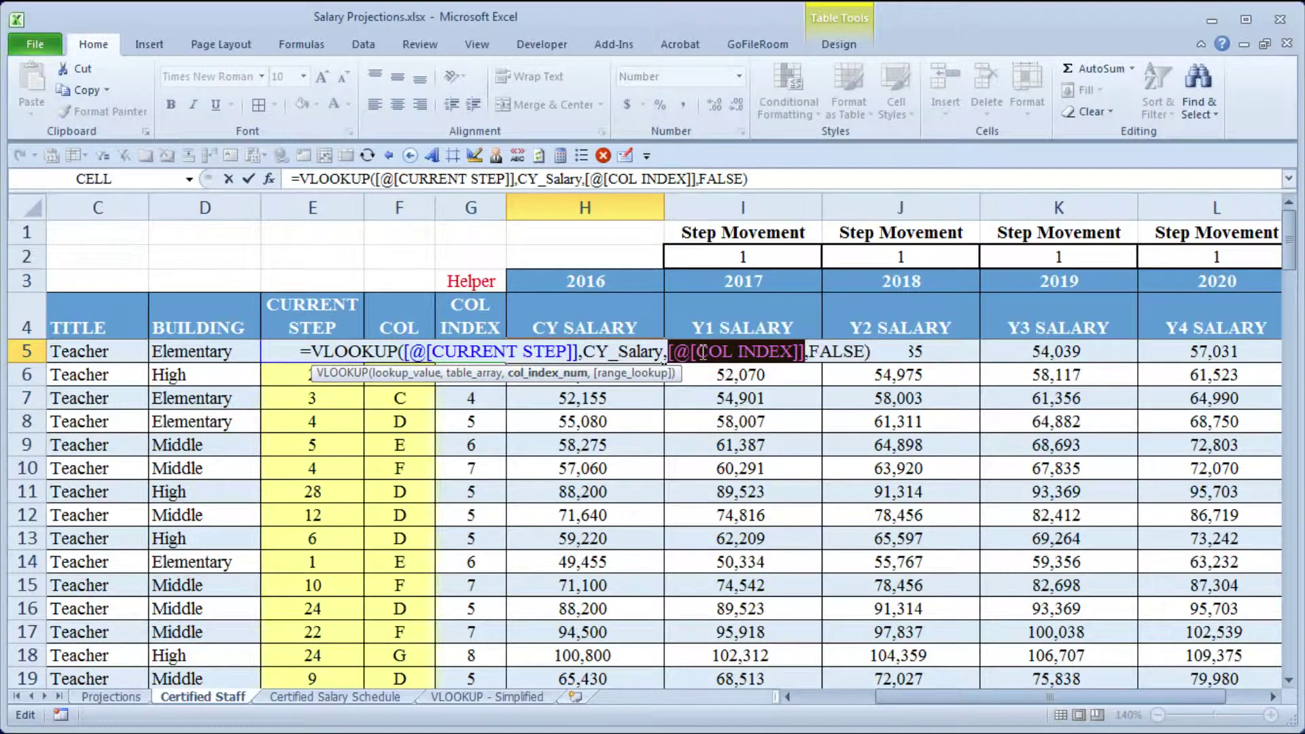
pyautogui.press('Escape')
# - Copy the VLOOKUP expression from the COL INDEX formula in G5, without its equals sign
pyautogui.click(484, 352)
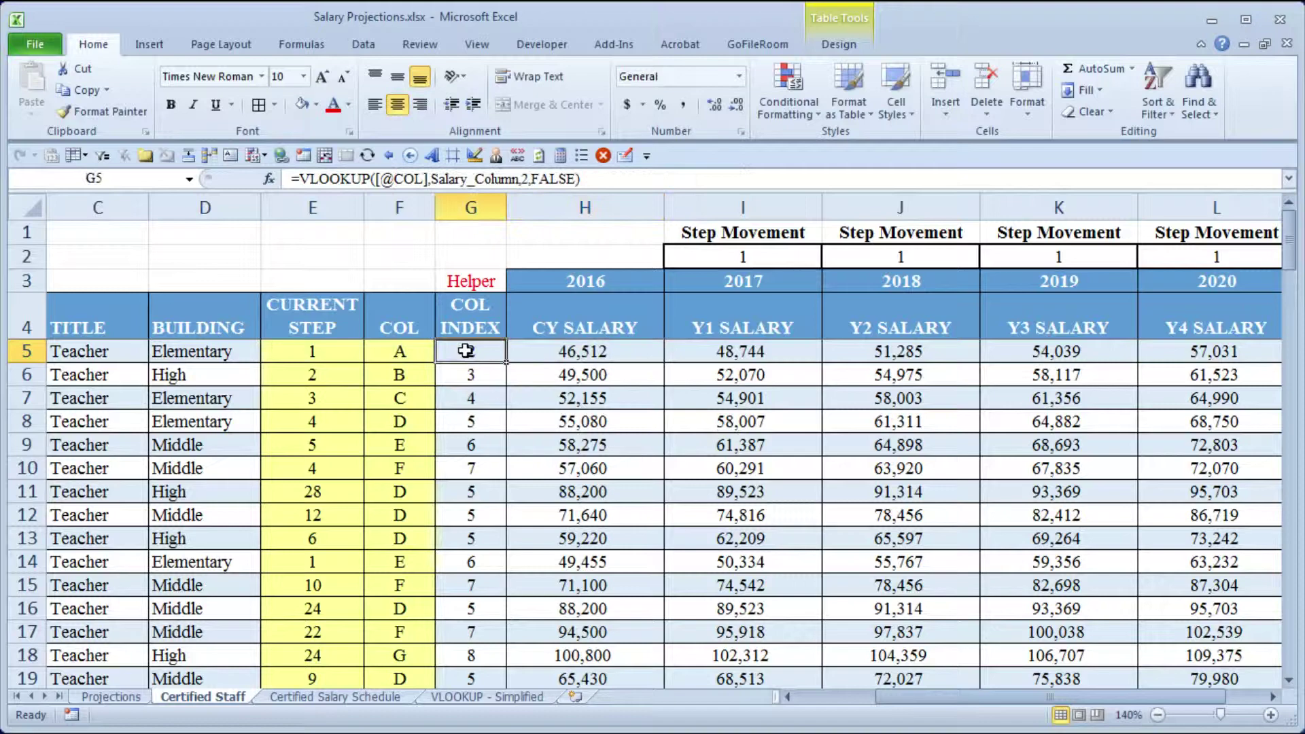
pyautogui.click(631, 179)
pyautogui.hotkey('ctrl', 'shift', 'Left')
pyautogui.hotkey('ctrl', 'shift', 'Left')
pyautogui.hotkey('ctrl', 'shift', 'Left')
pyautogui.hotkey('ctrl', 'shift', 'Left')
pyautogui.hotkey('ctrl', 'shift', 'Left')
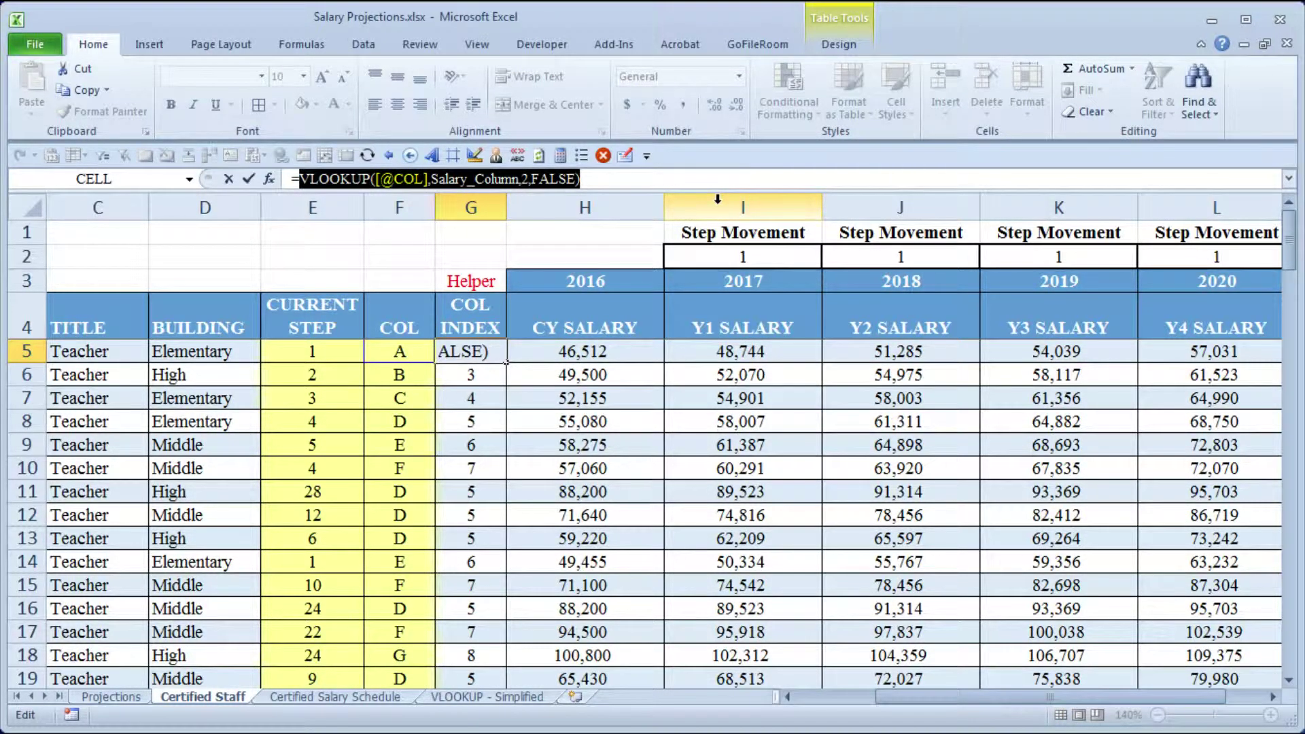
pyautogui.hotkey('ctrl', 'c')
pyautogui.press('Escape')
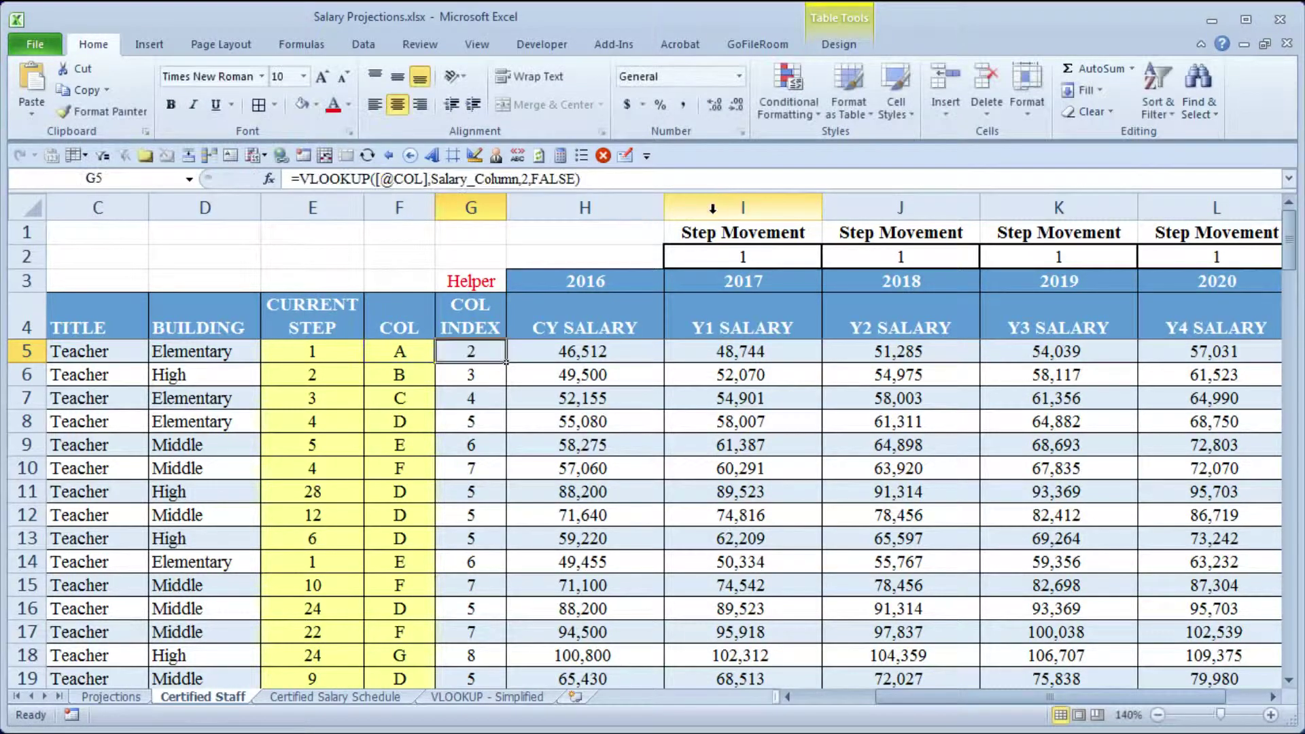
pyautogui.click(609, 354)
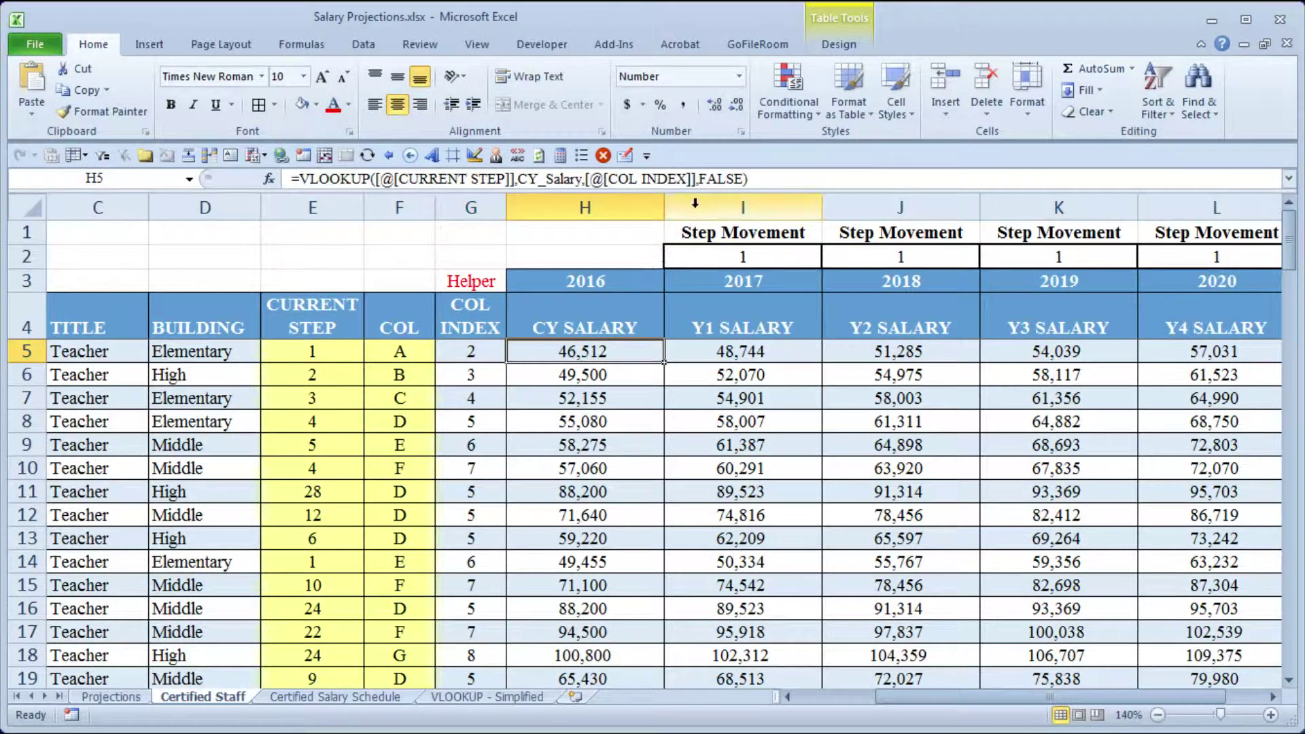
pyautogui.doubleClick(579, 352)
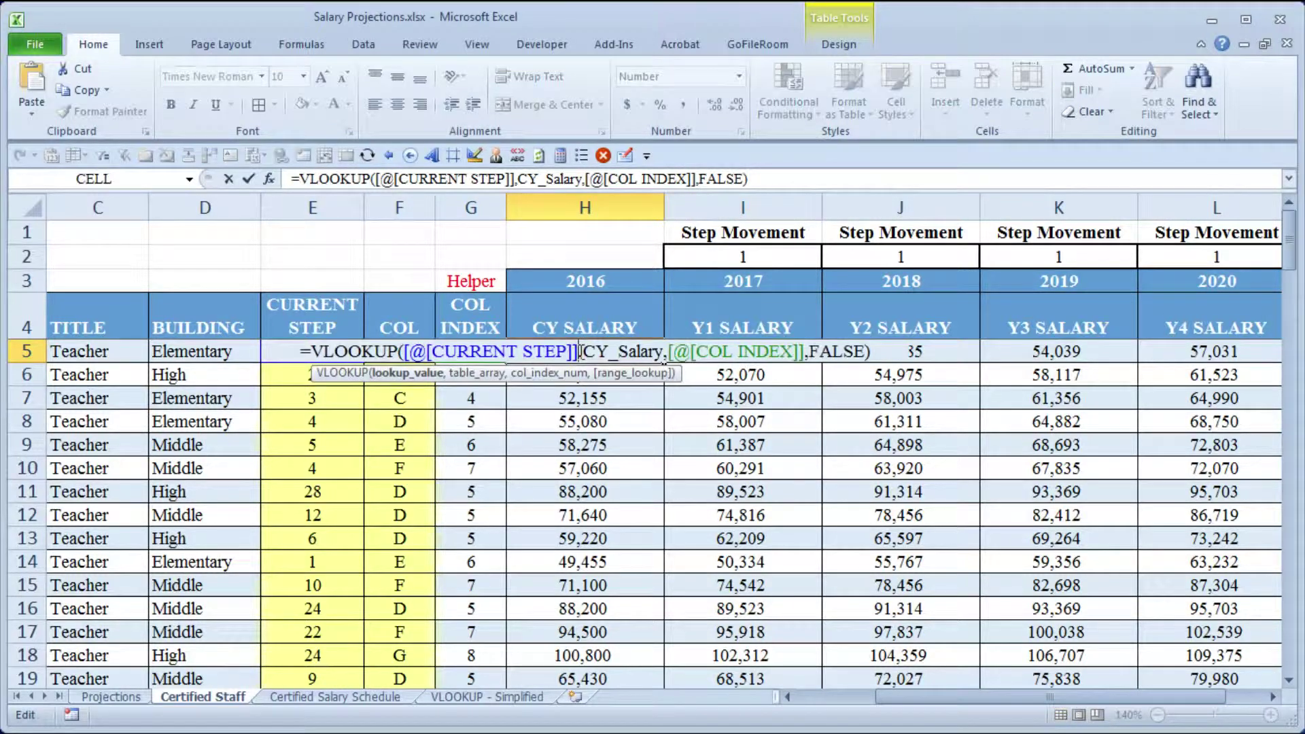
pyautogui.click(548, 375)
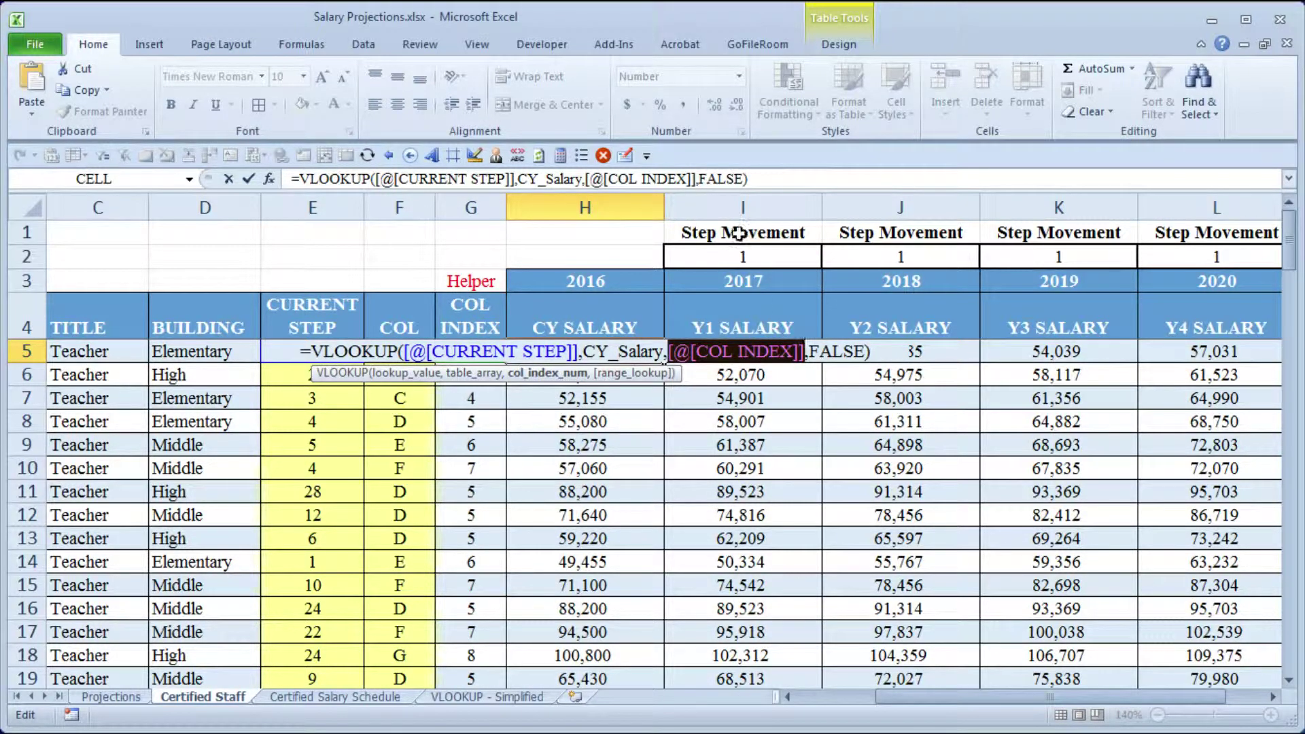
pyautogui.hotkey('ctrl', 'v')
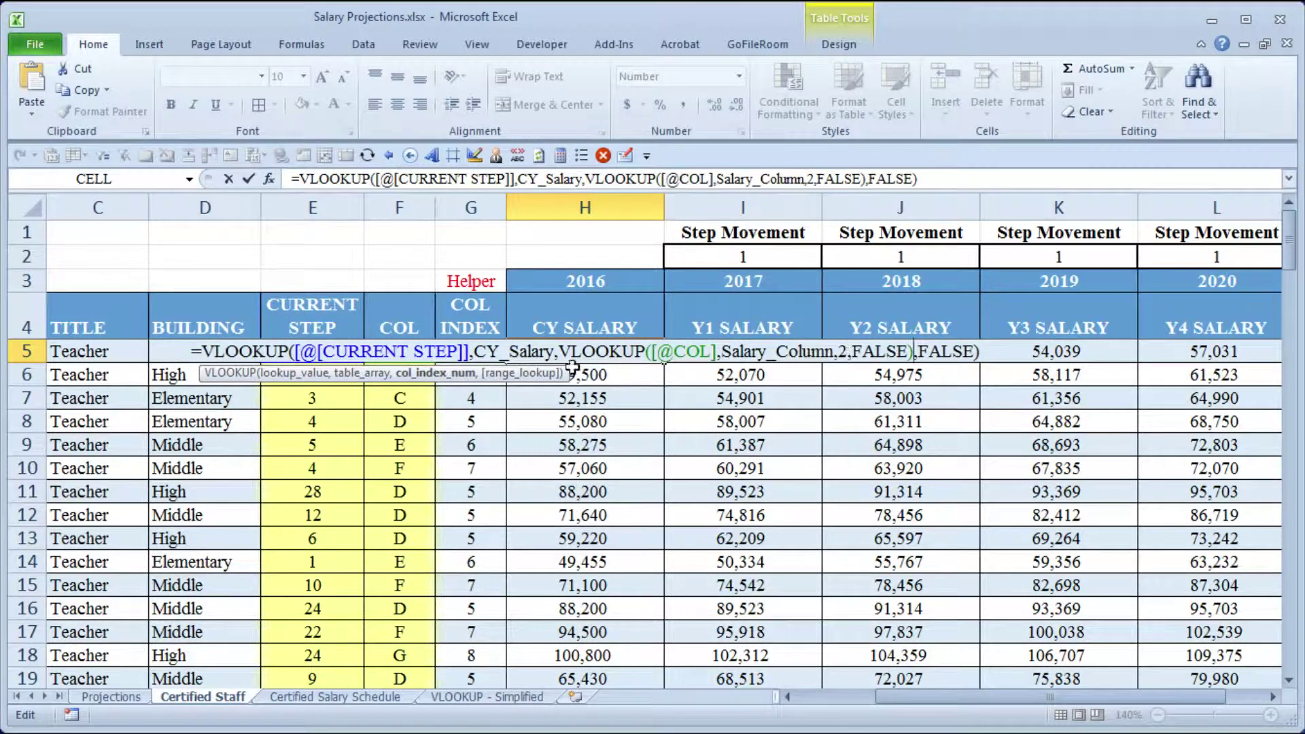
pyautogui.click(439, 373)
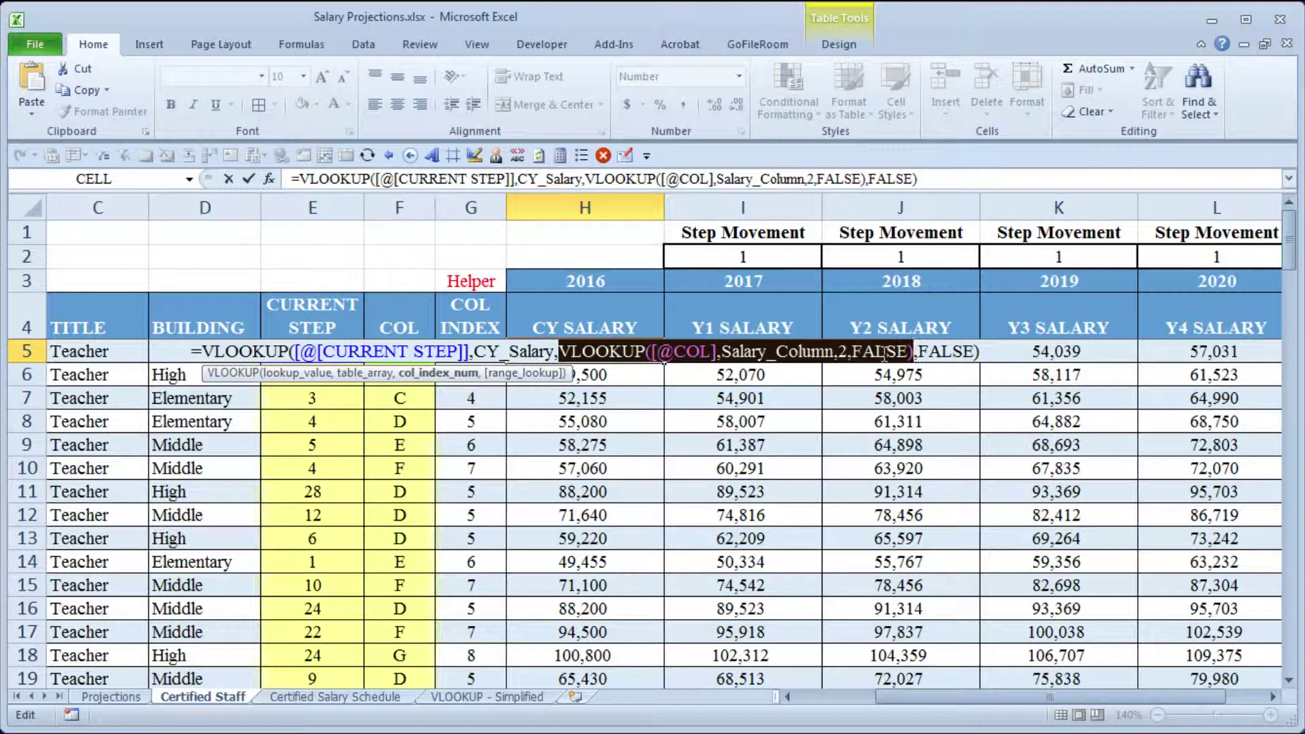
pyautogui.hotkey('ctrl', 'Return')
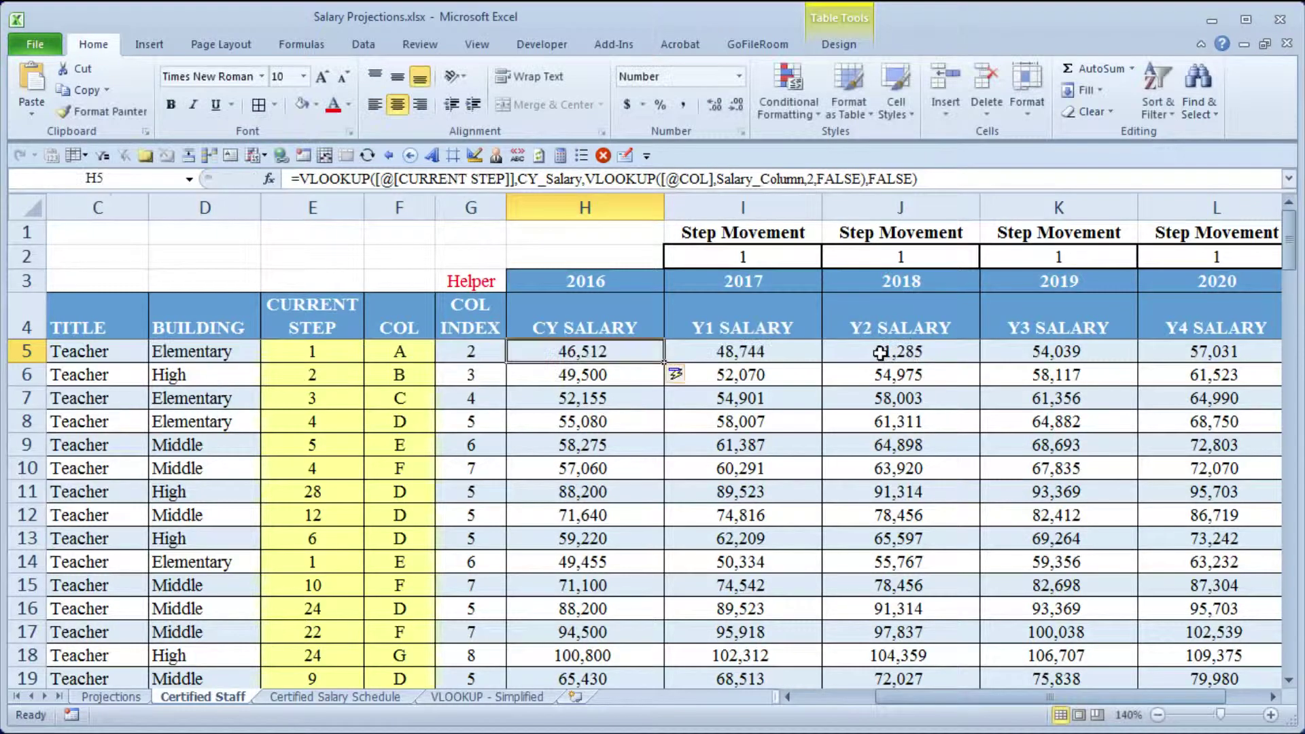
# - Clear the COL INDEX helper cell G5 and check how the projected salary formulas in row 5 depend on it
pyautogui.press('Left')
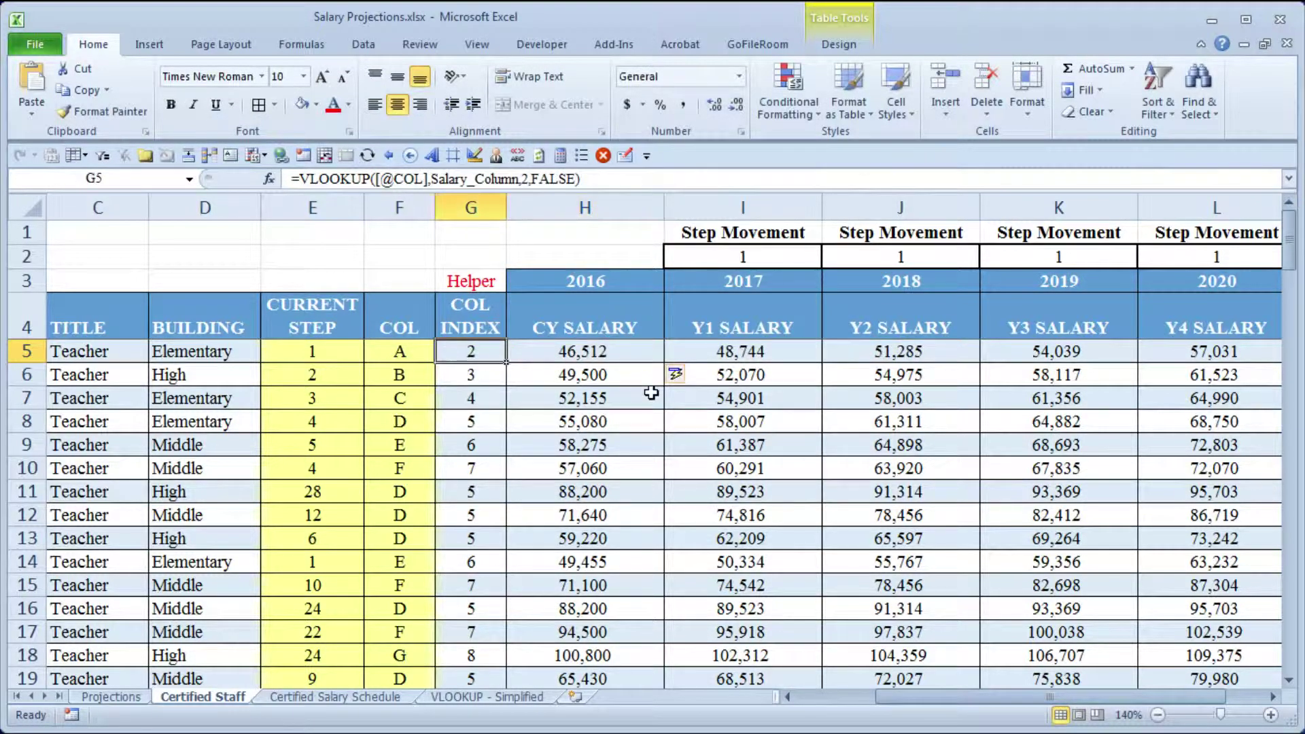
pyautogui.press('Delete')
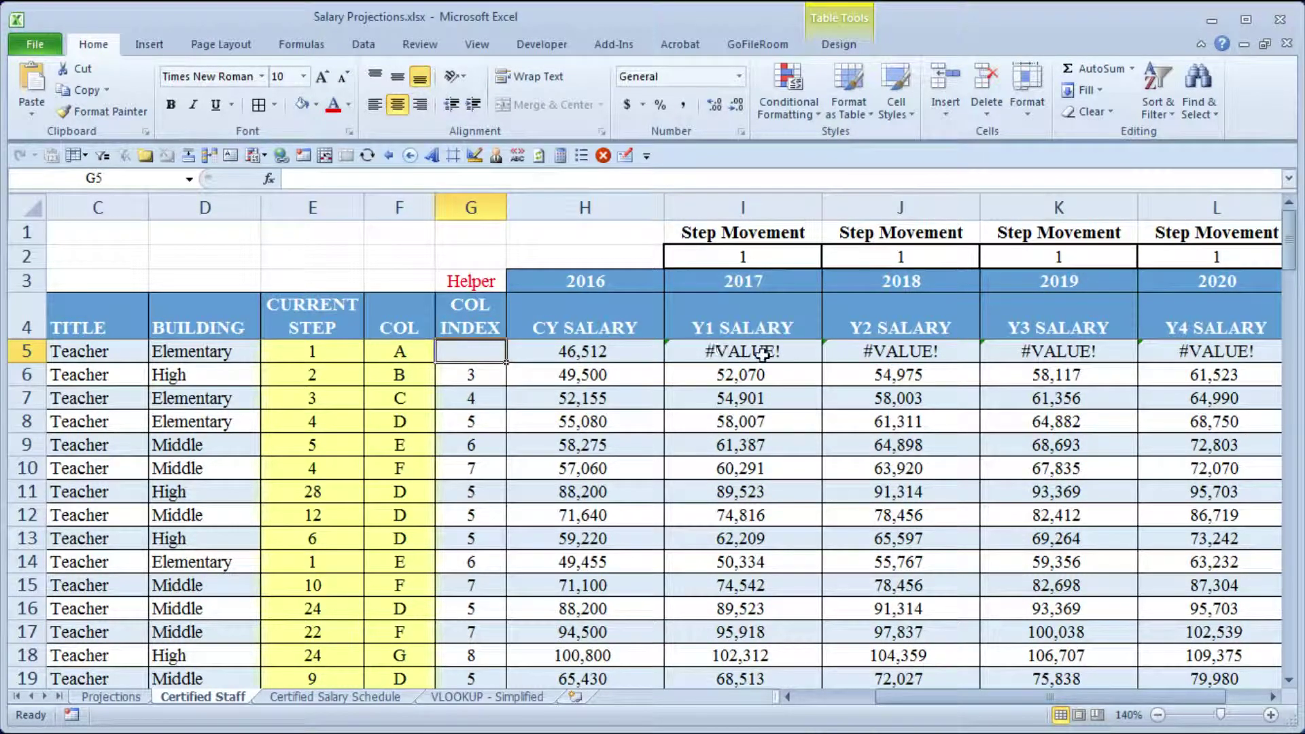
pyautogui.moveTo(763, 352); pyautogui.dragTo(1129, 351)
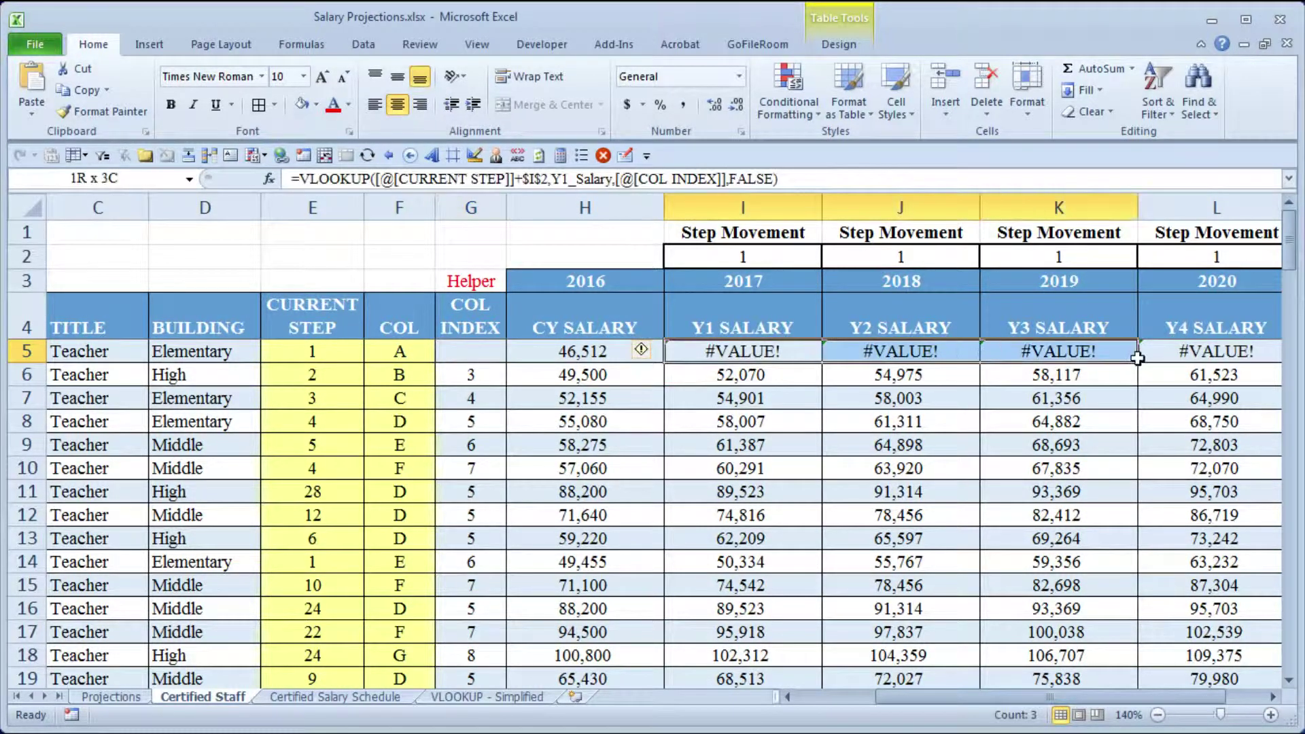
pyautogui.click(472, 357)
pyautogui.click(778, 354)
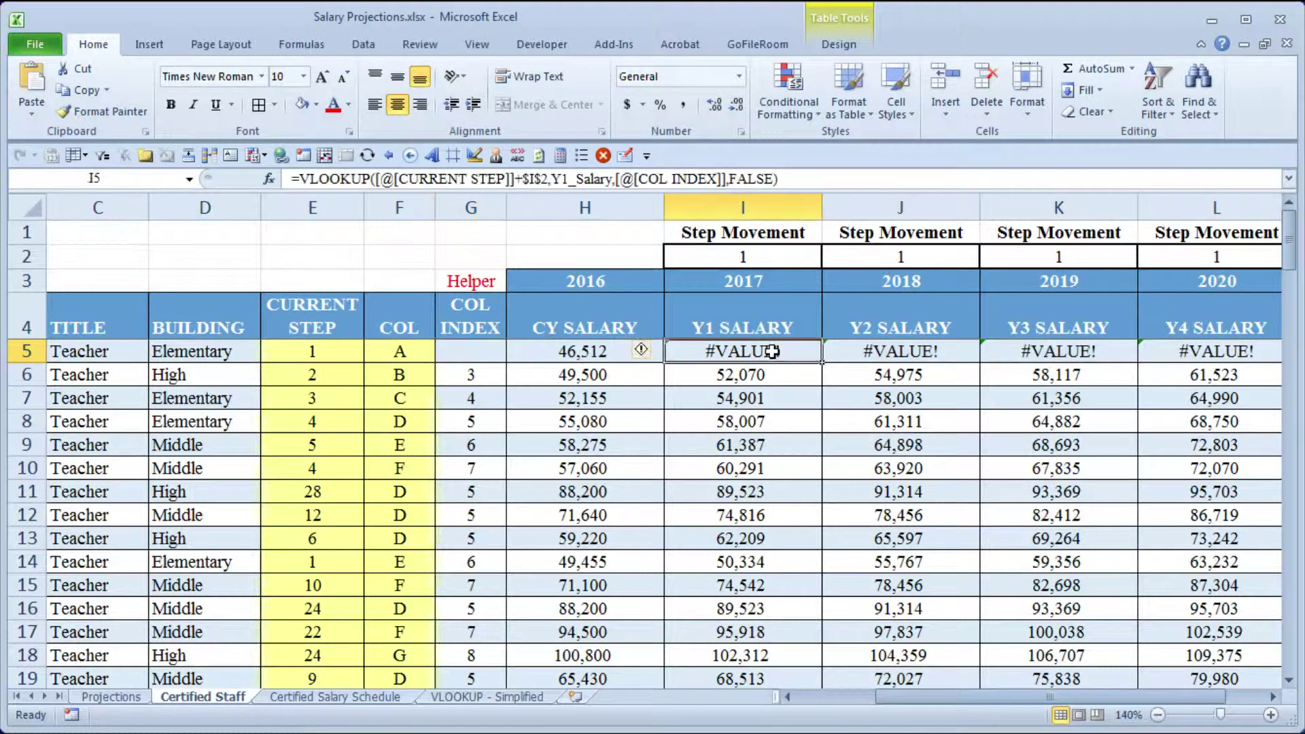
pyautogui.click(494, 351)
# - Examine the nested VLOOKUP serving as the column index argument in the CY SALARY formula in H5
pyautogui.click(590, 352)
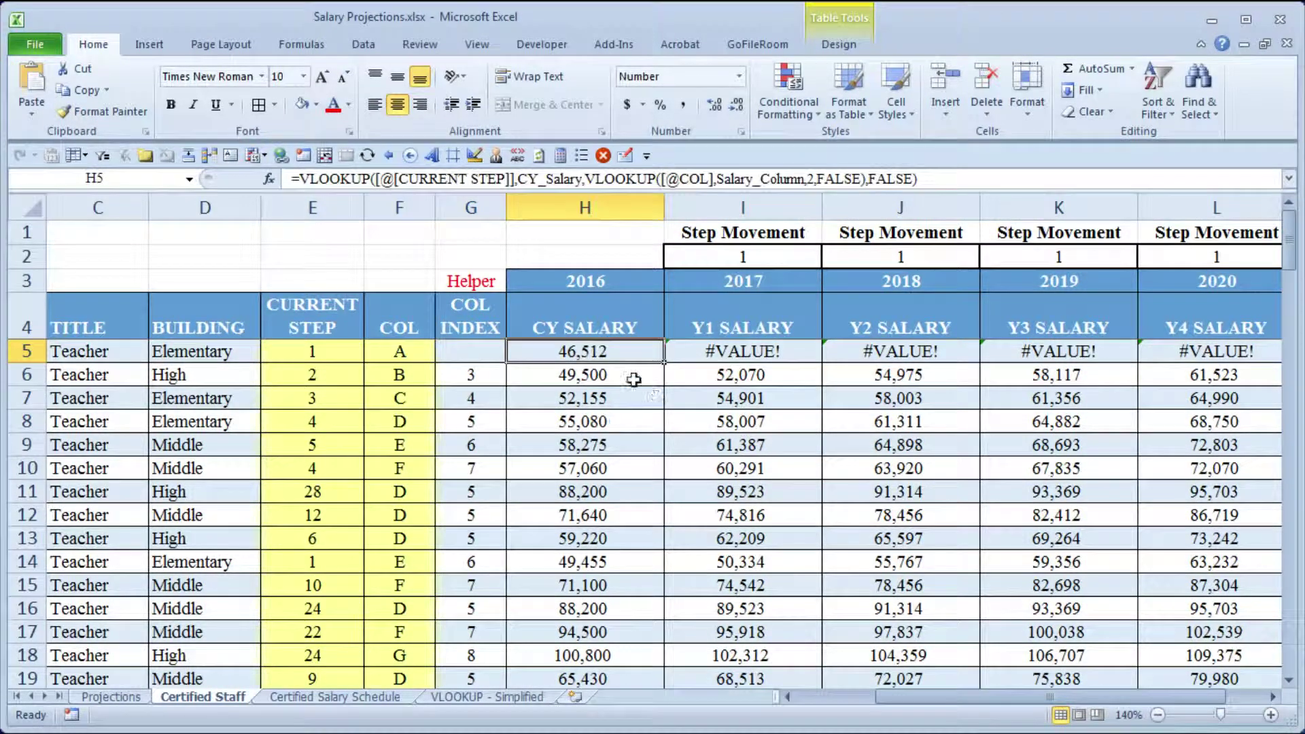
pyautogui.doubleClick(597, 351)
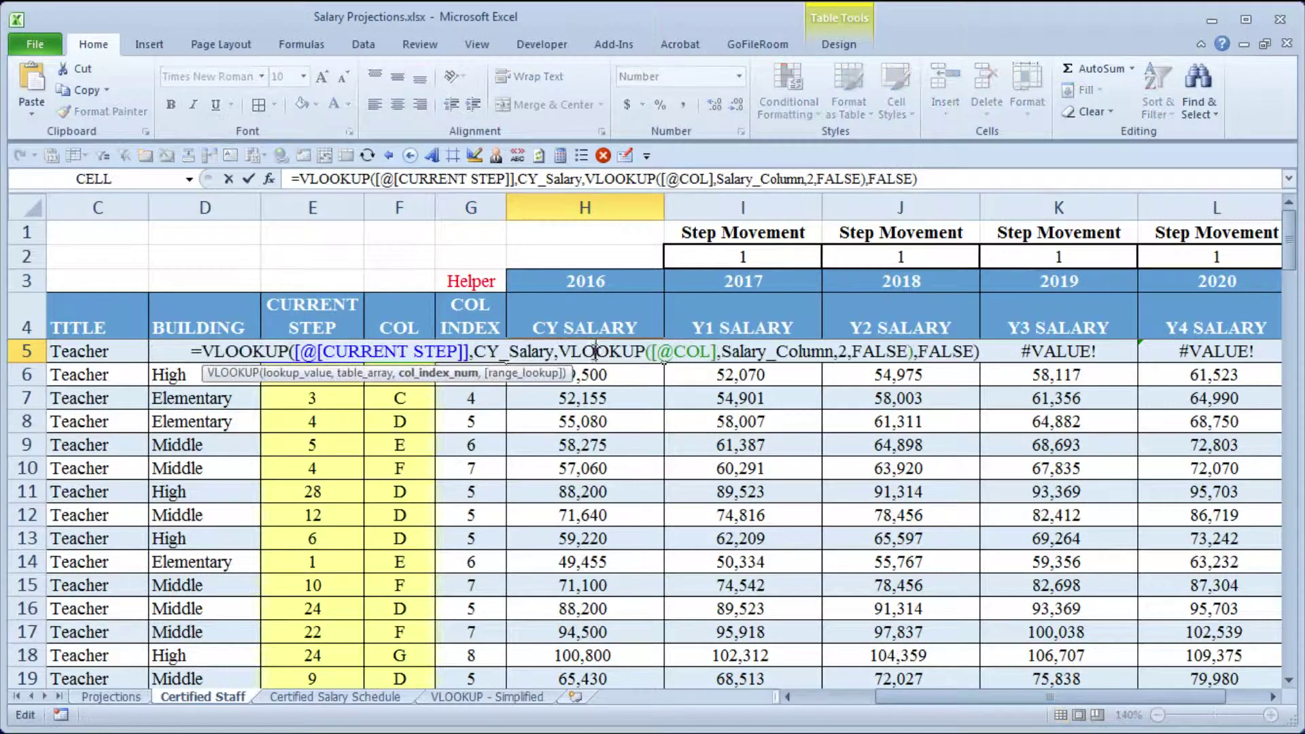
pyautogui.click(456, 375)
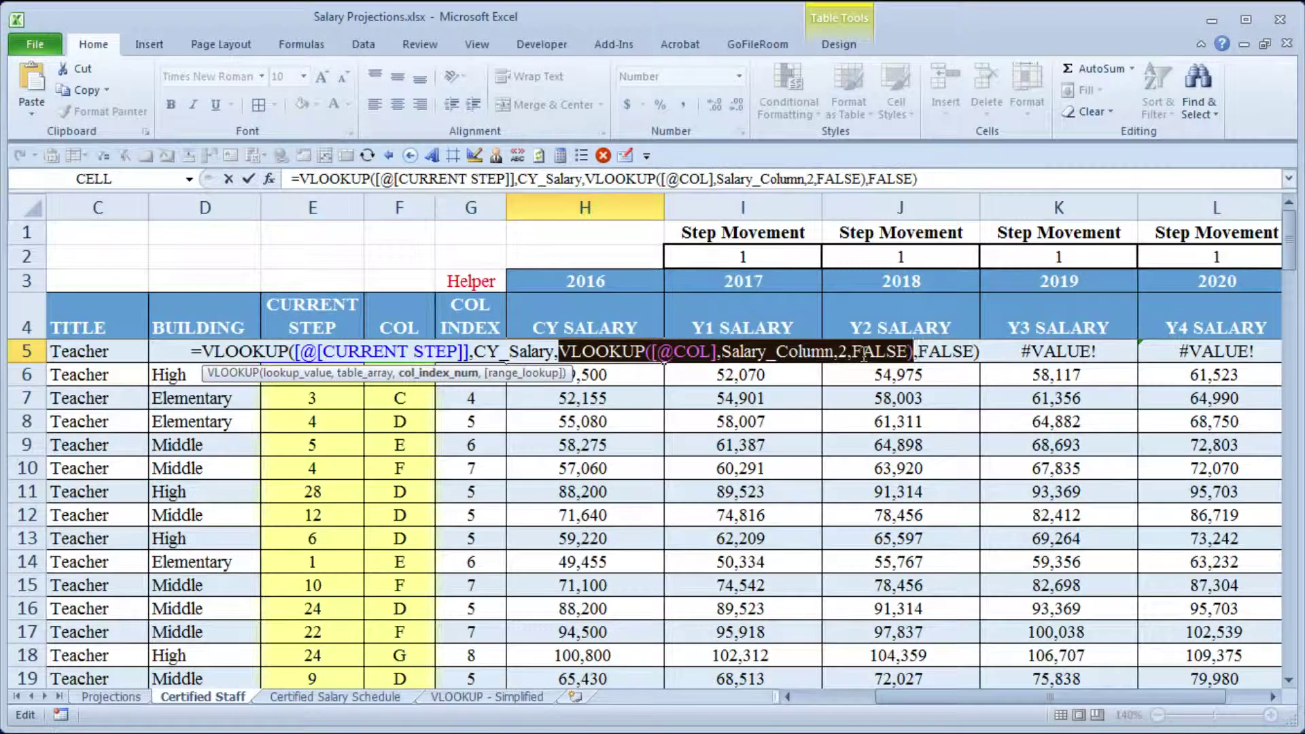
pyautogui.press('Escape')
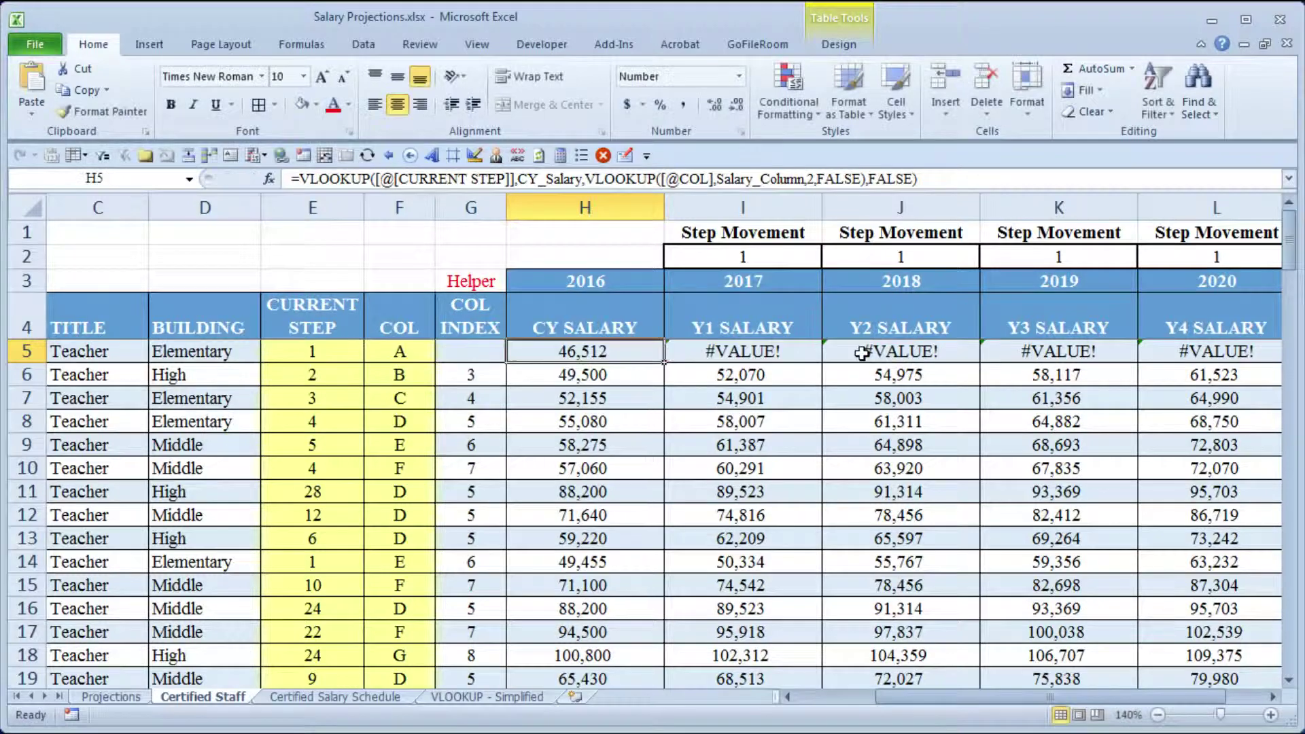
# - Undo the clearing of G5 and compare the COL INDEX helper column with the nested formula in H5
pyautogui.hotkey('ctrl', 'z')
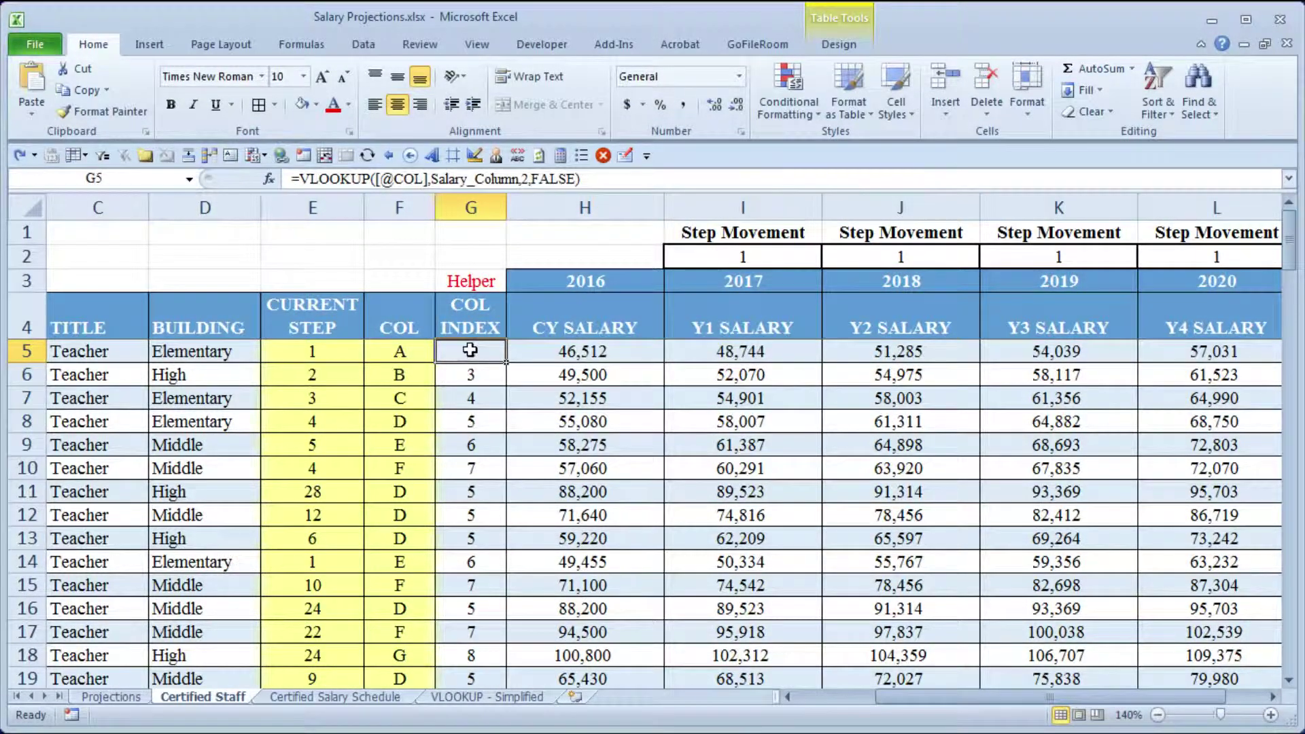
pyautogui.moveTo(469, 350); pyautogui.dragTo(467, 584)
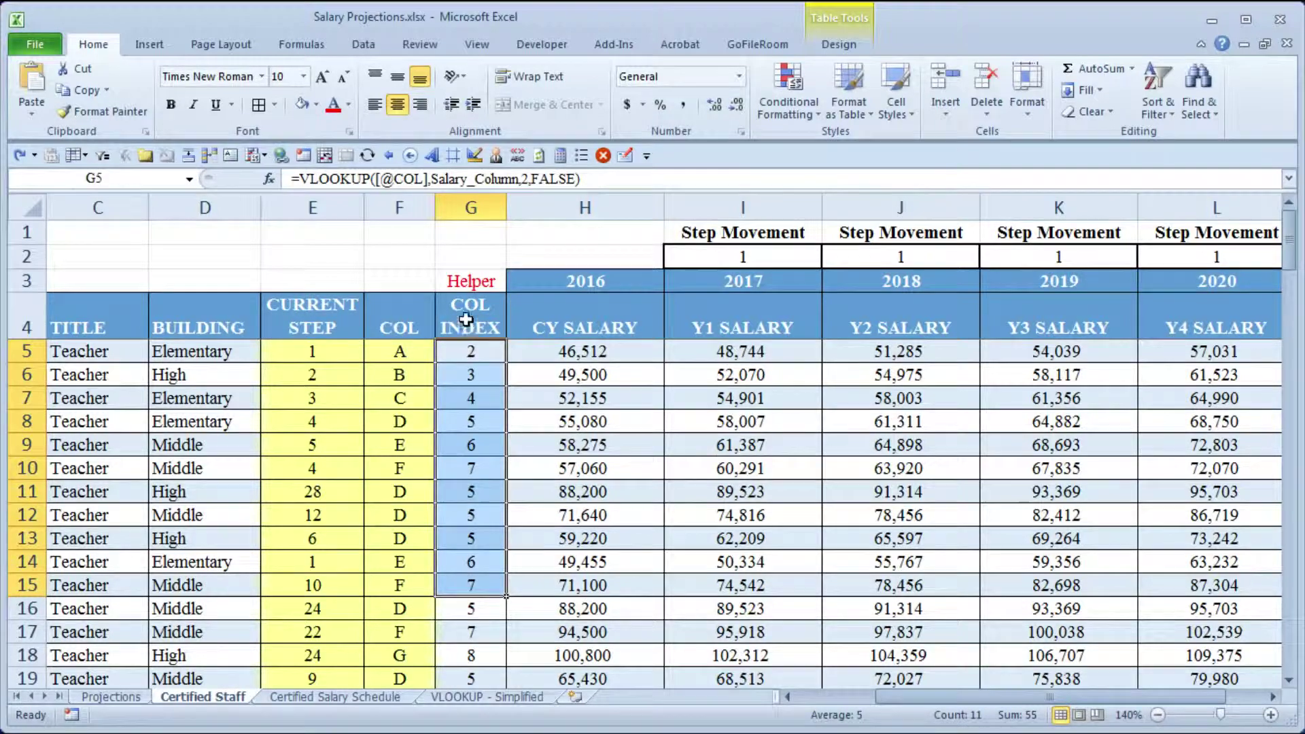
pyautogui.click(589, 352)
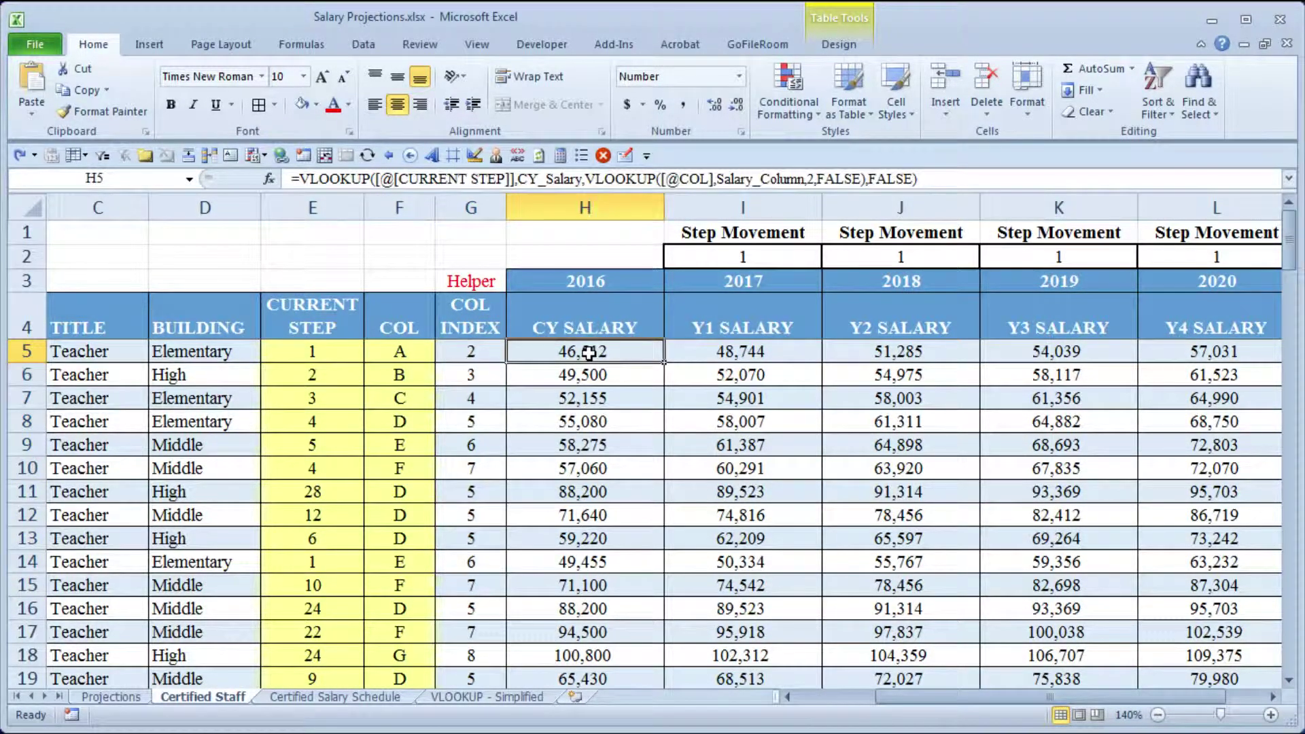